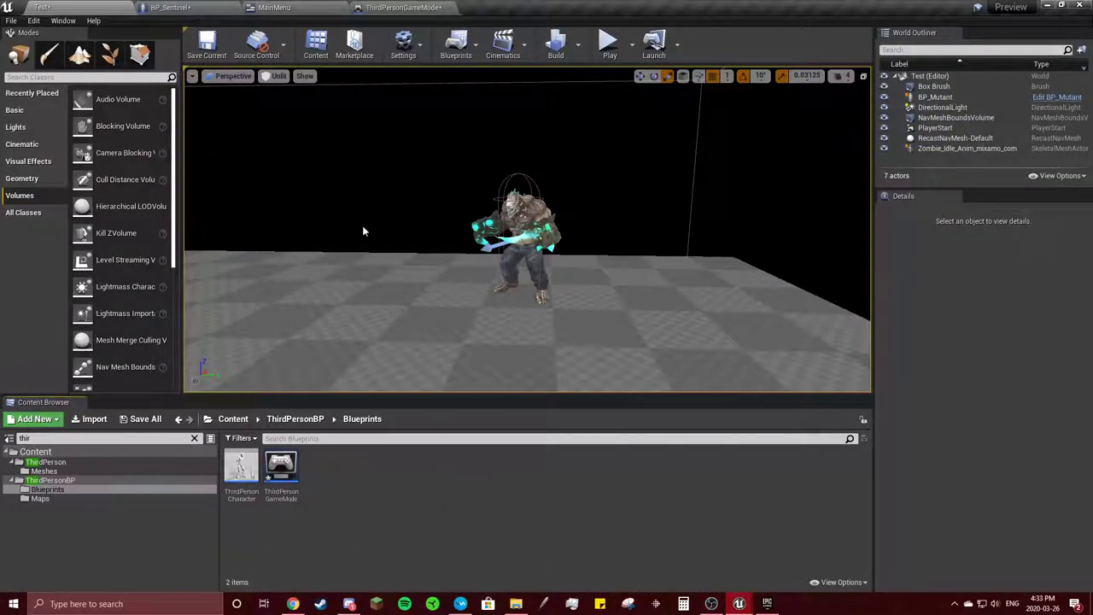
# From the level editor's Content Browser, open the GameOver widget blueprint in Demo > Blueprints > Widgets.
pyautogui.click(170, 7)
pyautogui.click(106, 6)
pyautogui.click(194, 438)
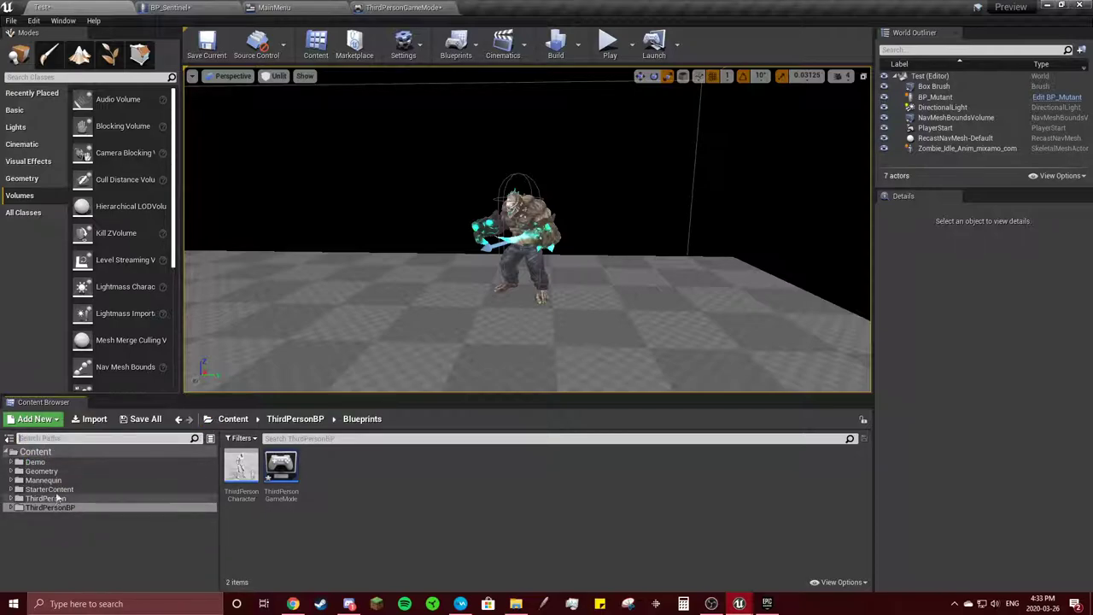
pyautogui.click(34, 462)
pyautogui.click(6, 438)
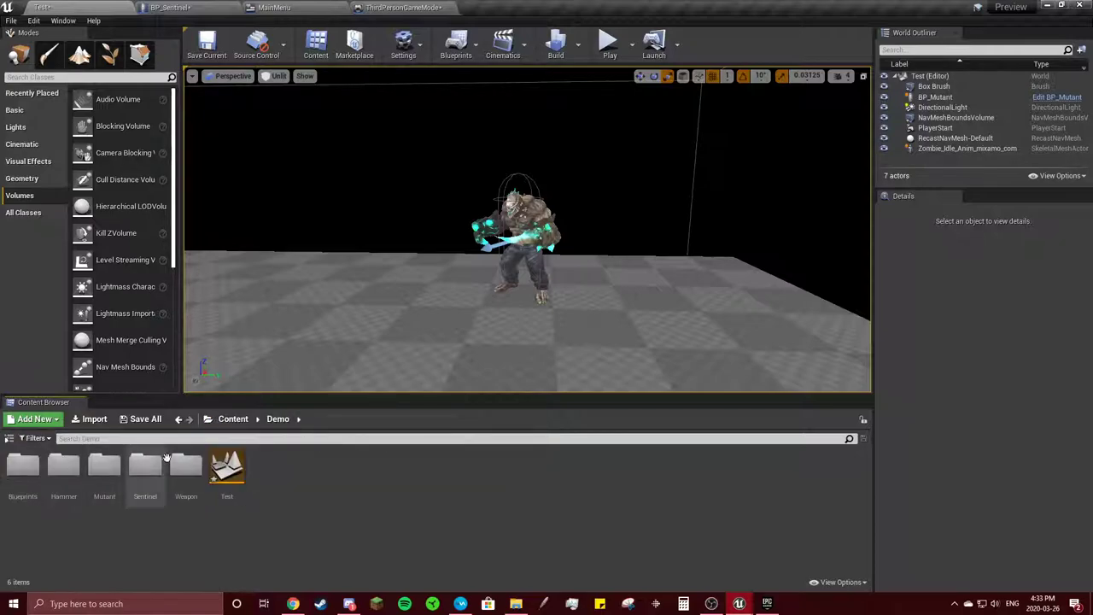
pyautogui.doubleClick(16, 470)
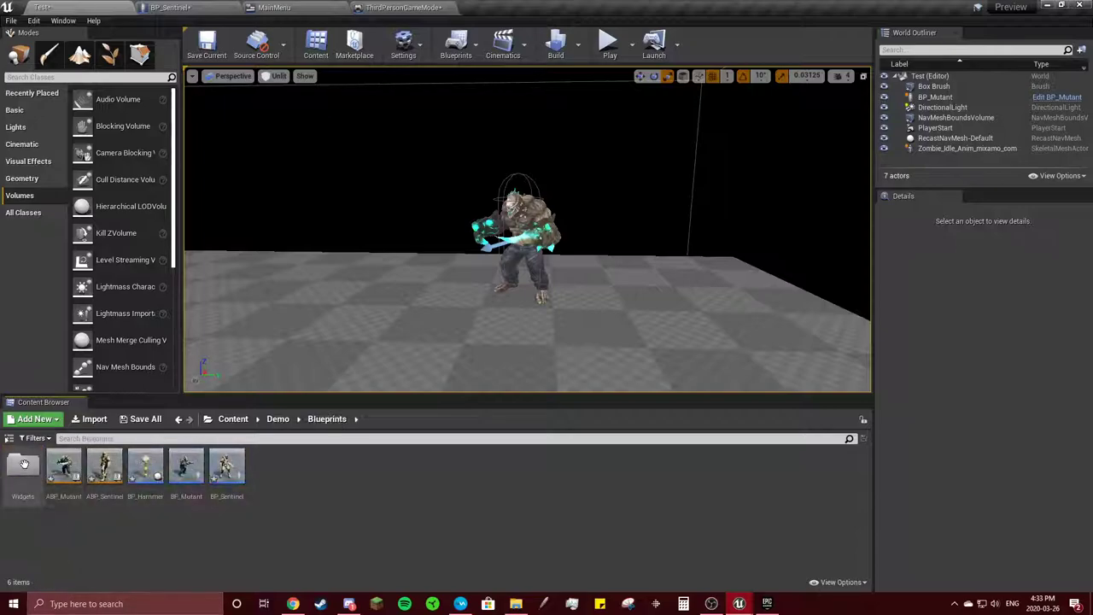
pyautogui.doubleClick(16, 470)
# Place a Text widget on the canvas reading 'Game Over'.
pyautogui.doubleClick(24, 468)
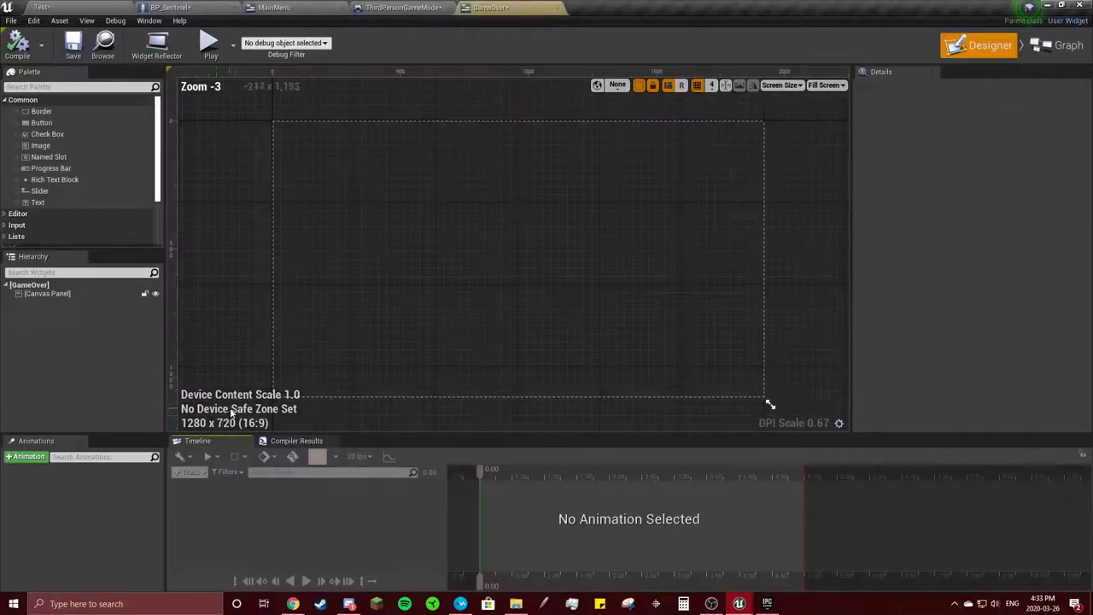
pyautogui.moveTo(67, 122)
pyautogui.mouseDown()
pyautogui.moveTo(499, 188)
pyautogui.moveTo(45, 134)
pyautogui.mouseUp()
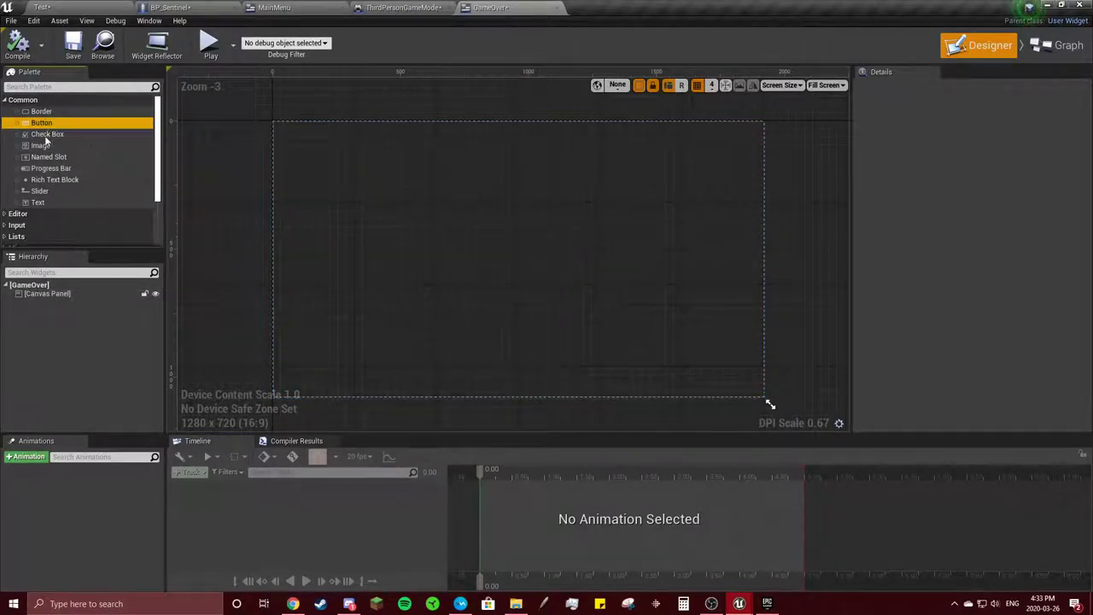
pyautogui.moveTo(43, 201); pyautogui.dragTo(400, 179)
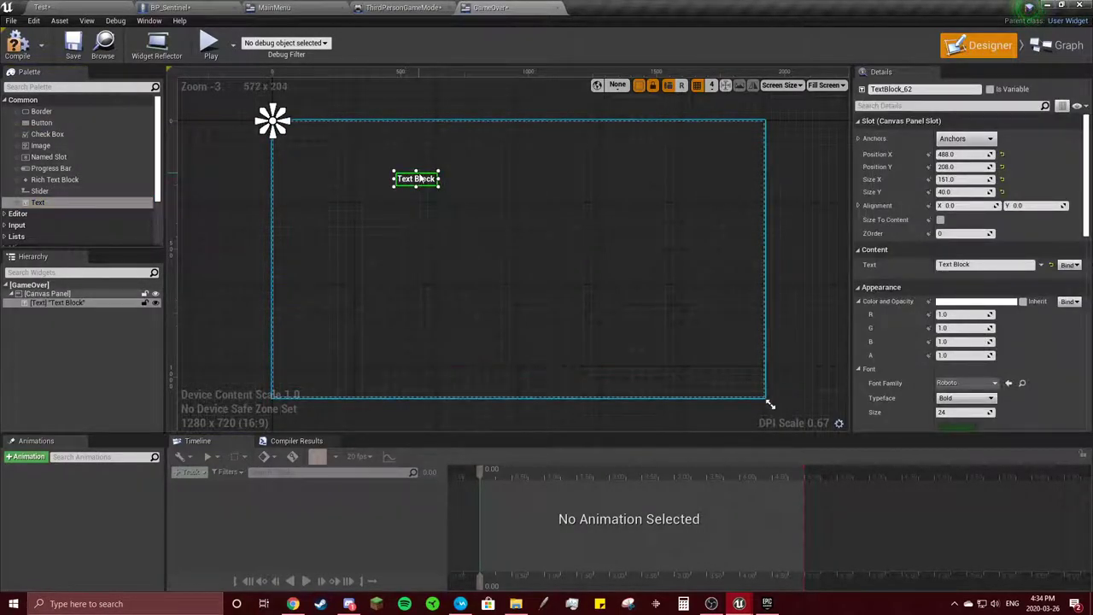
pyautogui.click(983, 264)
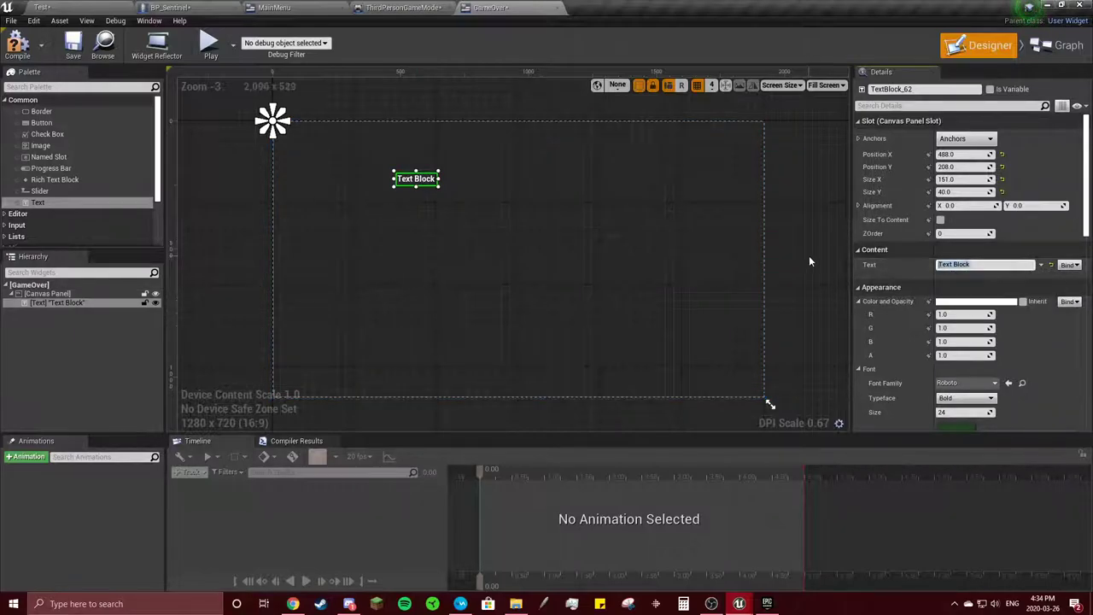
pyautogui.write('Game O')
pyautogui.write('ver')
pyautogui.press('Return')
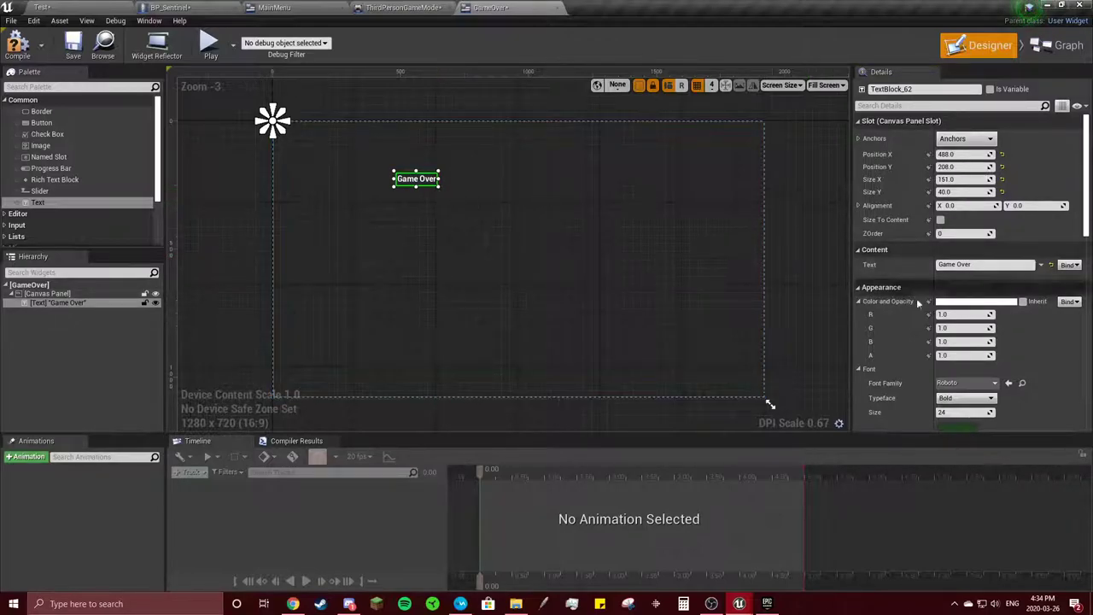
# Enlarge the Game Over font, resize and move it to the top, and colour it red.
pyautogui.moveTo(957, 412); pyautogui.dragTo(1041, 413)
pyautogui.moveTo(439, 184); pyautogui.dragTo(828, 270)
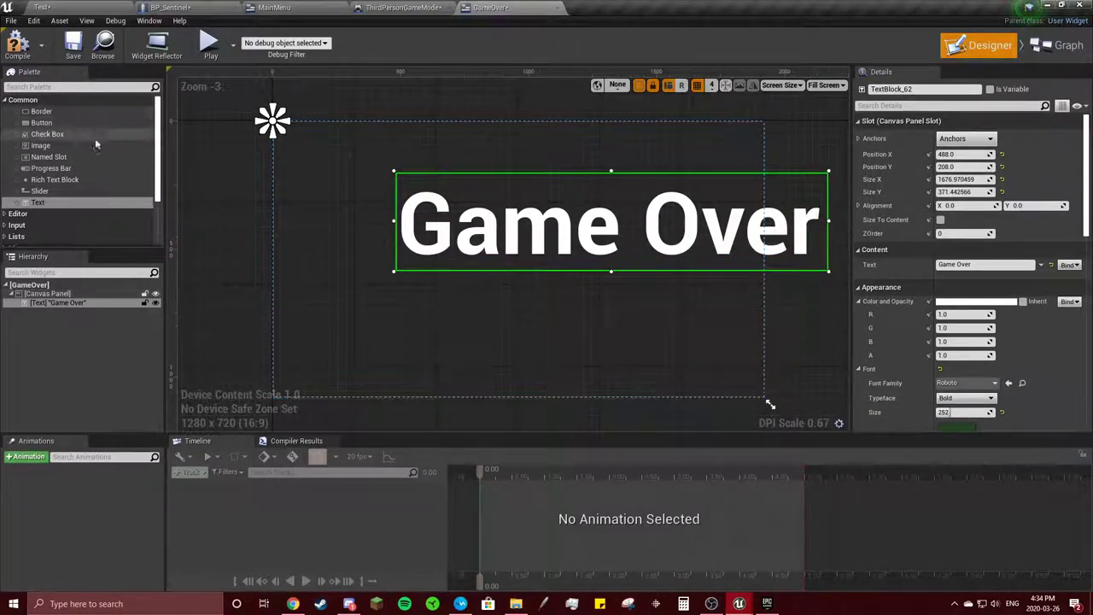
pyautogui.moveTo(503, 228); pyautogui.dragTo(414, 184)
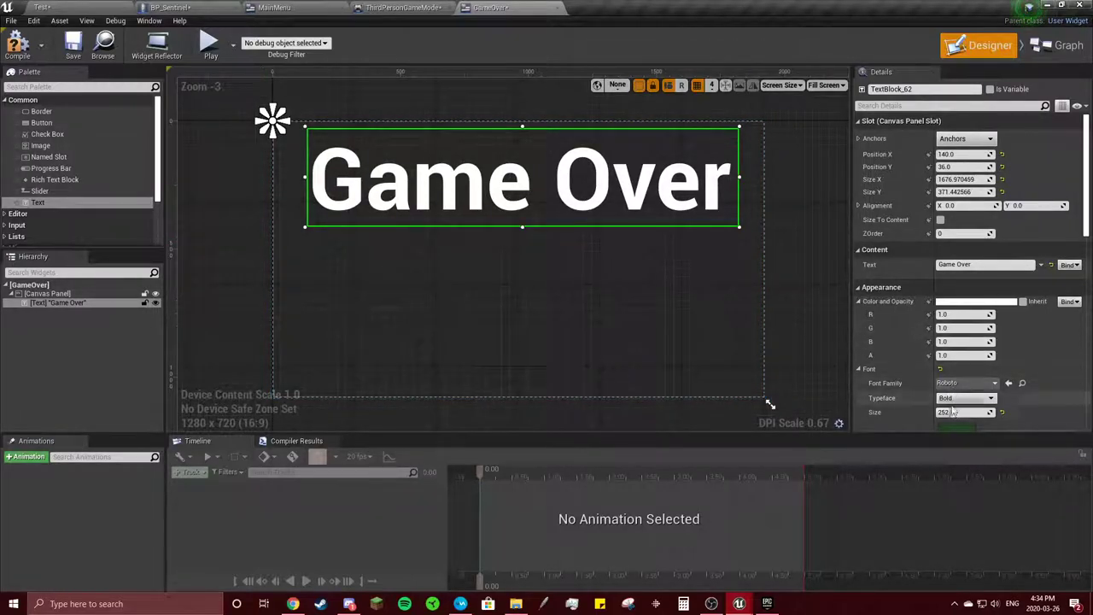
pyautogui.scroll(-2, 990, 329)
pyautogui.scroll(-3, 973, 320)
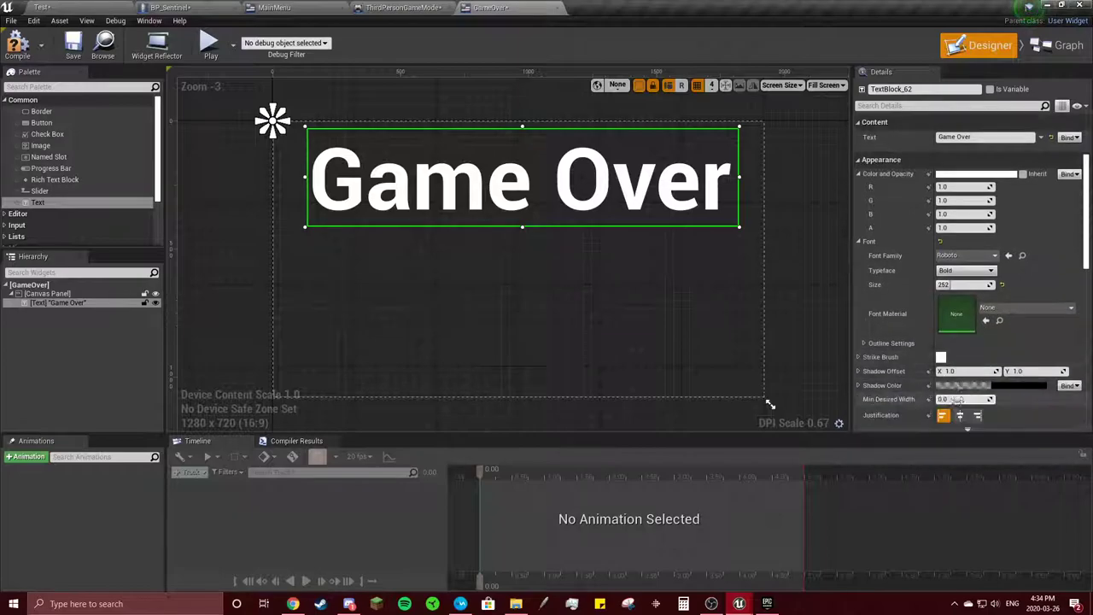
pyautogui.click(977, 173)
pyautogui.click(849, 272)
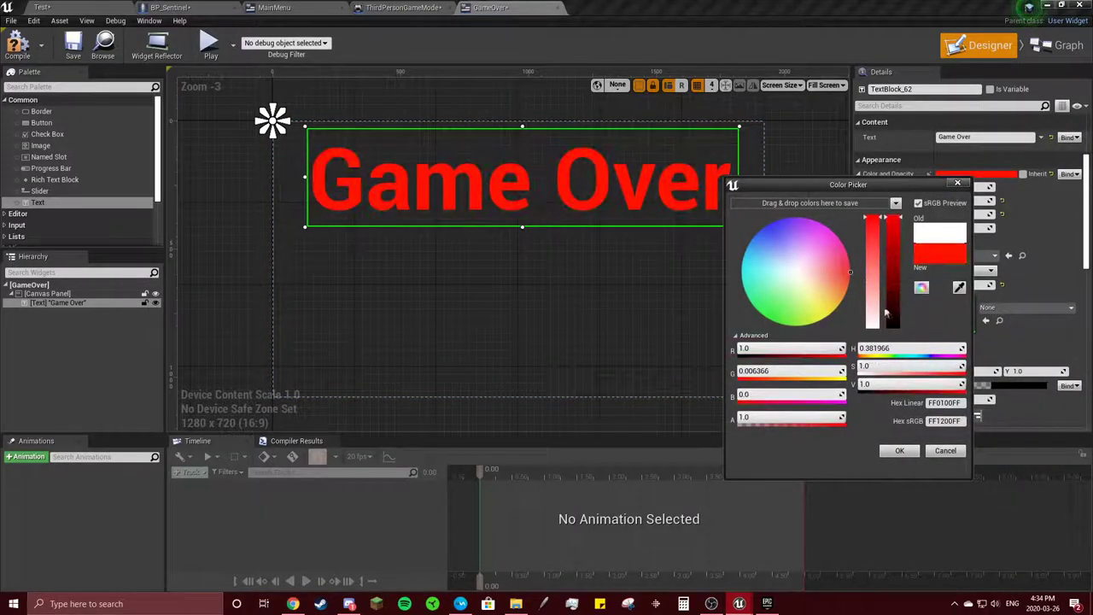
pyautogui.click(901, 451)
pyautogui.moveTo(626, 219); pyautogui.dragTo(621, 217)
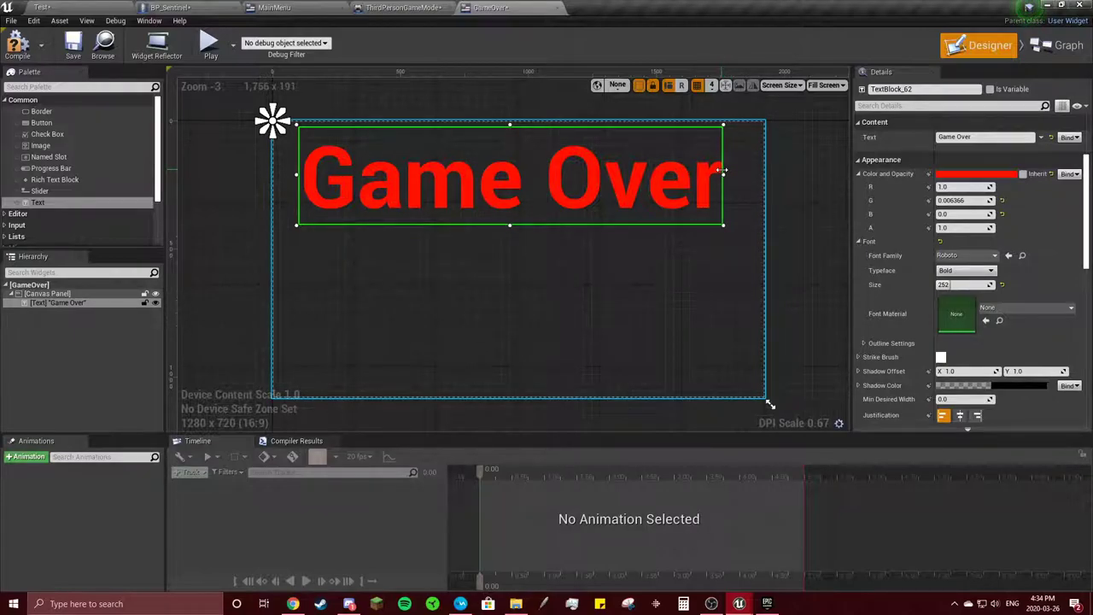
# Add a button below the title with a black text label inside it.
pyautogui.click(696, 301)
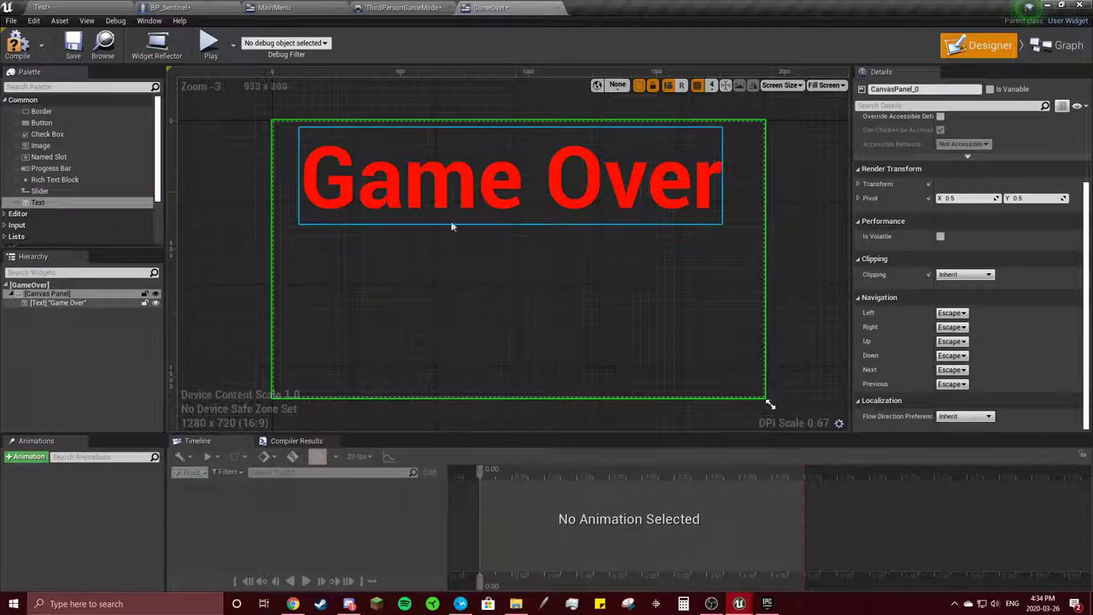
pyautogui.moveTo(41, 123); pyautogui.dragTo(325, 222)
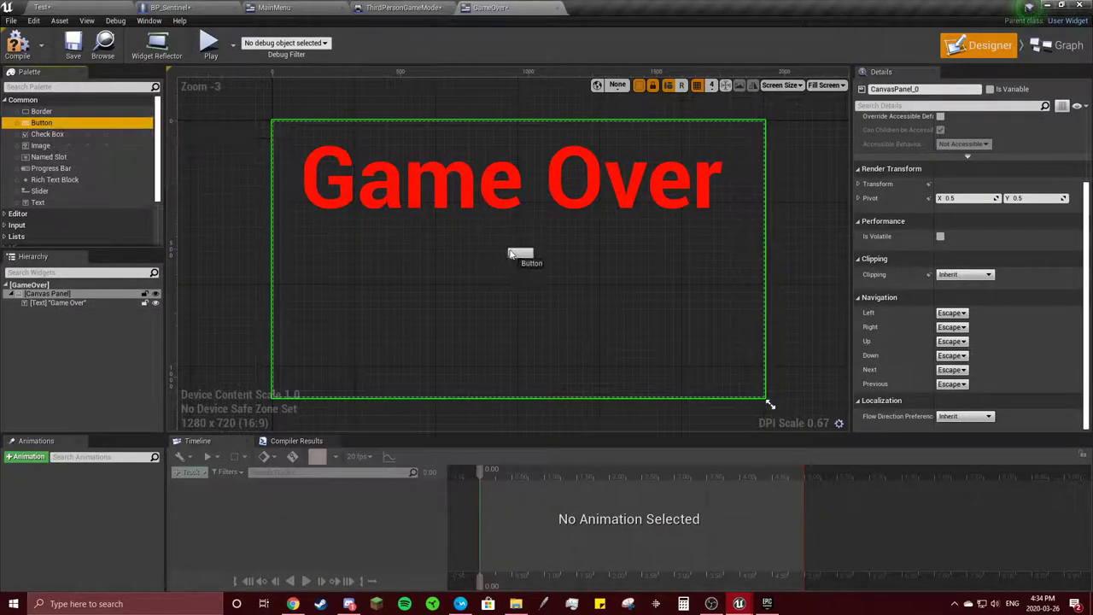
pyautogui.moveTo(510, 254)
pyautogui.mouseDown()
pyautogui.moveTo(525, 245)
pyautogui.moveTo(634, 289)
pyautogui.moveTo(549, 255)
pyautogui.mouseUp()
pyautogui.click(565, 256)
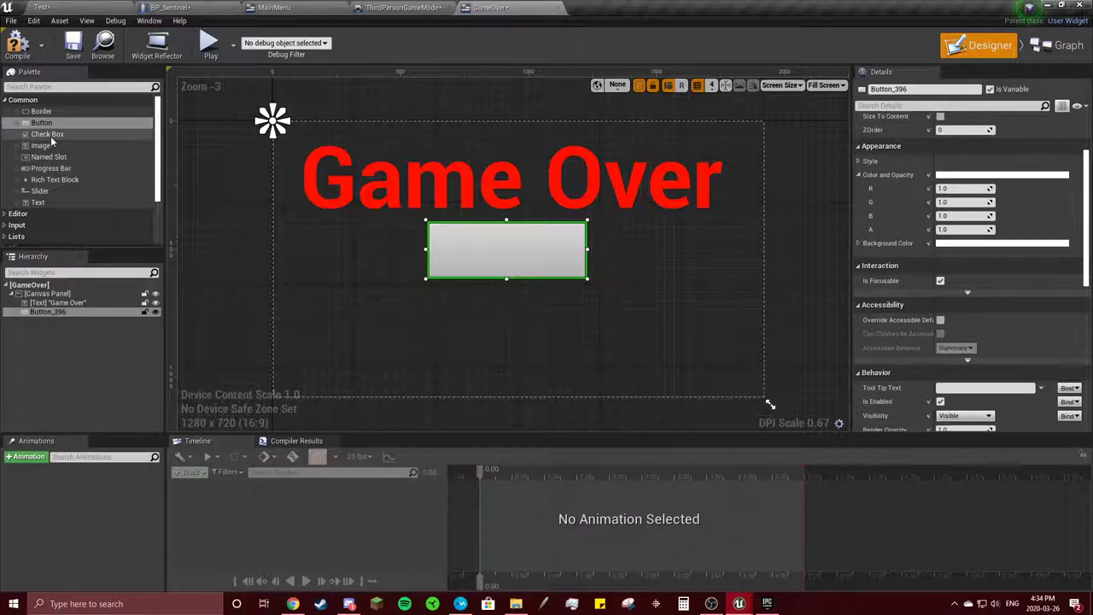
pyautogui.moveTo(37, 202); pyautogui.dragTo(486, 256)
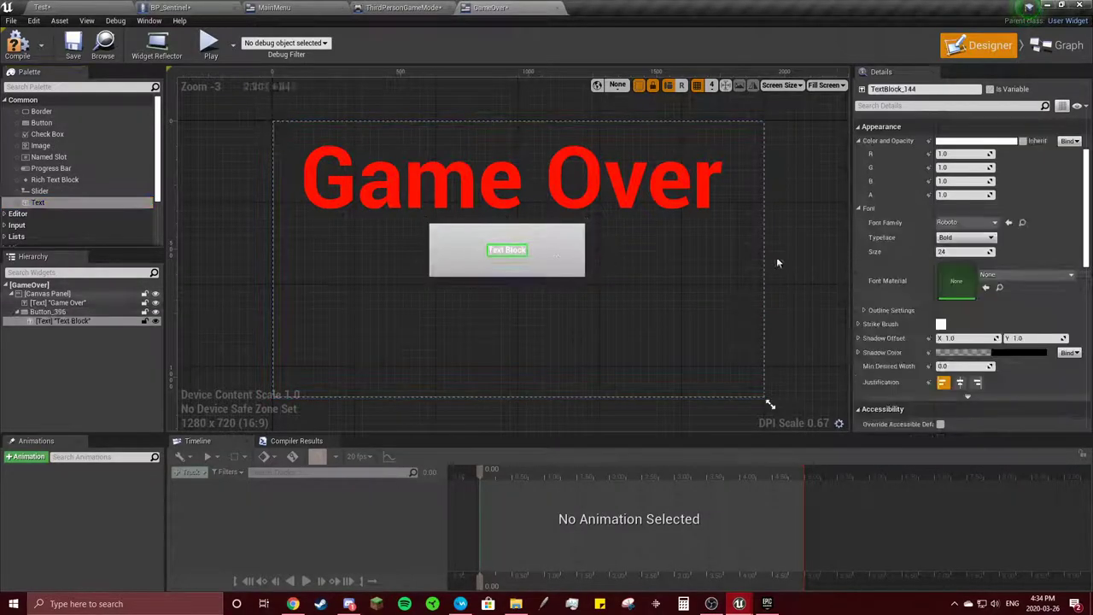
pyautogui.click(973, 141)
pyautogui.moveTo(879, 184); pyautogui.dragTo(879, 292)
pyautogui.click(884, 418)
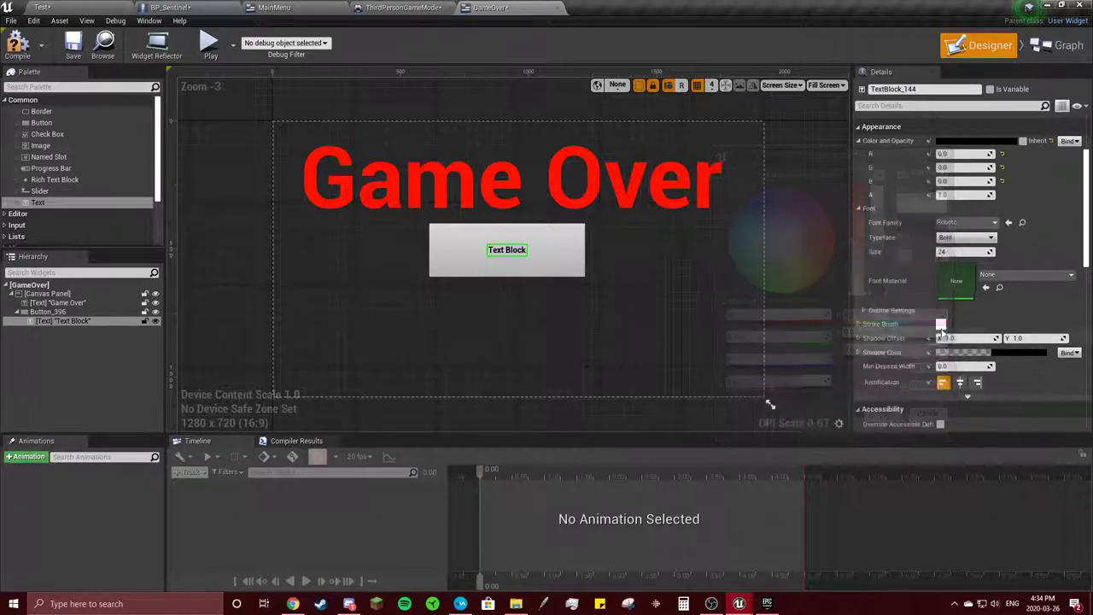
# Set the button label to 'Retry' with font size 110.
pyautogui.scroll(2, 968, 256)
pyautogui.scroll(1, 968, 256)
pyautogui.click(982, 177)
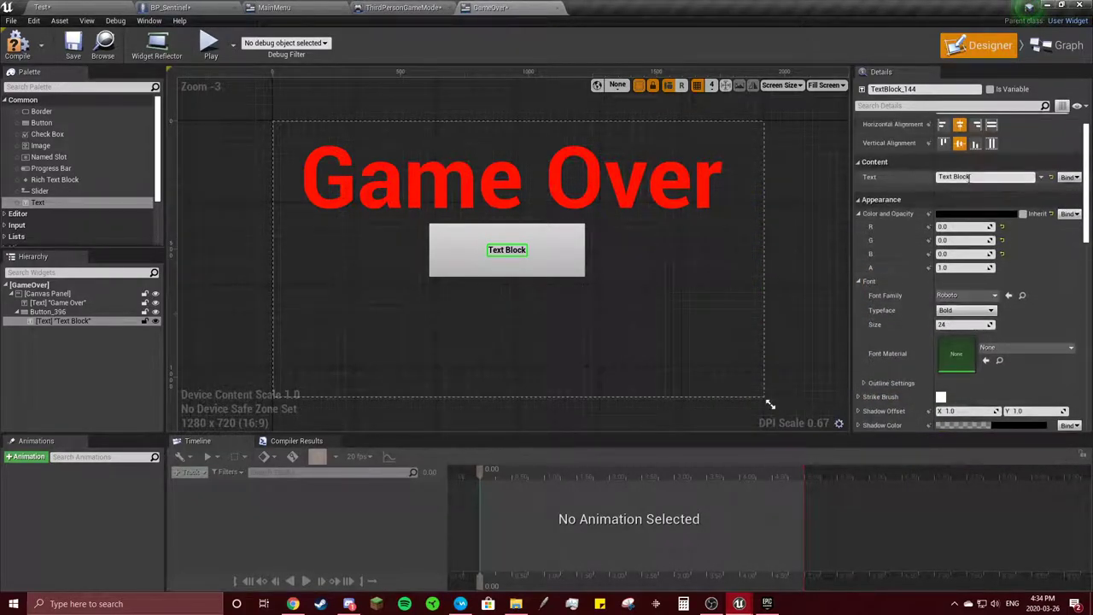
pyautogui.write('Retry')
pyautogui.press('Return')
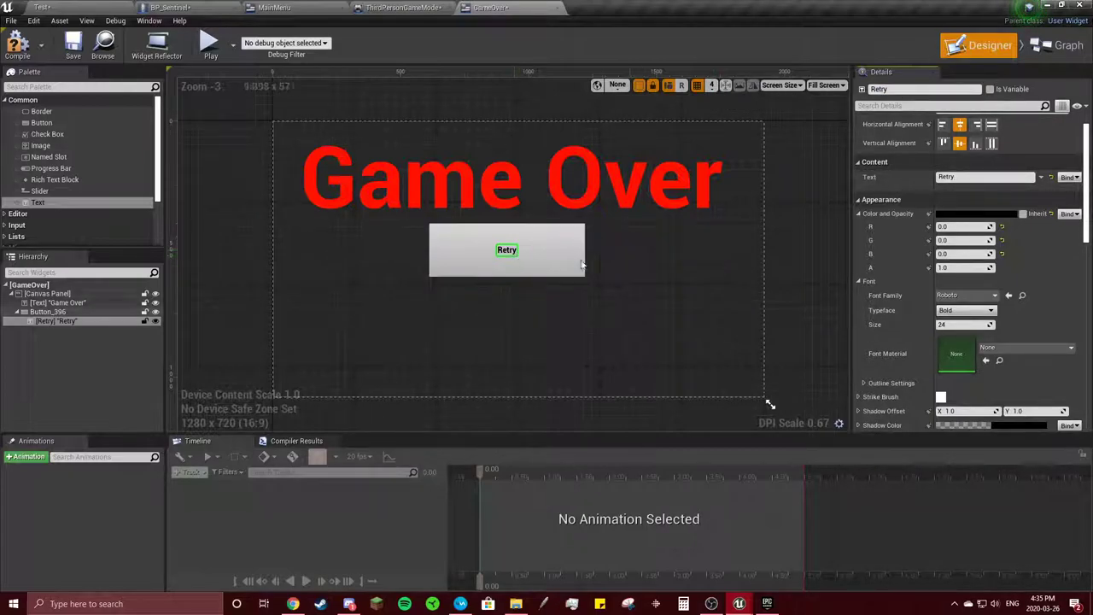
pyautogui.click(964, 324)
pyautogui.write('128')
pyautogui.press('Return')
pyautogui.write('110')
pyautogui.press('Return')
# Add a second button below Retry with a black 'Quit' text label.
pyautogui.moveTo(50, 123); pyautogui.dragTo(524, 304)
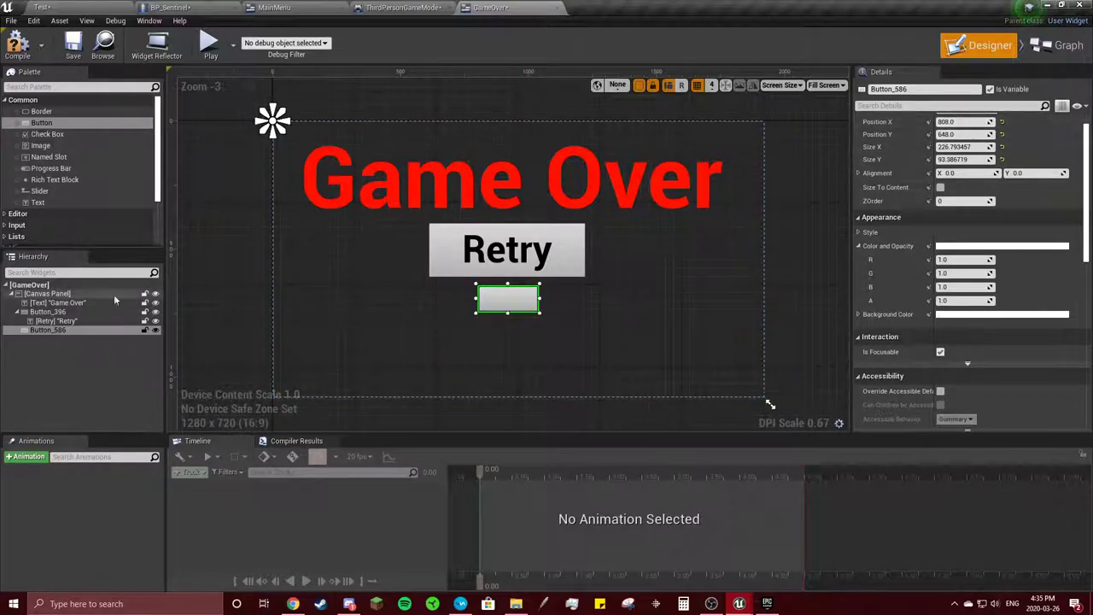
pyautogui.moveTo(37, 203); pyautogui.dragTo(508, 298)
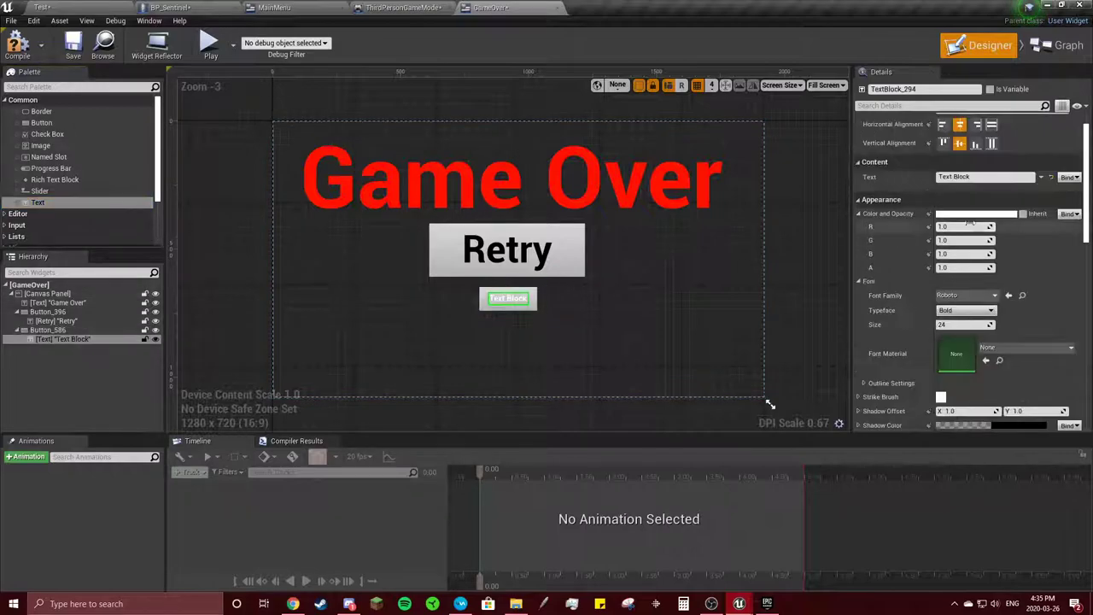
pyautogui.click(974, 177)
pyautogui.write('Quit')
pyautogui.press('Return')
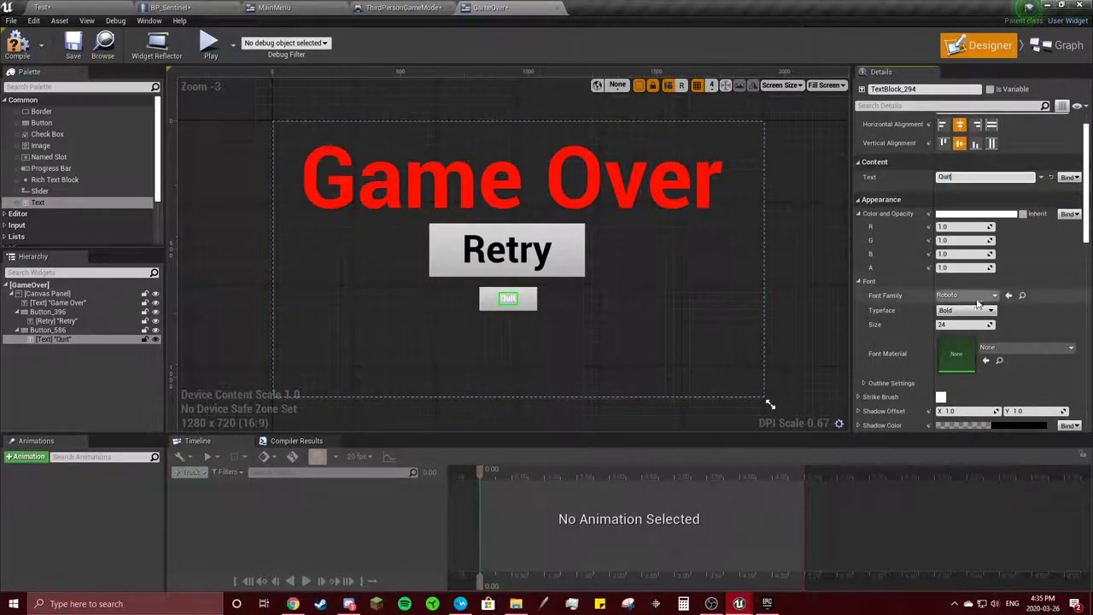
pyautogui.click(995, 213)
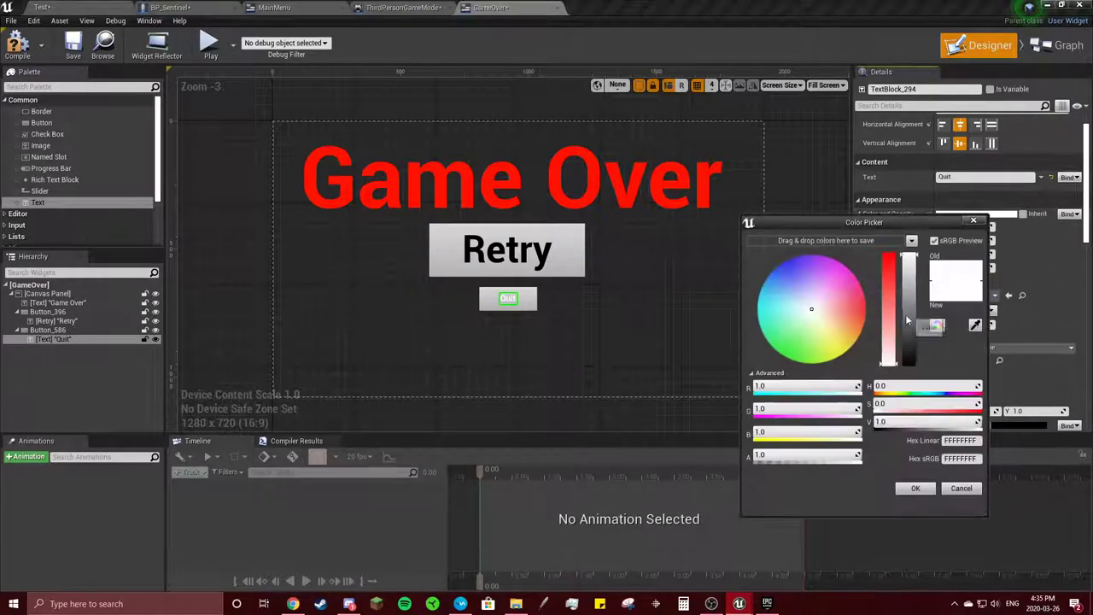
pyautogui.moveTo(965, 422); pyautogui.dragTo(926, 426)
# Confirm the black Quit colour, then add an On Clicked event for the Retry button.
pyautogui.click(918, 488)
pyautogui.click(646, 359)
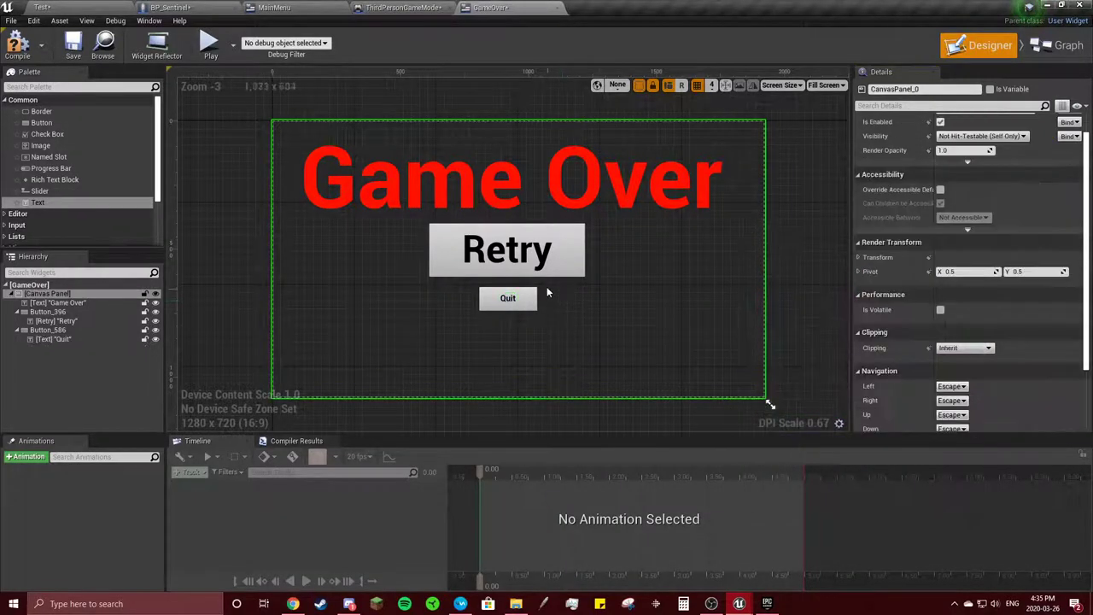
pyautogui.click(555, 263)
pyautogui.scroll(-3, 997, 304)
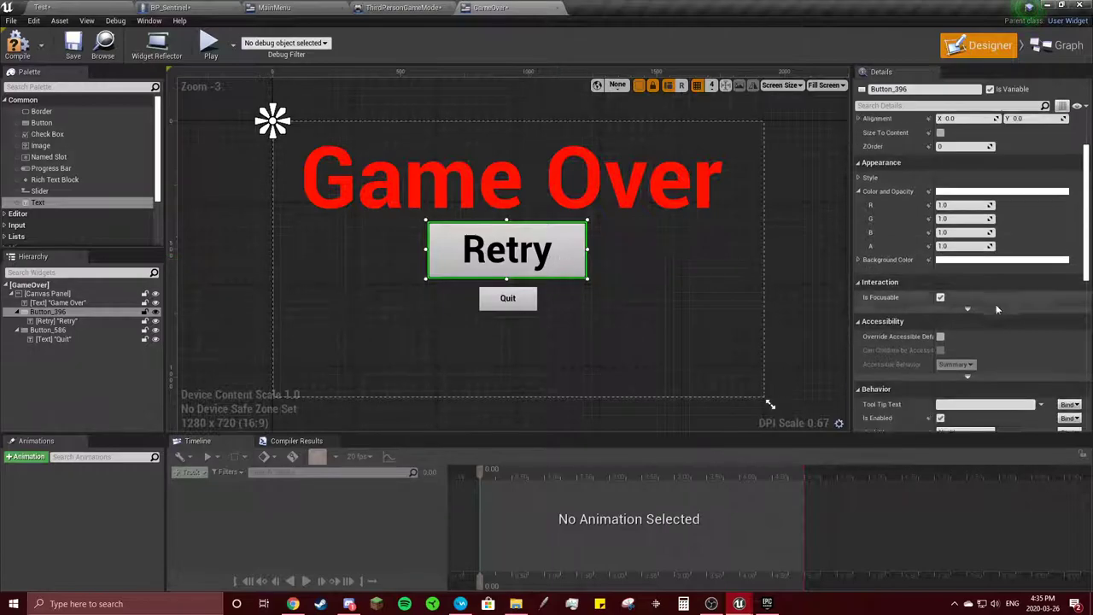
pyautogui.scroll(-3, 997, 304)
pyautogui.scroll(-3, 1073, 396)
pyautogui.scroll(-3, 1073, 397)
pyautogui.moveTo(1085, 396); pyautogui.dragTo(1084, 242)
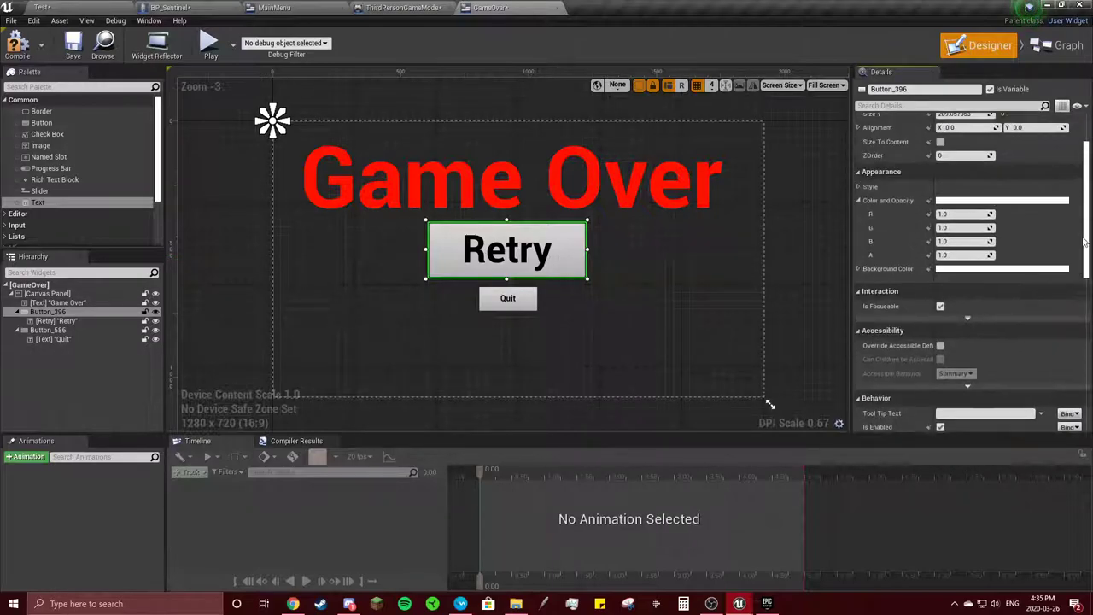
pyautogui.scroll(-5, 982, 298)
pyautogui.click(961, 359)
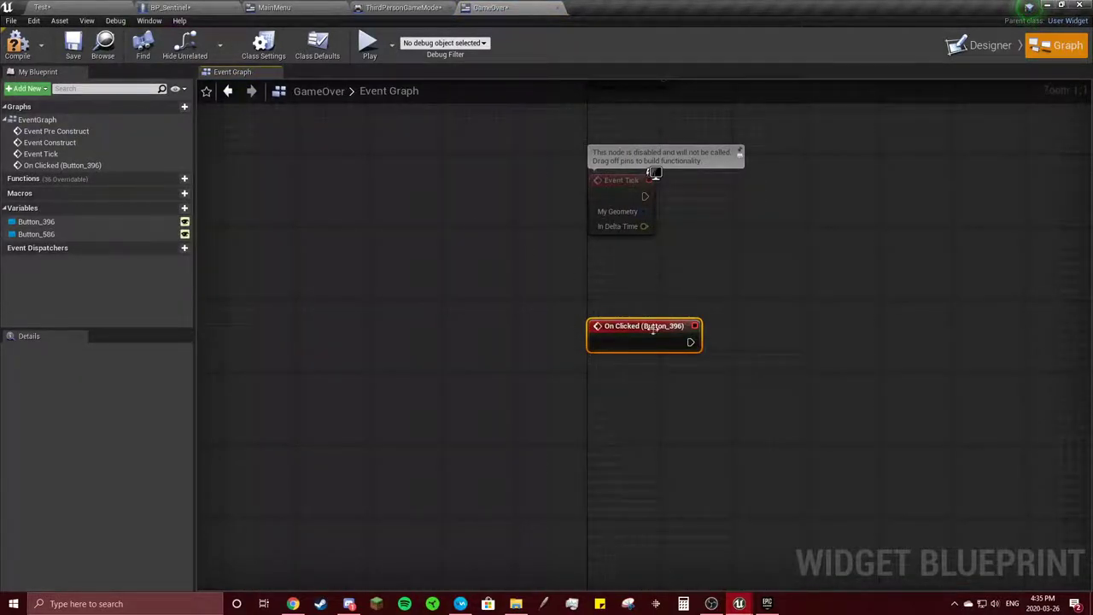
# Cycle through the open blueprint tabs and close the MainMenu widget blueprint.
pyautogui.click(378, 8)
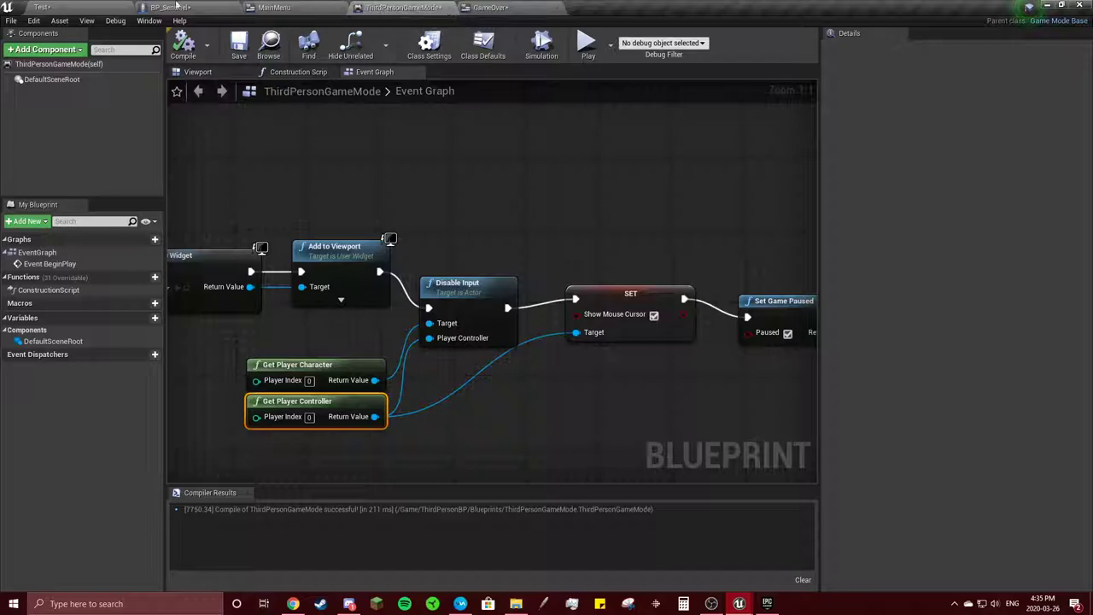
pyautogui.click(317, 7)
pyautogui.click(418, 7)
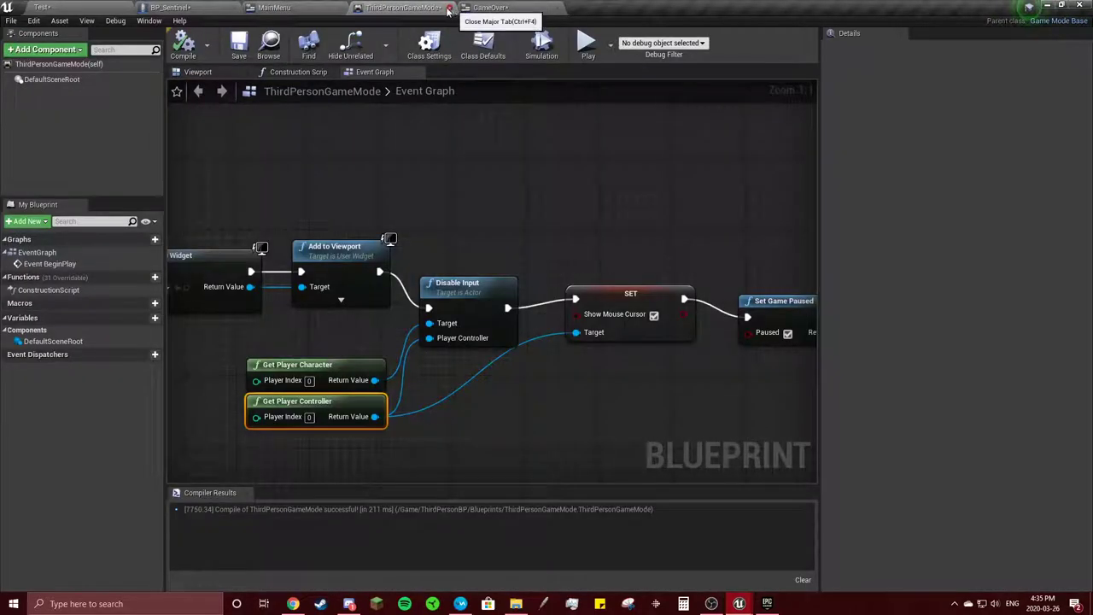
pyautogui.click(213, 7)
pyautogui.click(266, 7)
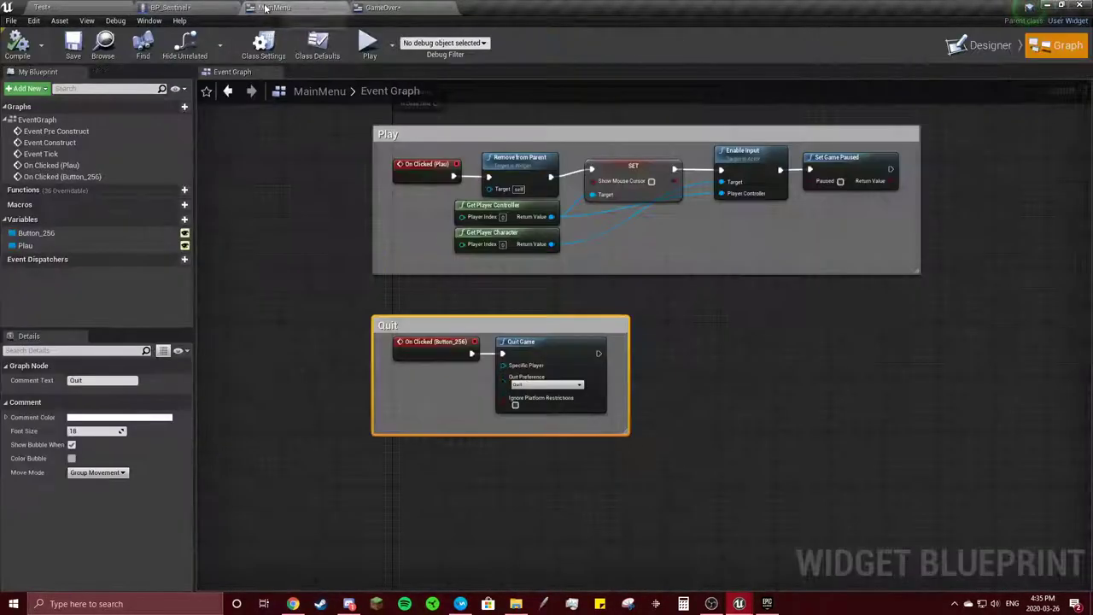
pyautogui.click(344, 8)
# Return to the GameOver widget's Designer layout view.
pyautogui.click(995, 47)
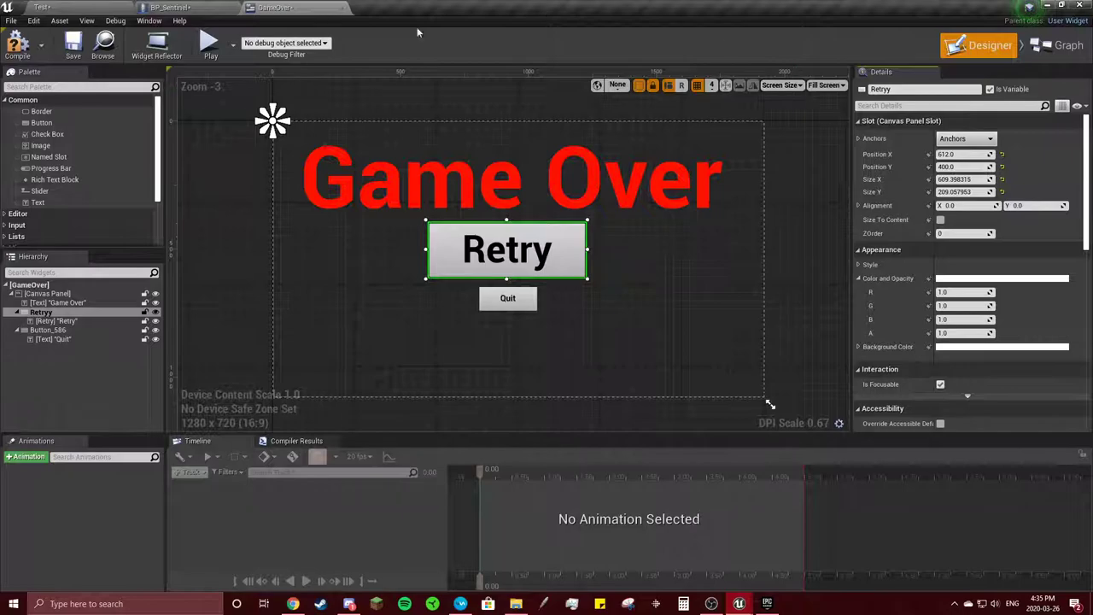
# Wire an Open Level node with Level Name 'Test' to the Retryy click event and compile.
pyautogui.click(1046, 45)
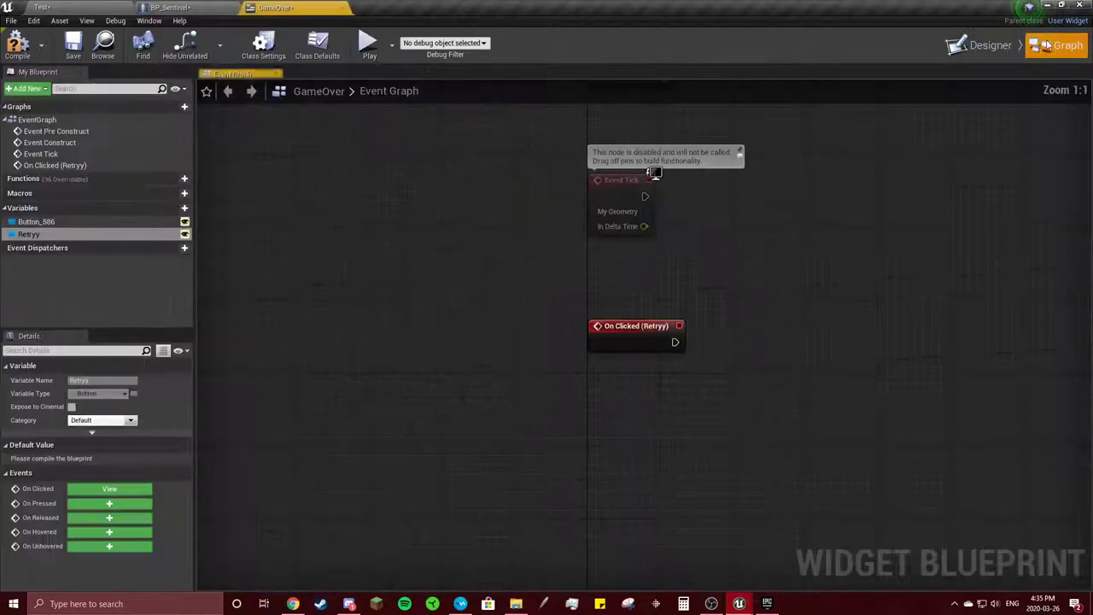
pyautogui.click(653, 327)
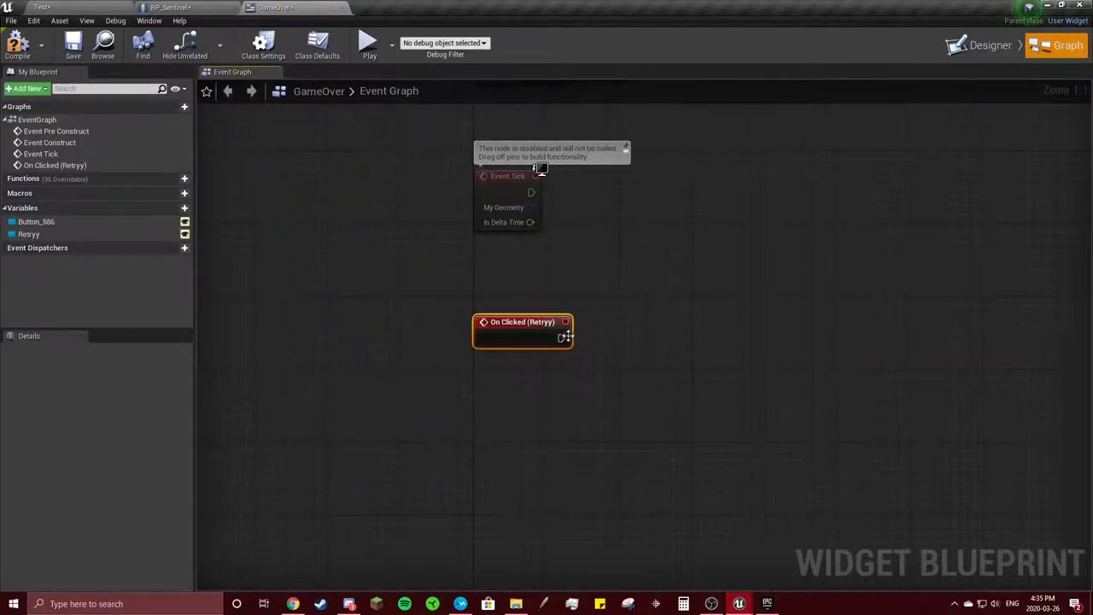
pyautogui.moveTo(565, 337); pyautogui.dragTo(608, 341)
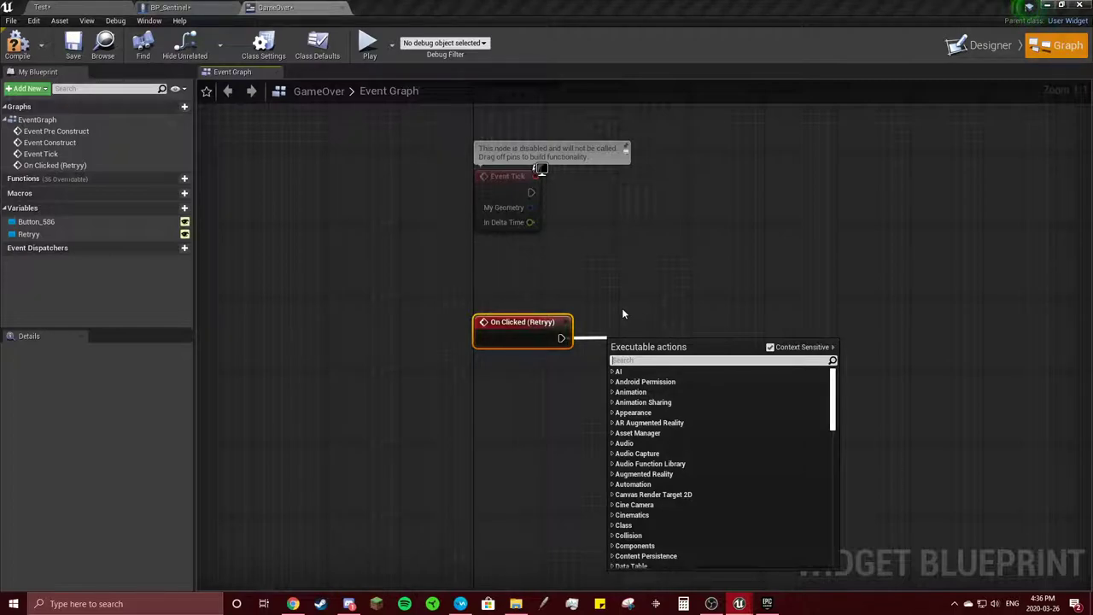
pyautogui.write('open le')
pyautogui.click(650, 383)
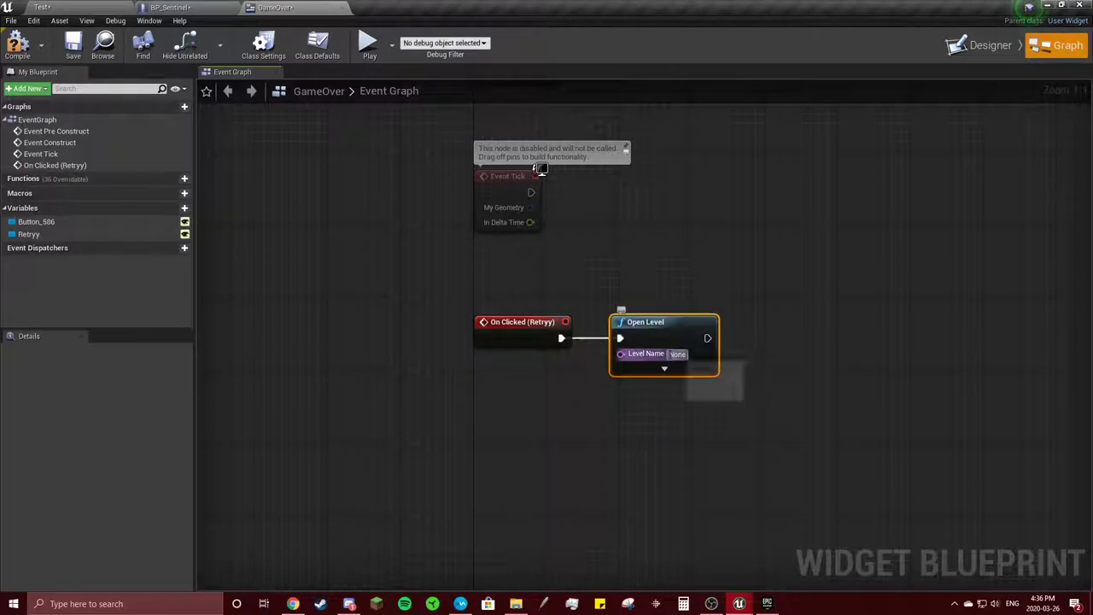
pyautogui.click(48, 5)
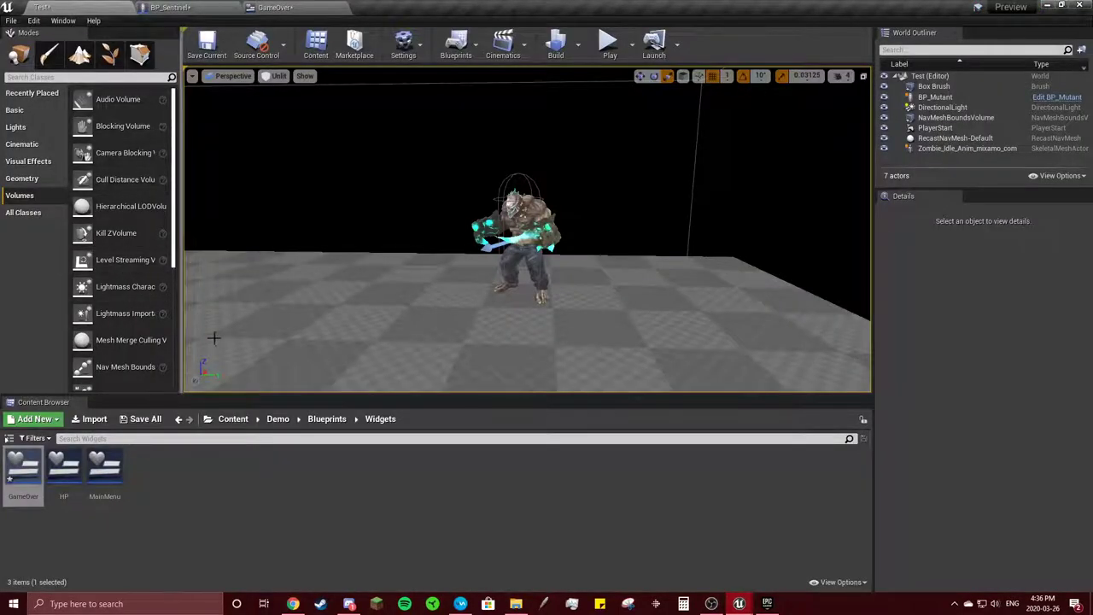
pyautogui.click(281, 7)
pyautogui.press('BackSpace')
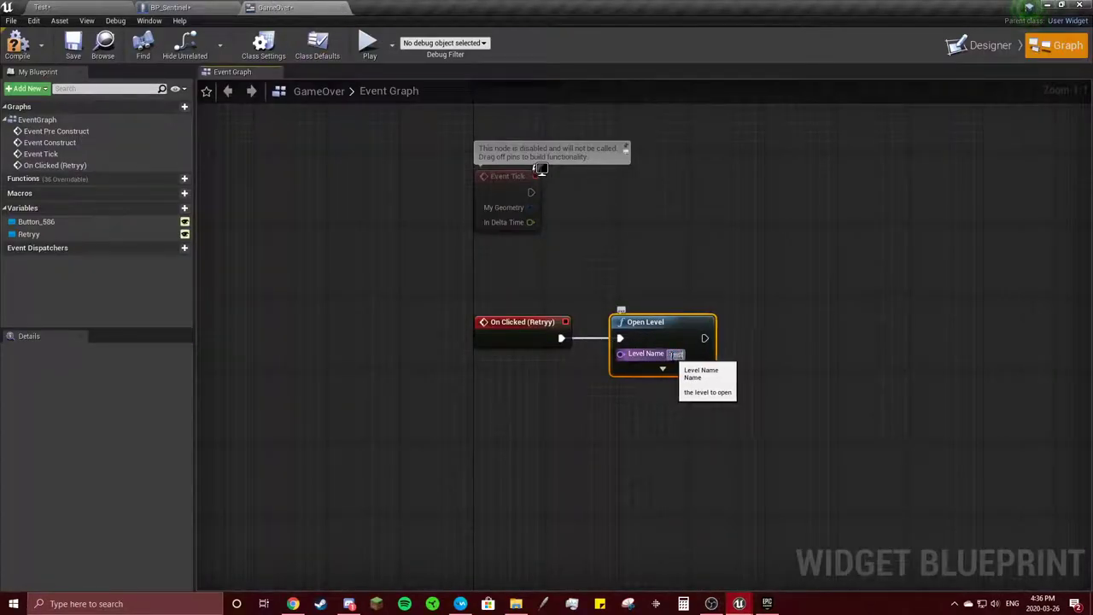
pyautogui.write('Test')
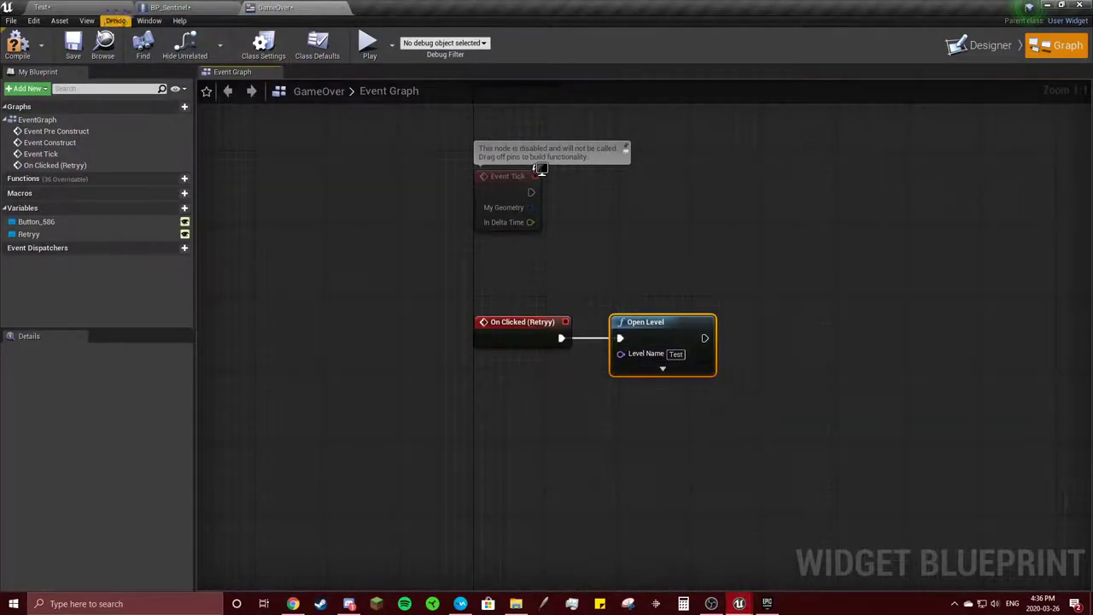
pyautogui.click(17, 42)
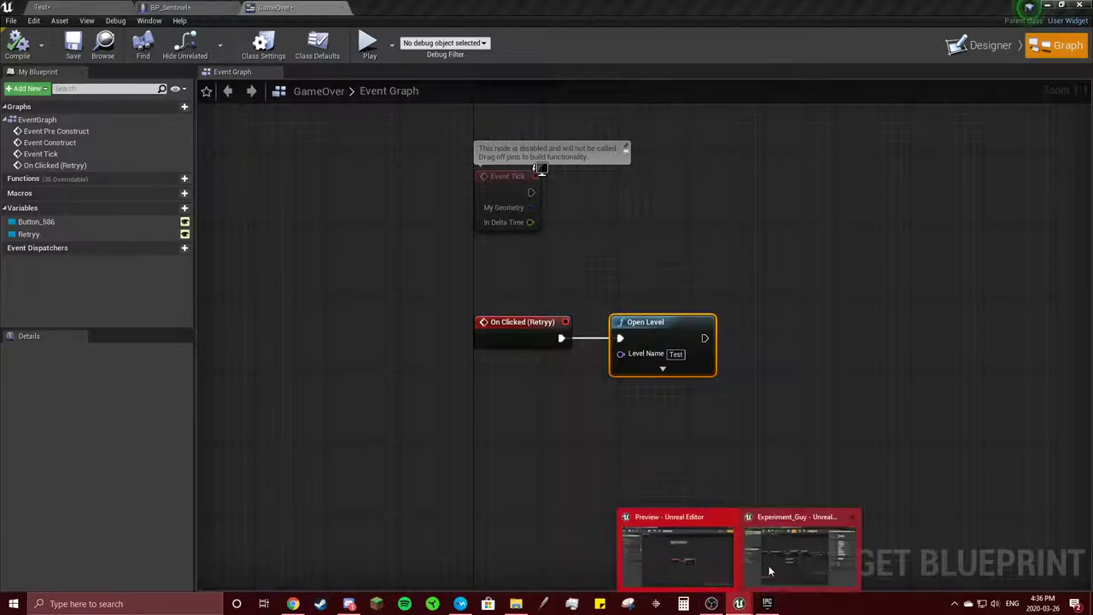
# Check the reference project's Game_Over widget event graph, then return to GameOver.
pyautogui.click(768, 564)
pyautogui.click(297, 7)
pyautogui.click(166, 7)
pyautogui.click(42, 7)
pyautogui.doubleClick(240, 467)
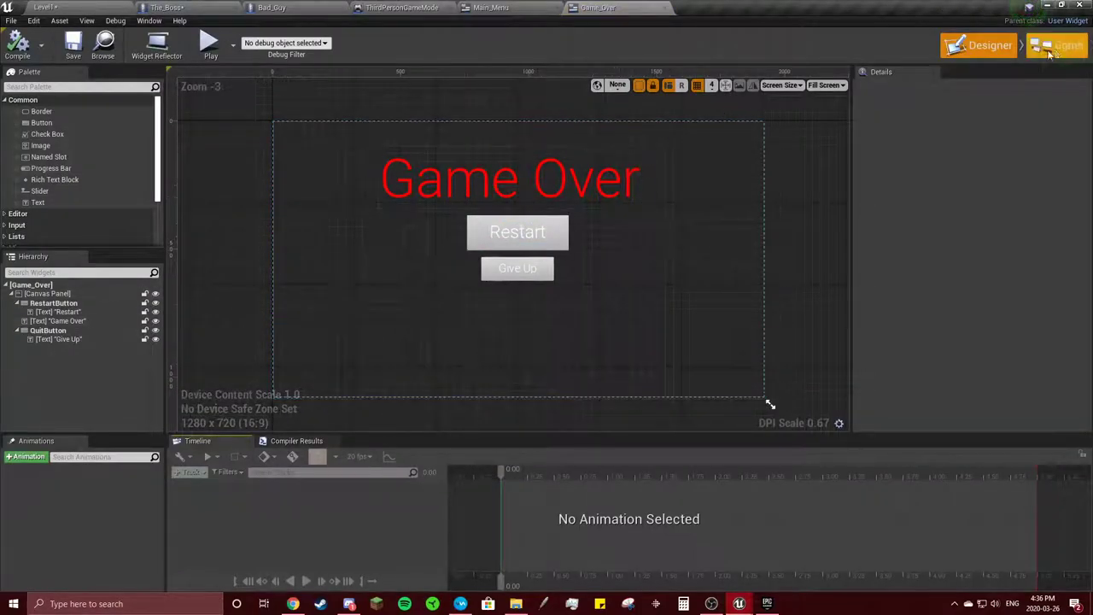
pyautogui.click(1059, 46)
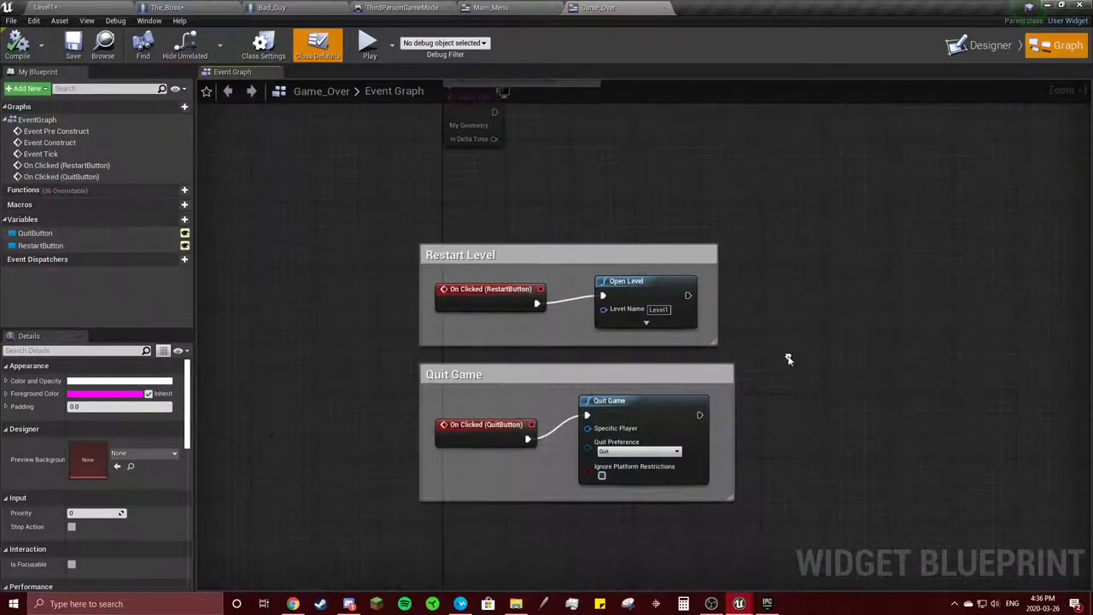
pyautogui.click(491, 7)
pyautogui.click(598, 6)
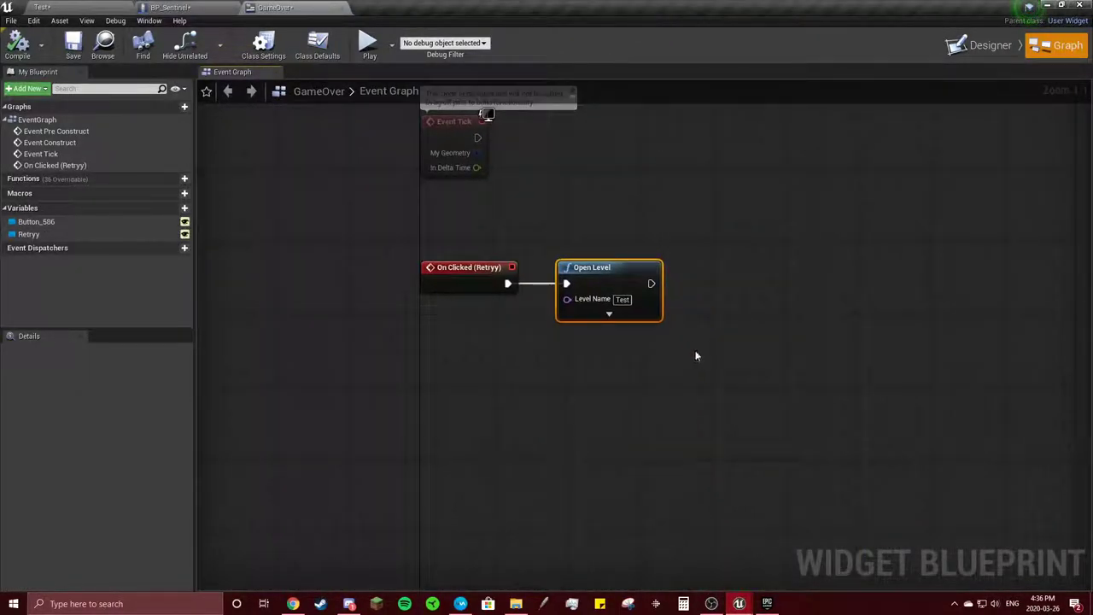
# Group the Retryy event and Open Level nodes in a comment titled 'Retry'.
pyautogui.moveTo(693, 354); pyautogui.dragTo(401, 231)
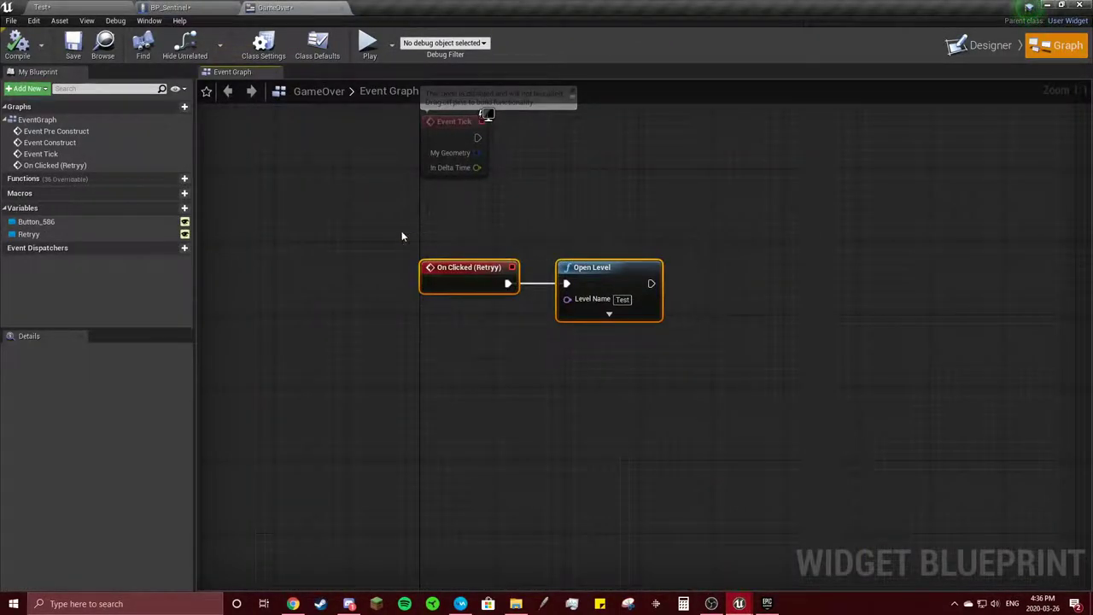
pyautogui.write('cy')
pyautogui.press('Return')
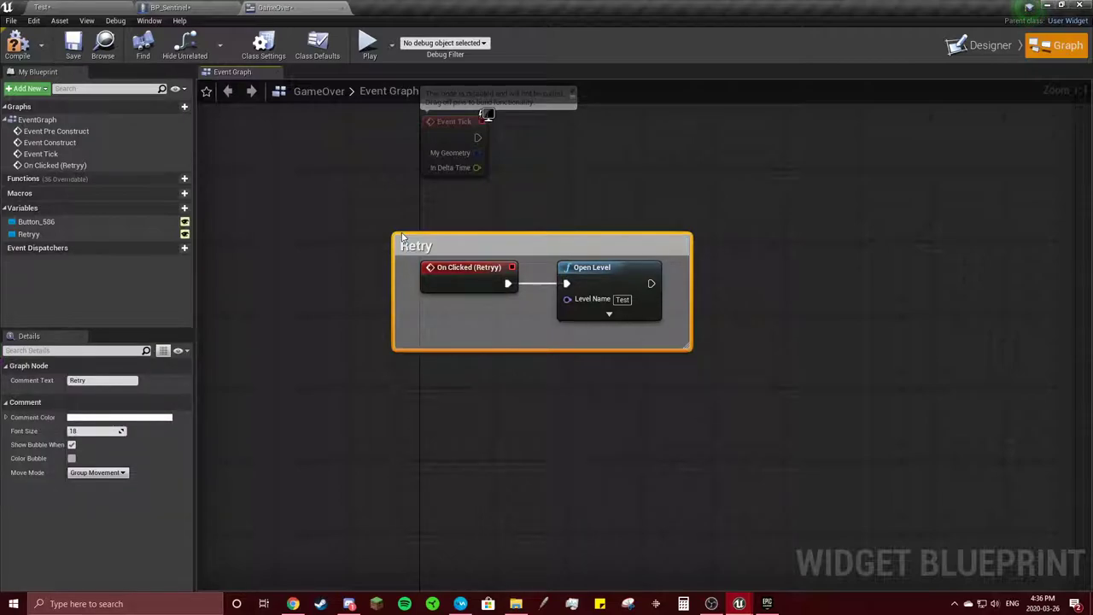
pyautogui.rightClick(413, 407)
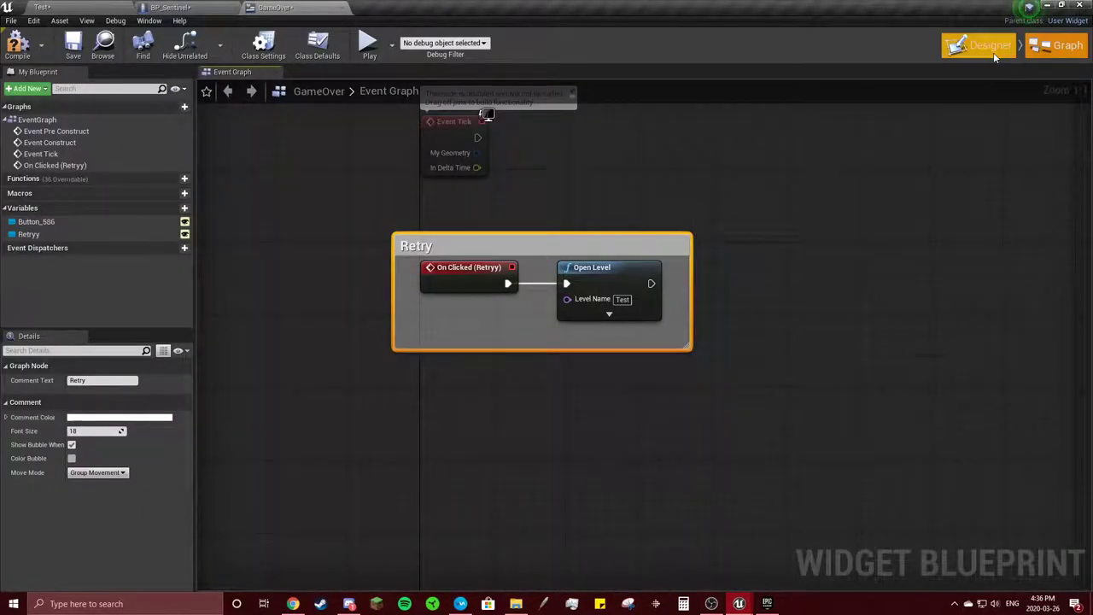
# Add the Quit button's click event and wire it to a Quit Game node.
pyautogui.click(981, 46)
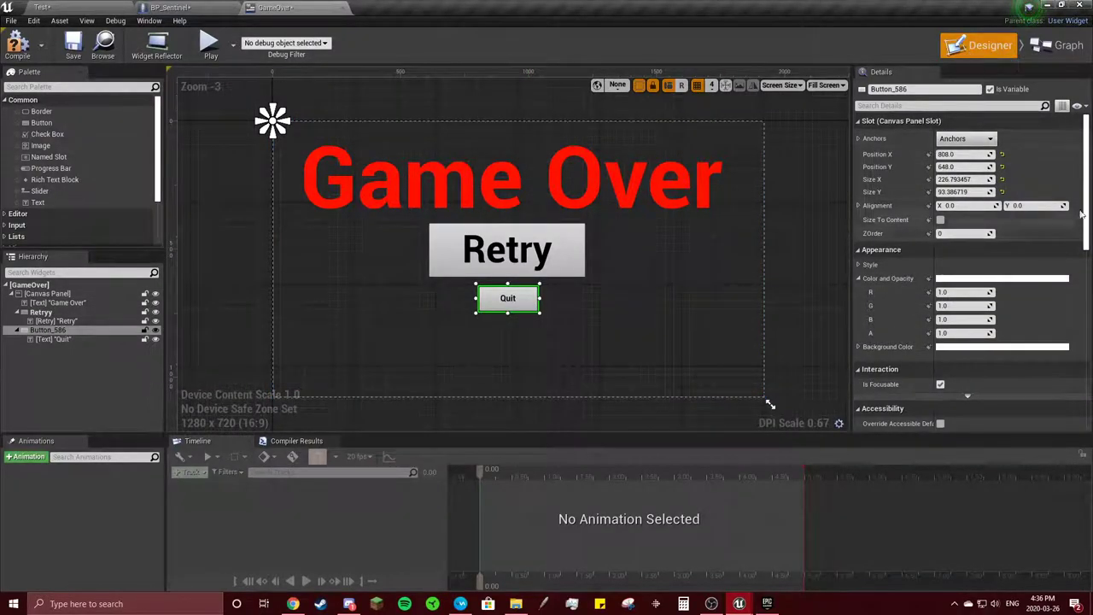
pyautogui.scroll(-5, 1082, 209)
pyautogui.scroll(-5, 1083, 209)
pyautogui.click(991, 363)
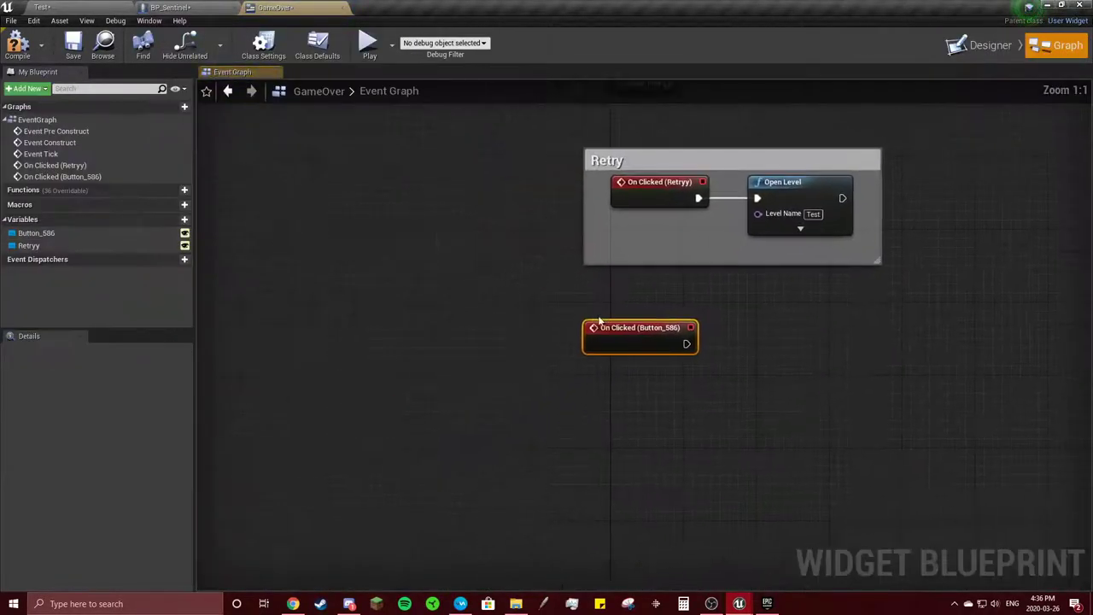
pyautogui.moveTo(688, 343); pyautogui.dragTo(732, 346)
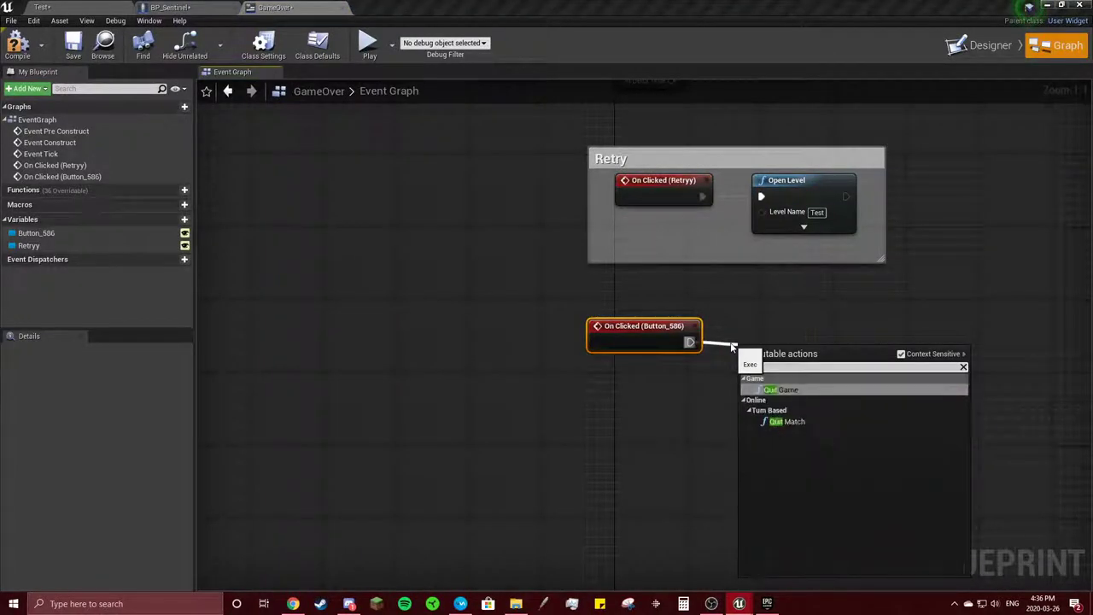
pyautogui.click(781, 389)
pyautogui.moveTo(796, 355); pyautogui.dragTo(798, 336)
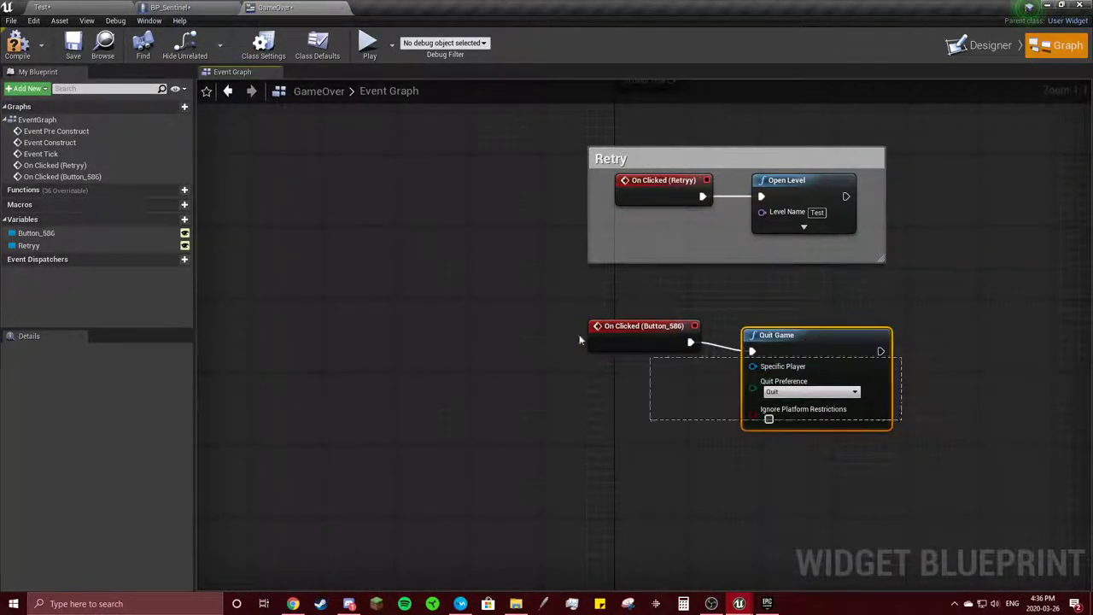
# Group the Quit event and Quit Game nodes in a comment titled 'Quit'.
pyautogui.moveTo(901, 420); pyautogui.dragTo(554, 327)
pyautogui.write('cQuit')
pyautogui.press('Return')
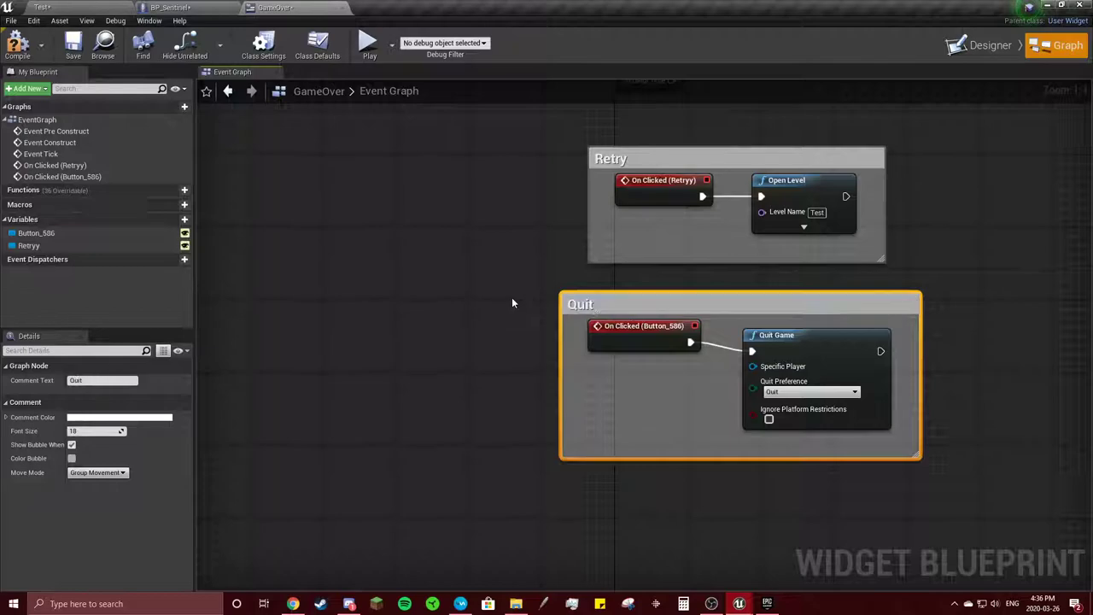
pyautogui.moveTo(723, 300); pyautogui.dragTo(750, 291)
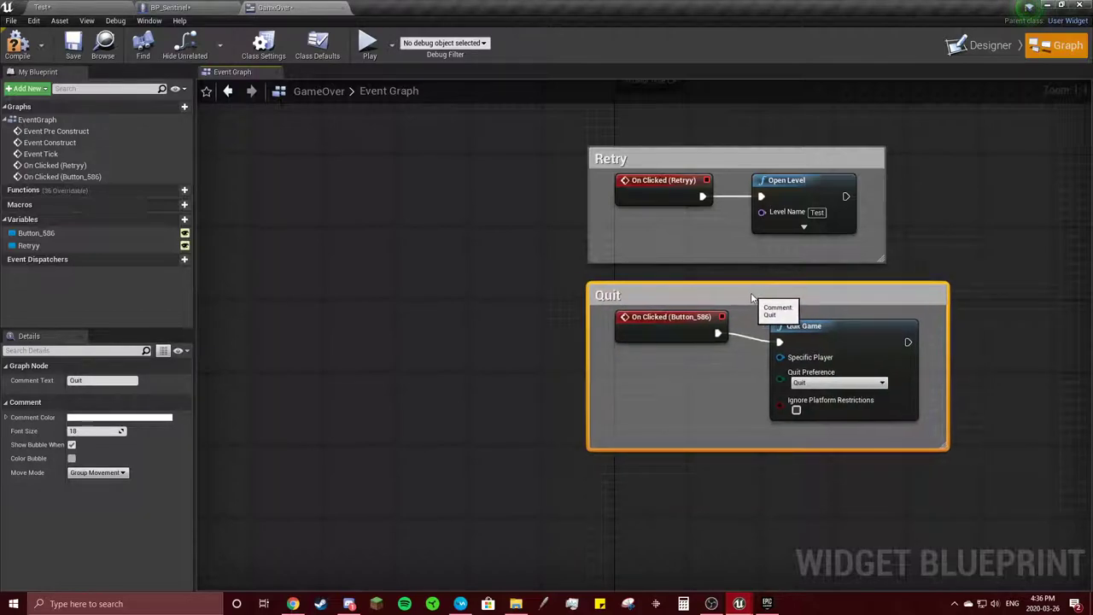
pyautogui.click(41, 7)
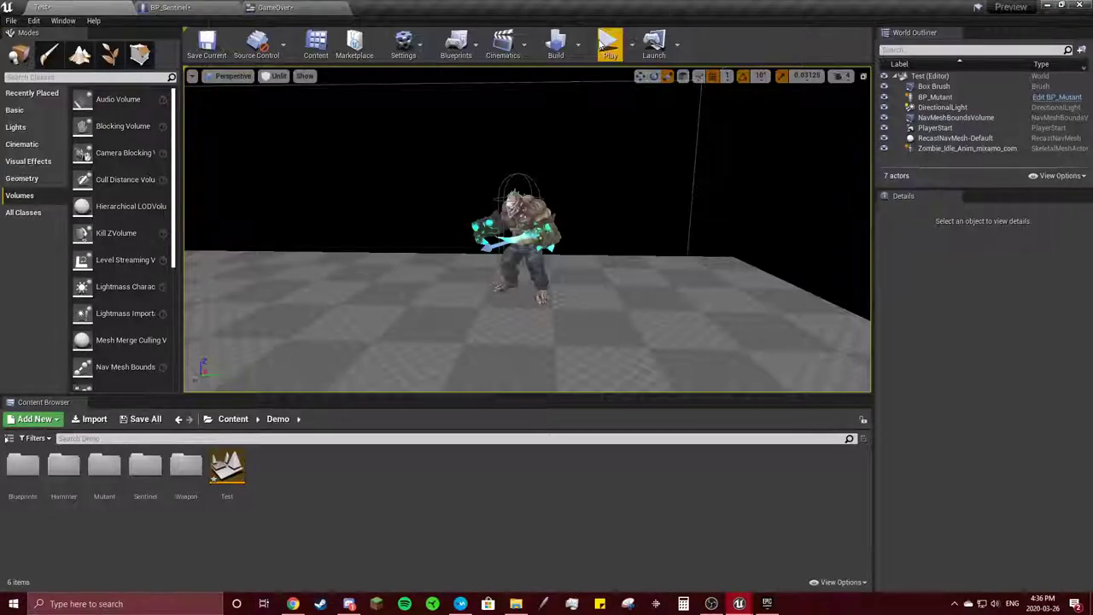
pyautogui.click(275, 7)
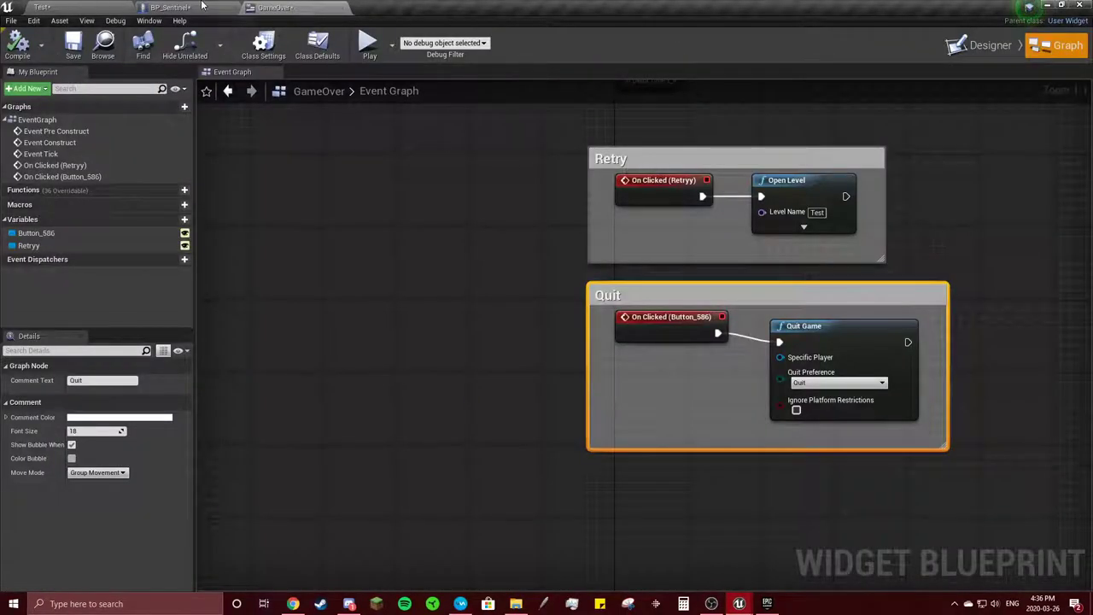
# In BP_Sentinel's death chain, add a Set Game Paused node after DestroyActor, then delete it.
pyautogui.click(203, 7)
pyautogui.scroll(-2, 512, 219)
pyautogui.scroll(-2, 596, 199)
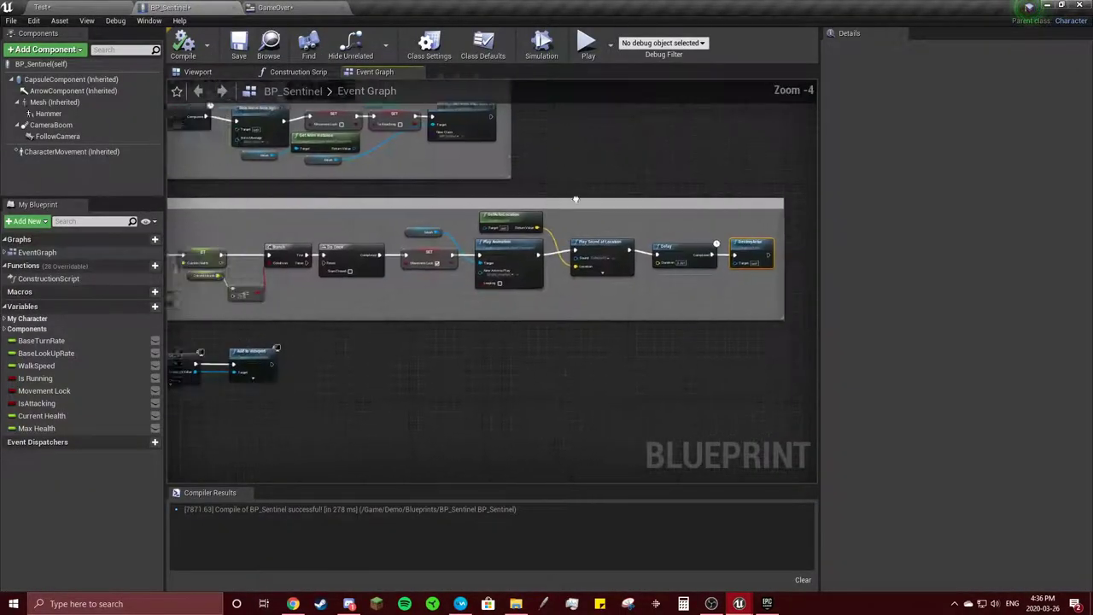
pyautogui.moveTo(596, 199); pyautogui.dragTo(444, 233, button='right')
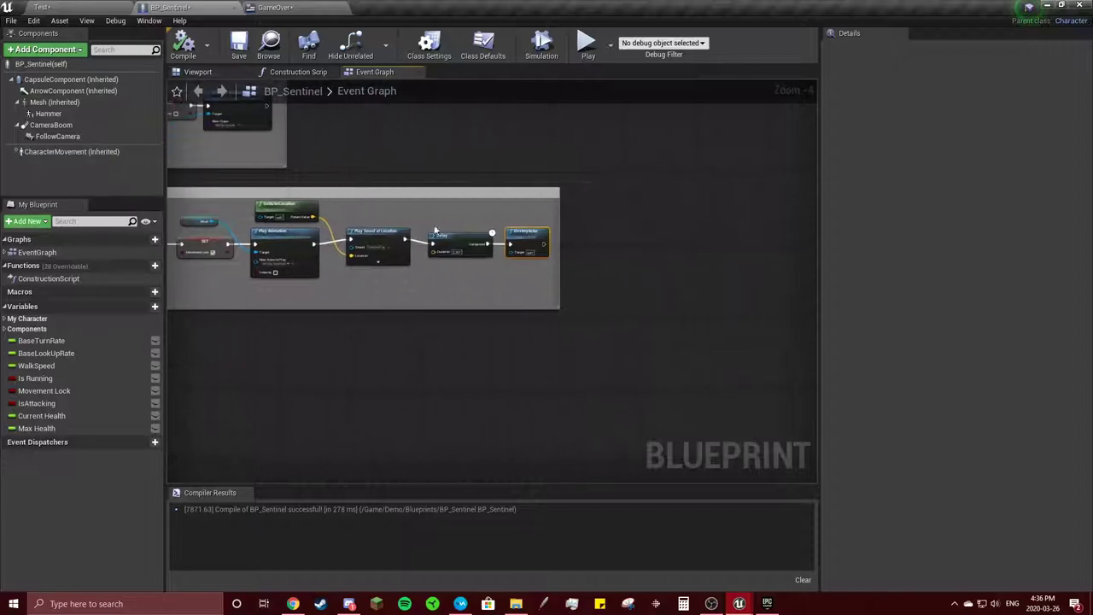
pyautogui.scroll(5, 443, 233)
pyautogui.moveTo(478, 302); pyautogui.dragTo(341, 302, button='right')
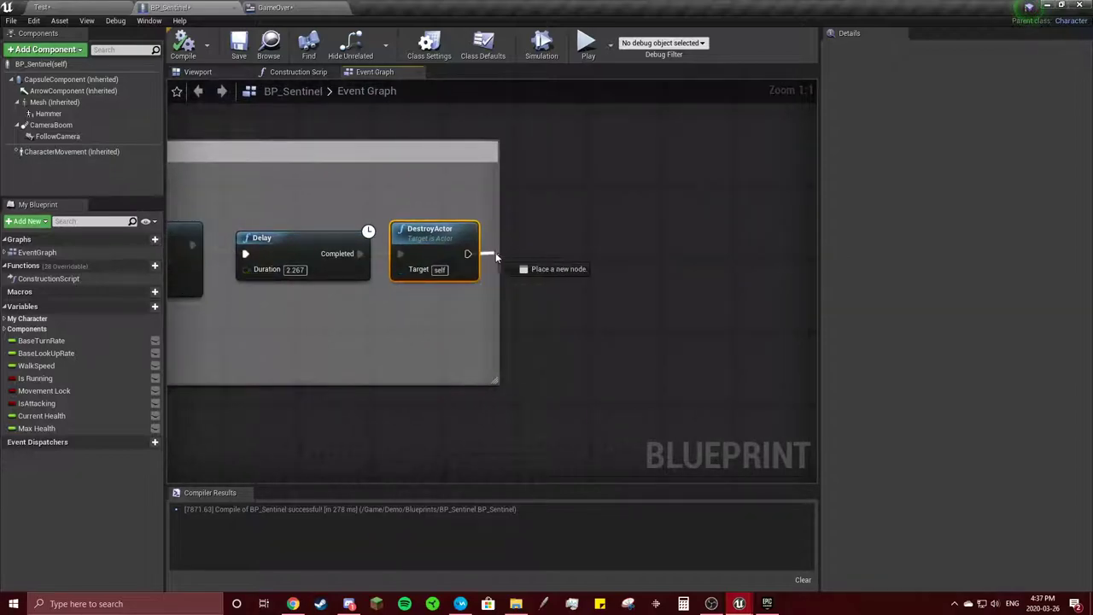
pyautogui.moveTo(504, 253); pyautogui.dragTo(506, 253)
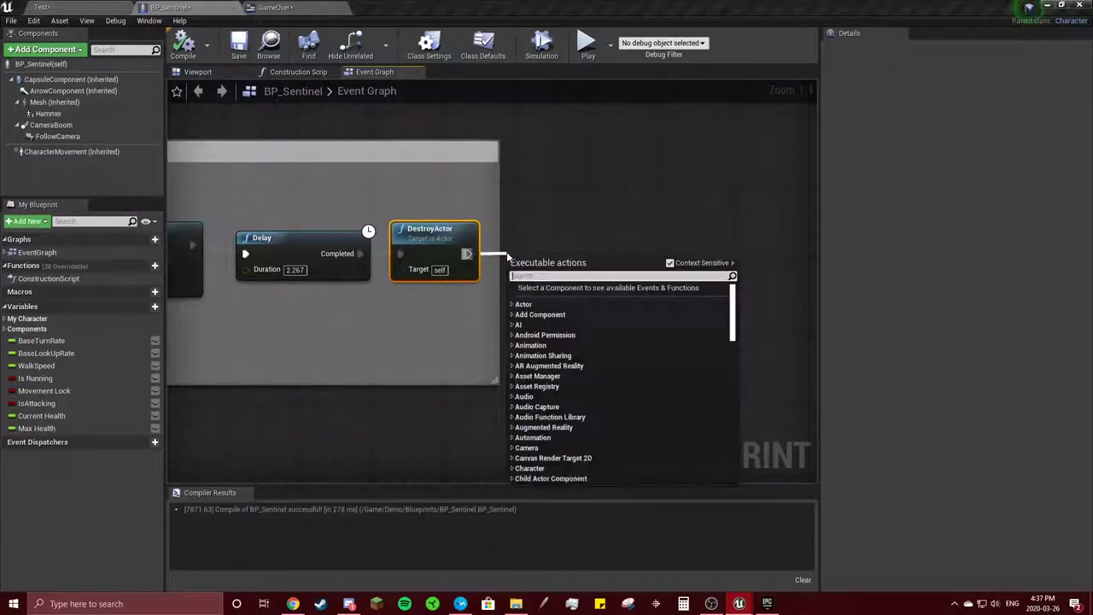
pyautogui.write('plause game')
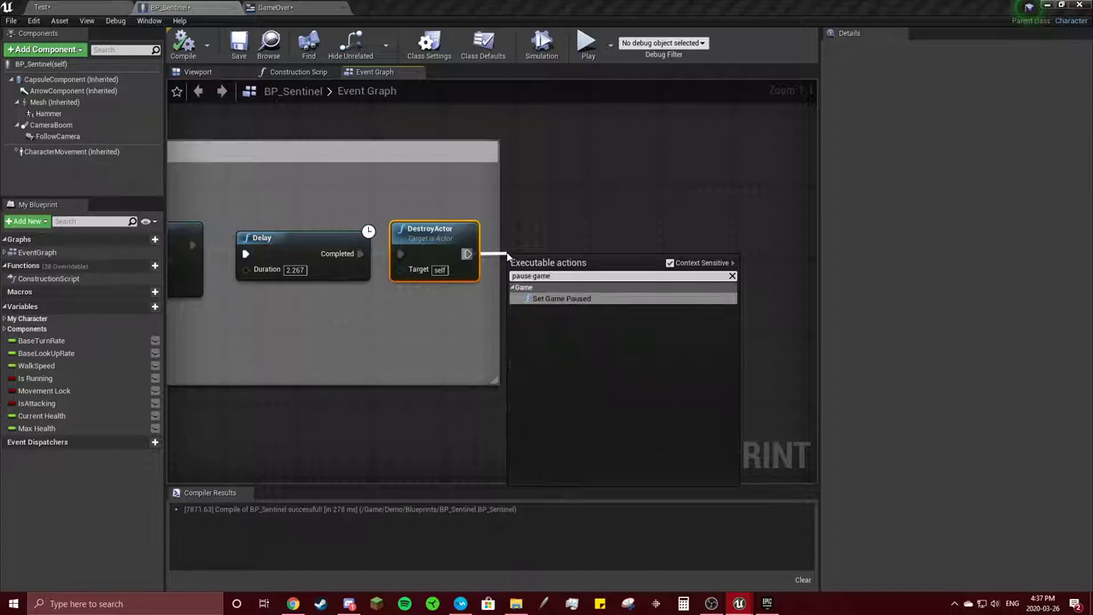
pyautogui.click(560, 298)
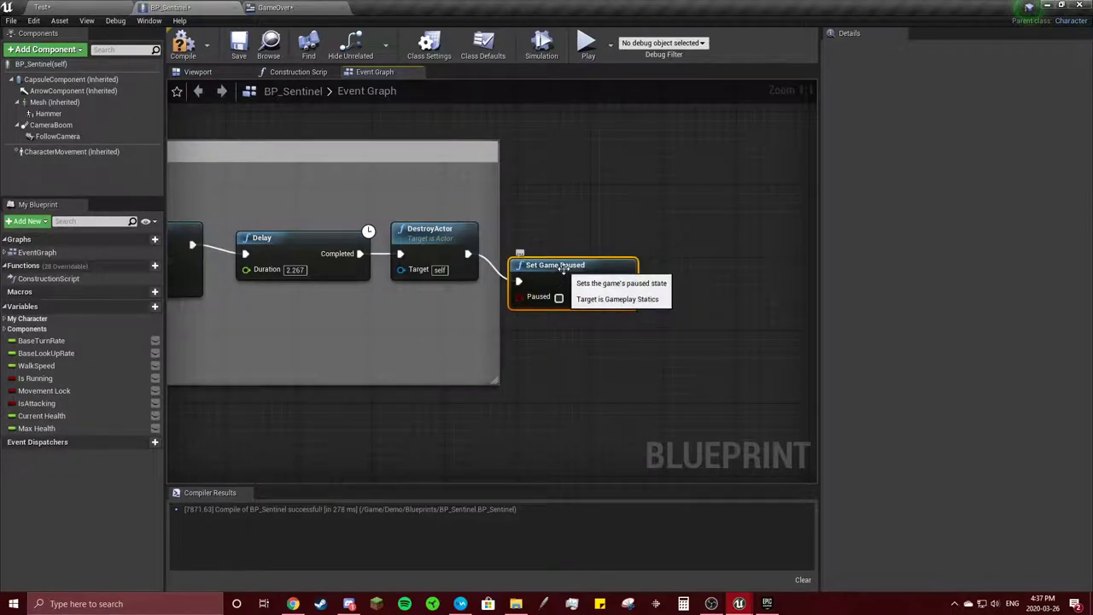
pyautogui.press('Delete')
# Add a custom event below the BeginPlay widget chain and give it a name.
pyautogui.scroll(-1, 441, 312)
pyautogui.scroll(-2, 429, 295)
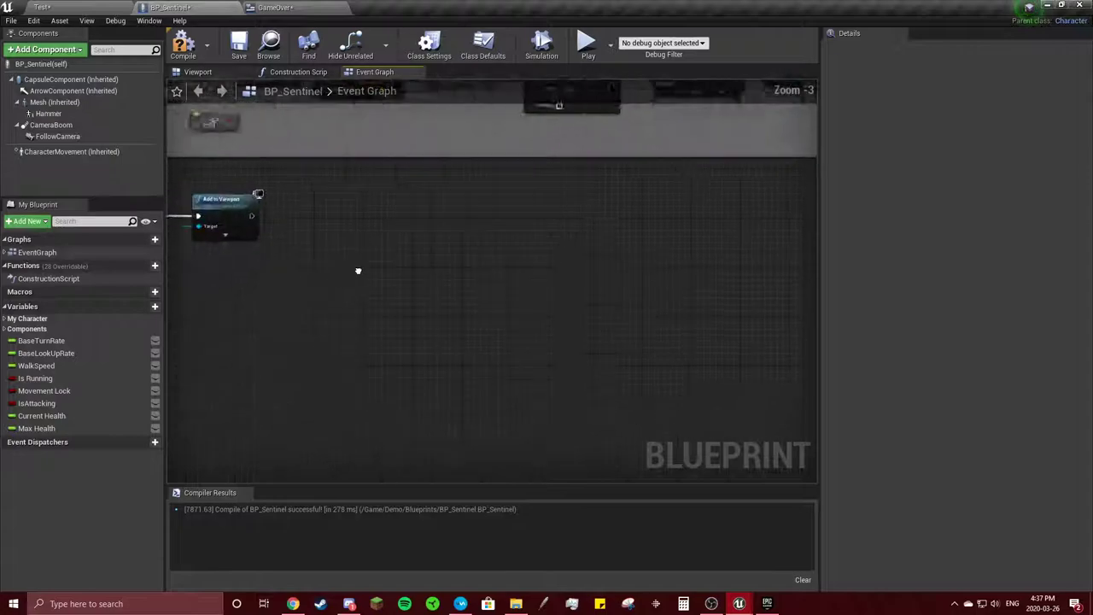
pyautogui.moveTo(374, 266); pyautogui.dragTo(592, 288, button='right')
pyautogui.rightClick(254, 316)
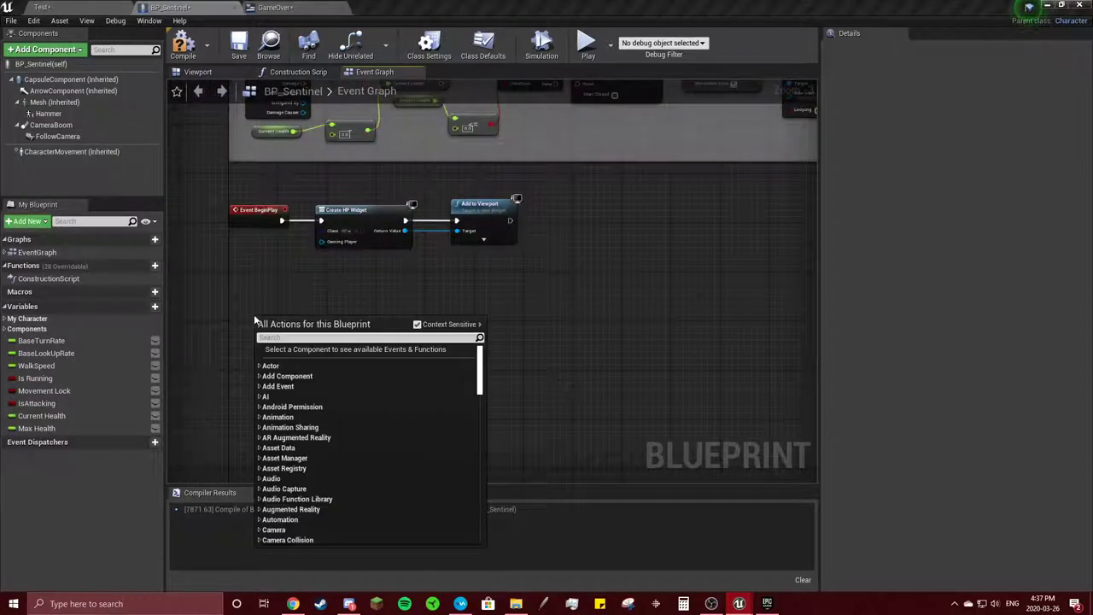
pyautogui.write('custom')
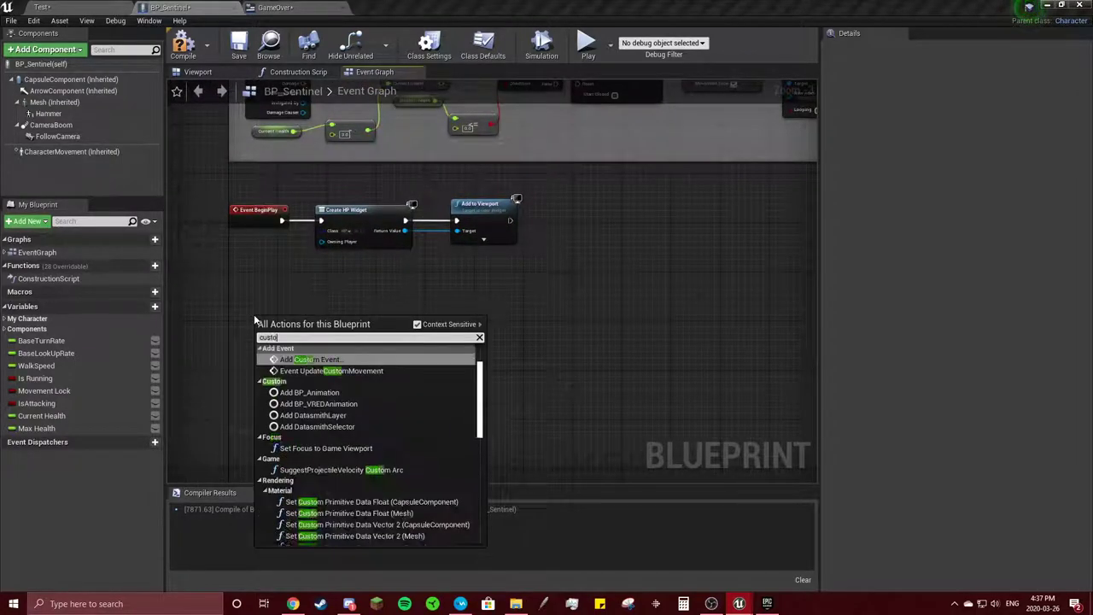
pyautogui.write(' event')
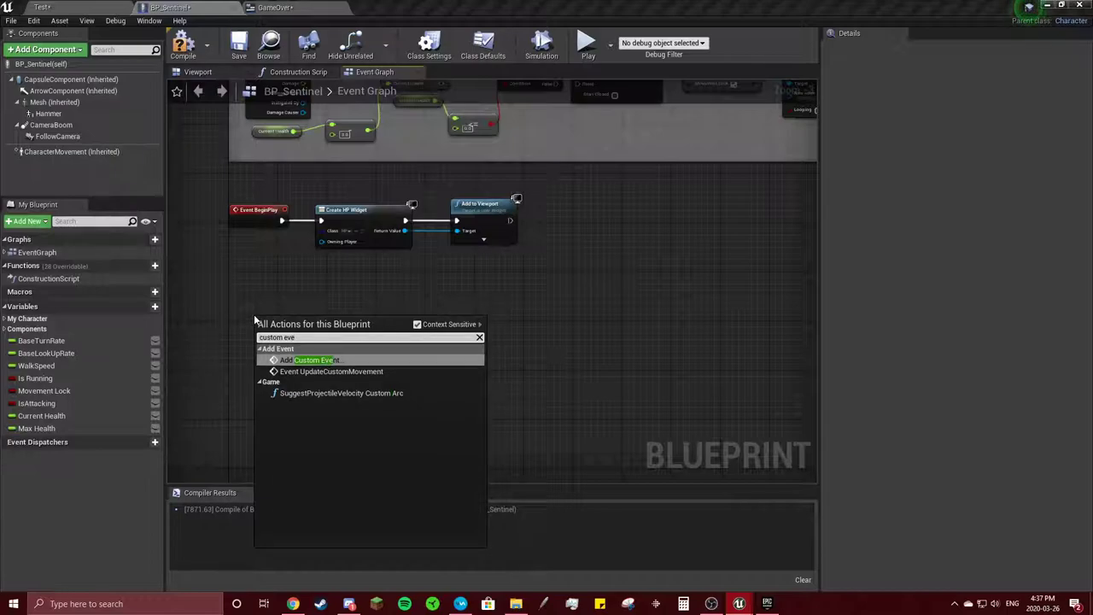
pyautogui.click(302, 359)
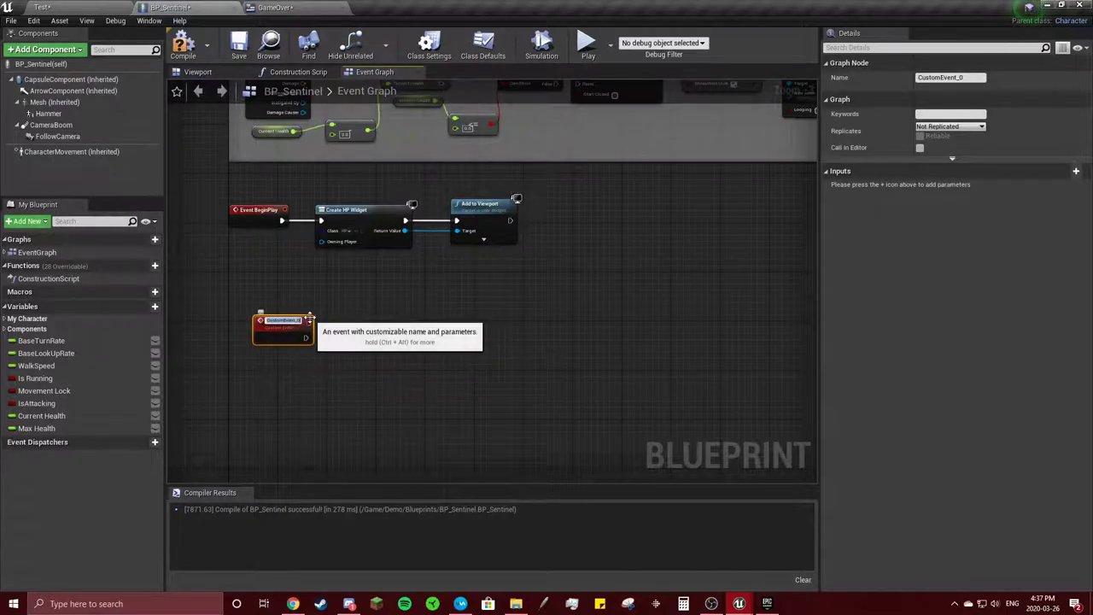
pyautogui.write('Hit')
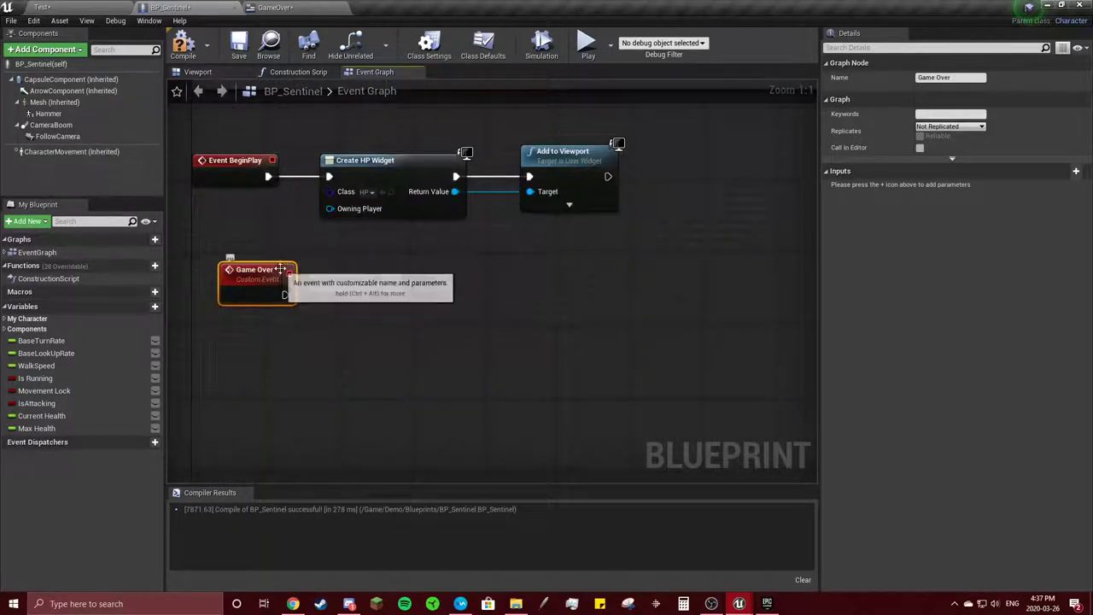
# Add a Create Widget node of class GameOver after the Game Over event.
pyautogui.moveTo(337, 301); pyautogui.dragTo(337, 299)
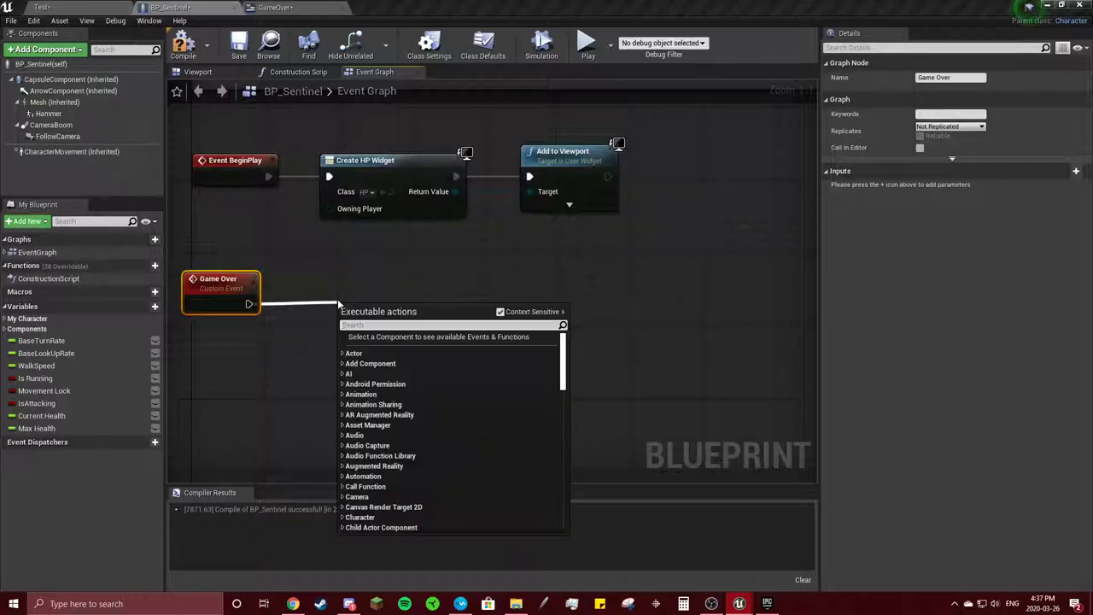
pyautogui.write('add')
pyautogui.press('BackSpace')
pyautogui.press('BackSpace')
pyautogui.press('BackSpace')
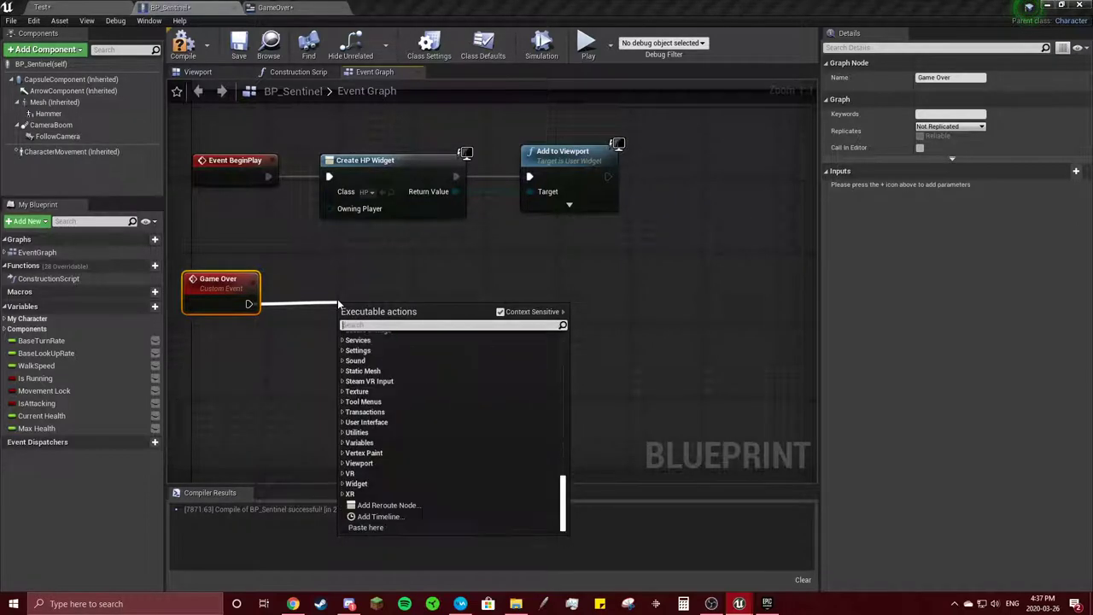
pyautogui.write('create wid')
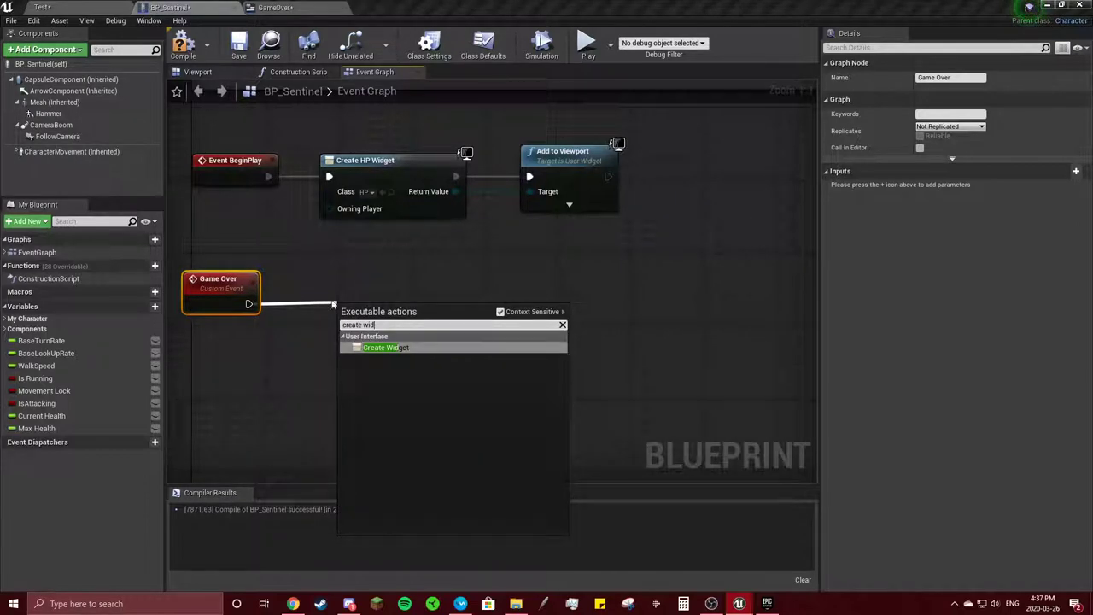
pyautogui.write('g')
pyautogui.press('Return')
pyautogui.click(365, 319)
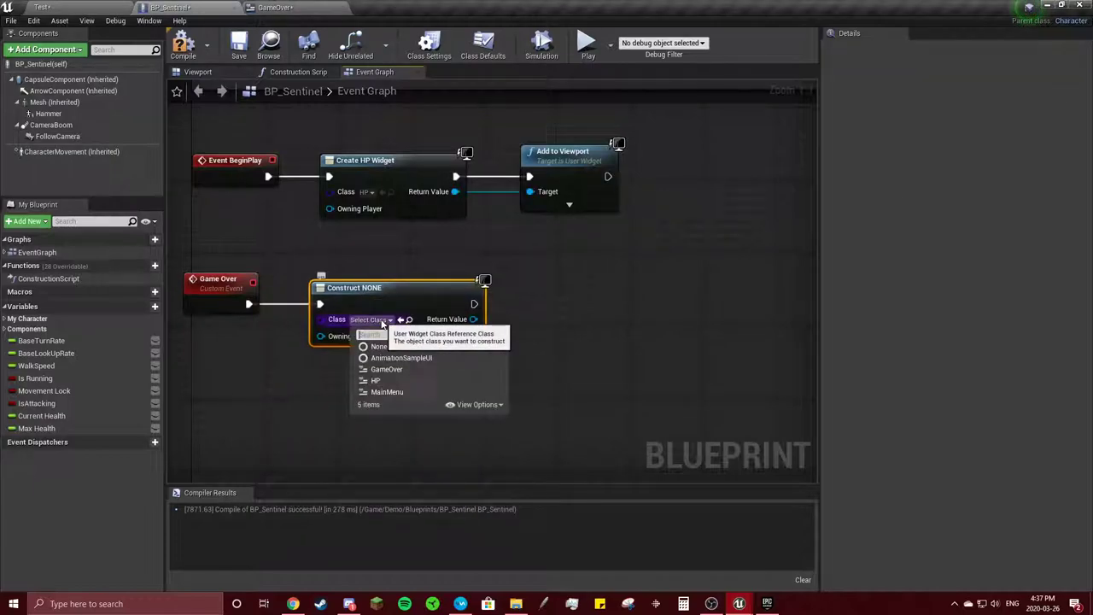
pyautogui.click(406, 368)
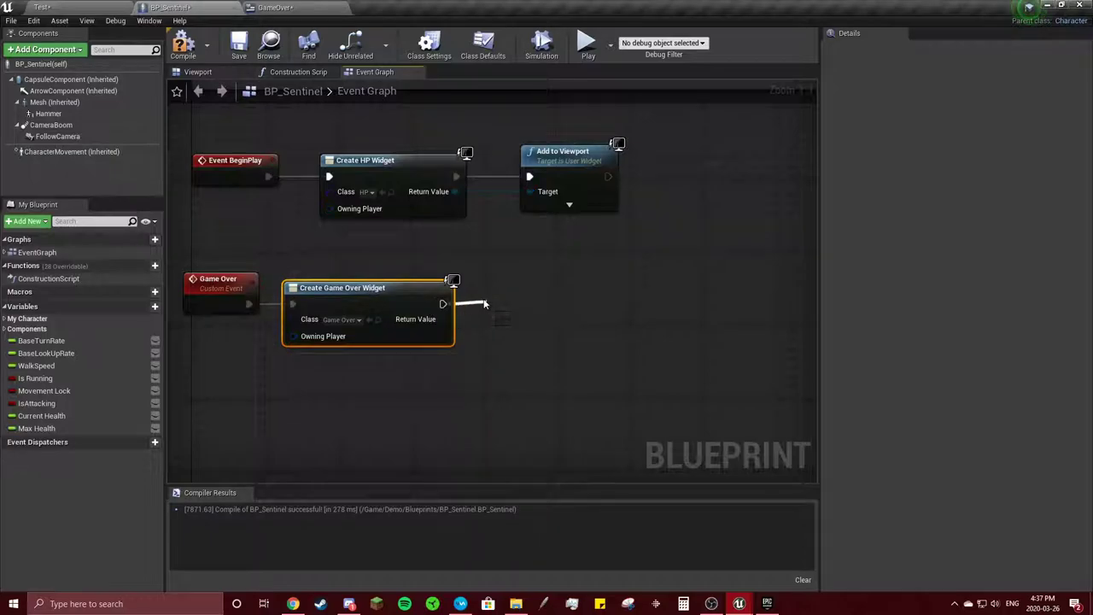
# Add an Add to Viewport node targeting the new widget's Return Value.
pyautogui.moveTo(442, 304); pyautogui.dragTo(484, 303)
pyautogui.write('add to viewpor')
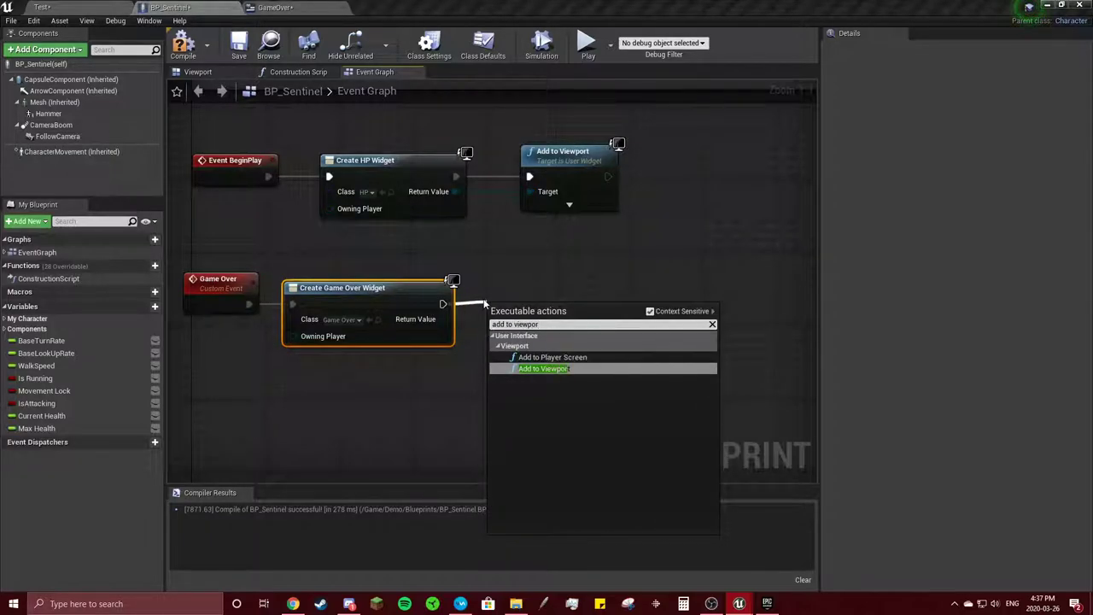
pyautogui.press('Return')
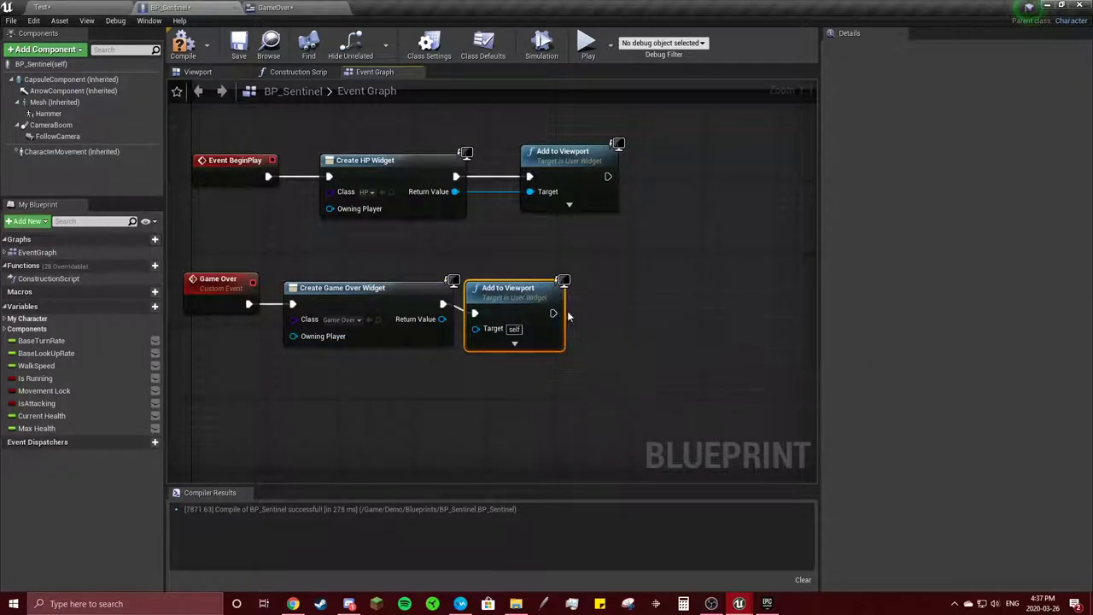
pyautogui.click(452, 319)
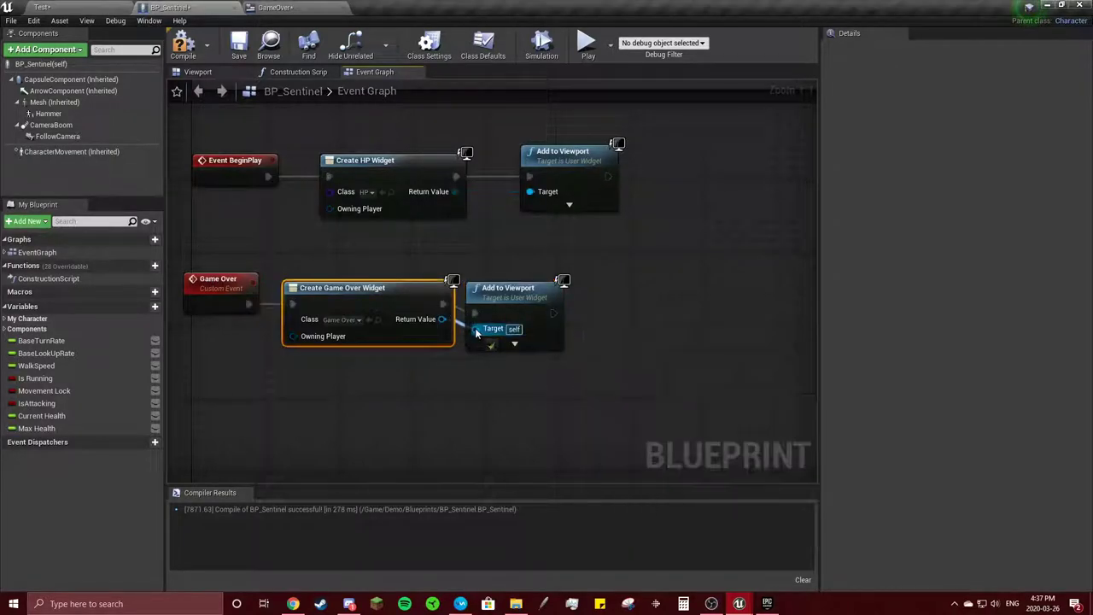
pyautogui.moveTo(477, 333); pyautogui.dragTo(476, 330)
pyautogui.moveTo(552, 315)
pyautogui.mouseDown()
pyautogui.moveTo(550, 306)
pyautogui.moveTo(591, 307)
pyautogui.mouseUp()
# Add a Set Game Paused node after Add to Viewport.
pyautogui.write('pause game')
pyautogui.click(671, 350)
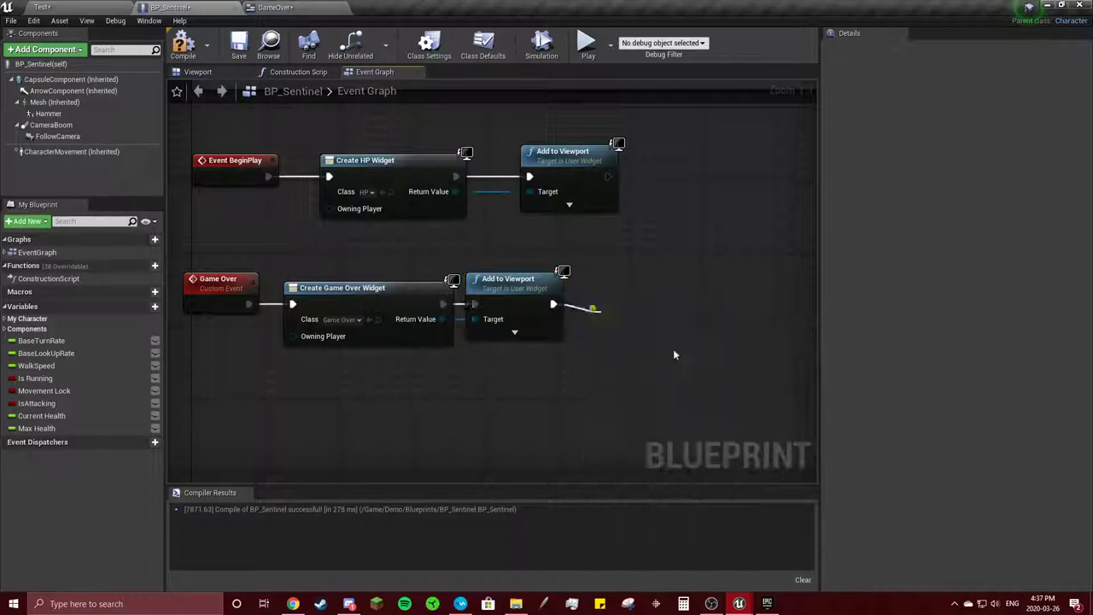
pyautogui.moveTo(683, 288); pyautogui.dragTo(508, 286, button='right')
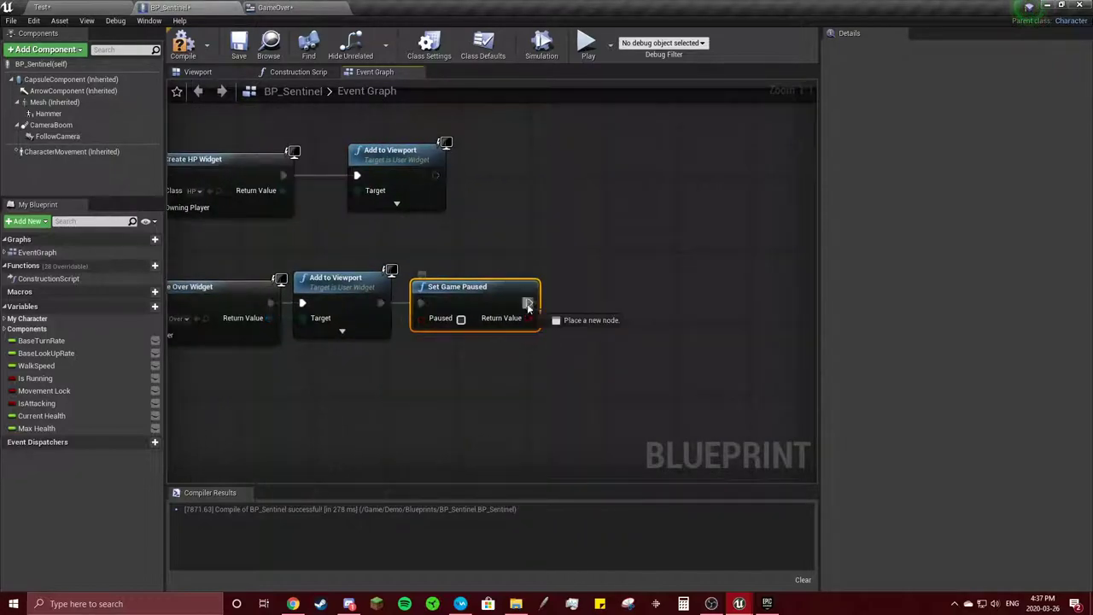
pyautogui.moveTo(529, 304); pyautogui.dragTo(581, 303)
pyautogui.click(742, 313)
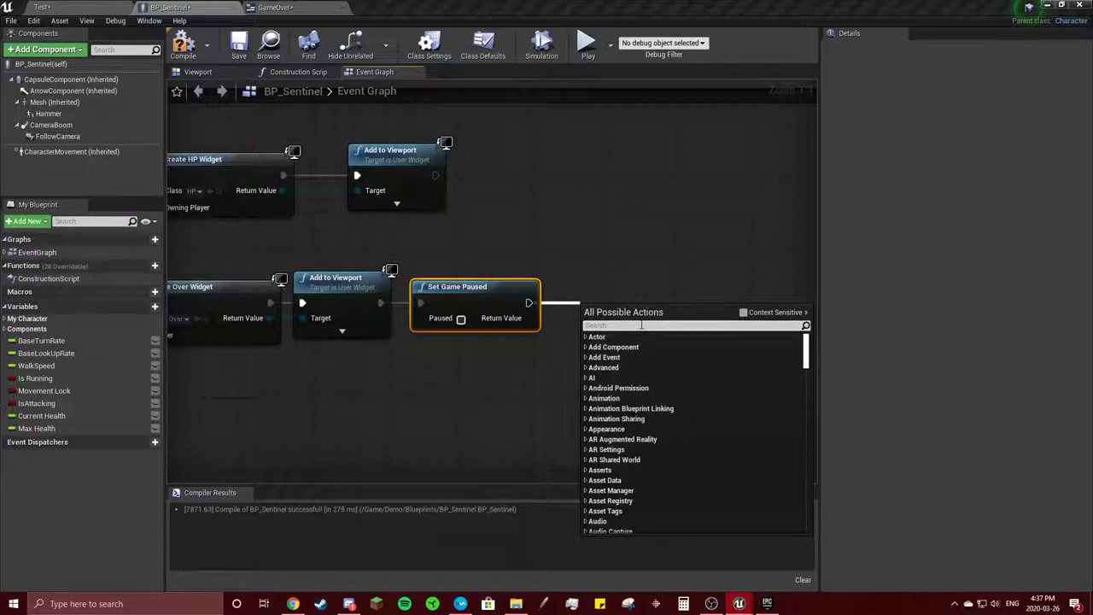
# Add a Set Show Mouse Cursor node, ticked true, after Set Game Paused.
pyautogui.write('show mouse')
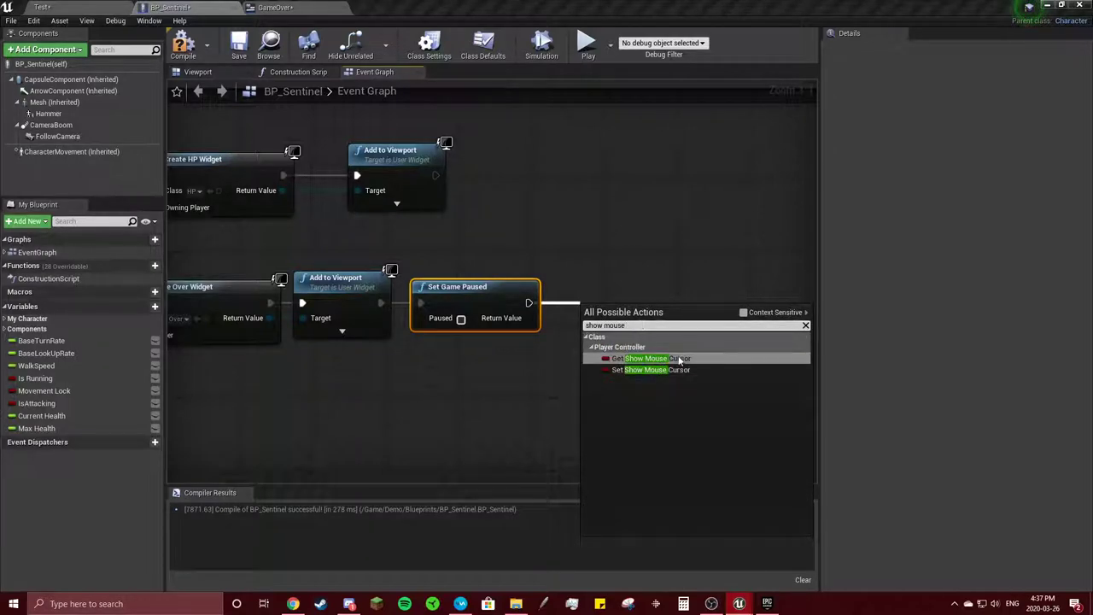
pyautogui.click(674, 369)
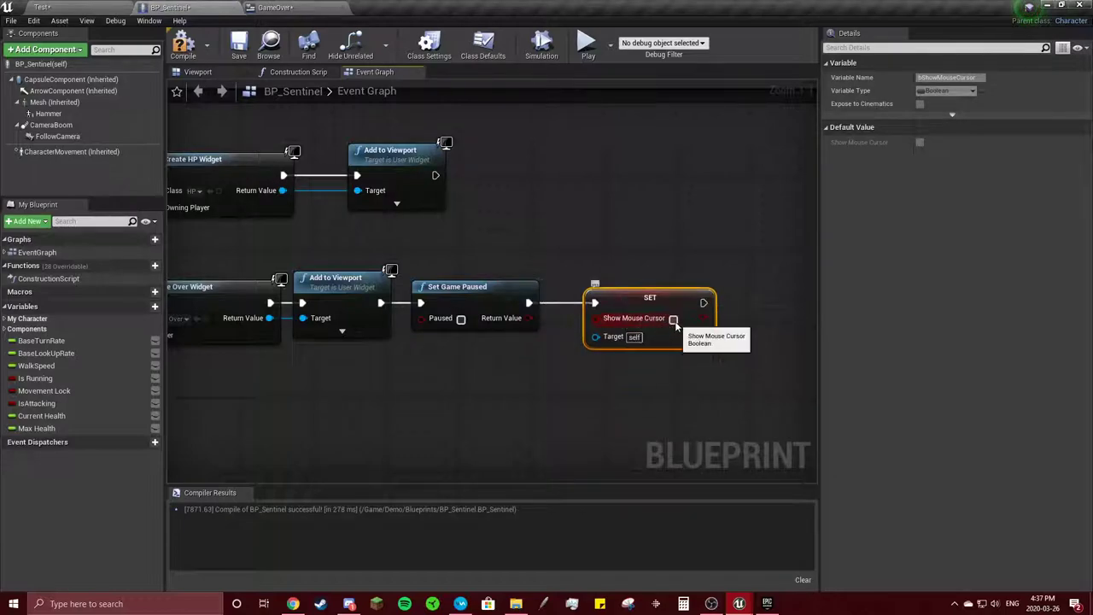
pyautogui.click(674, 319)
pyautogui.moveTo(648, 298); pyautogui.dragTo(622, 290)
pyautogui.click(644, 261)
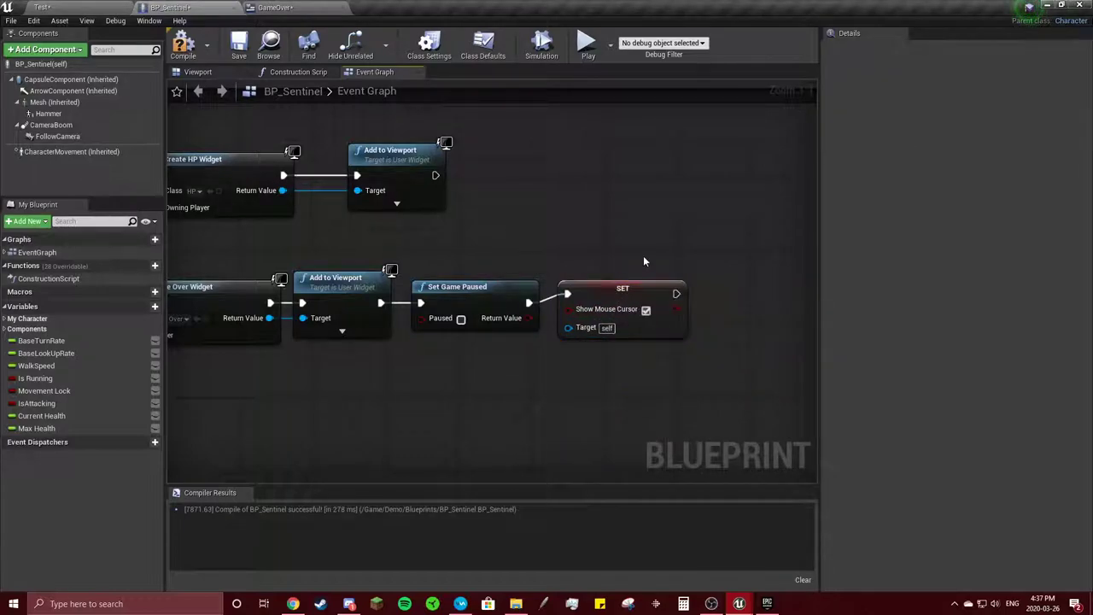
pyautogui.moveTo(645, 261); pyautogui.dragTo(561, 254, button='right')
pyautogui.click(183, 45)
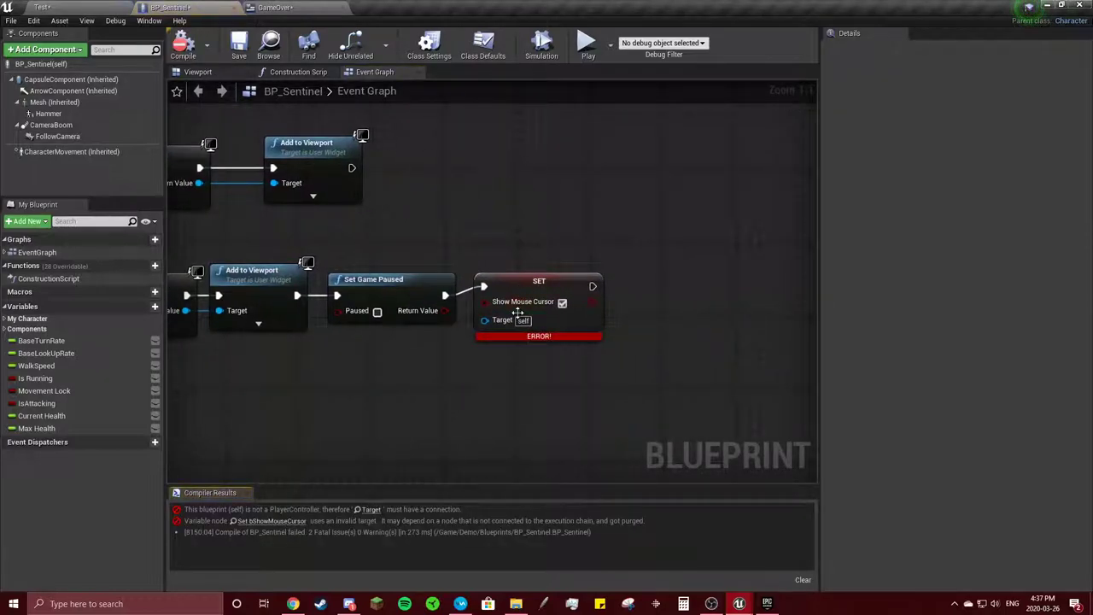
# Feed Get Player Controller into the Show Mouse Cursor node's Target and recompile BP_Sentinel.
pyautogui.moveTo(497, 324); pyautogui.dragTo(428, 337)
pyautogui.write('get player contr')
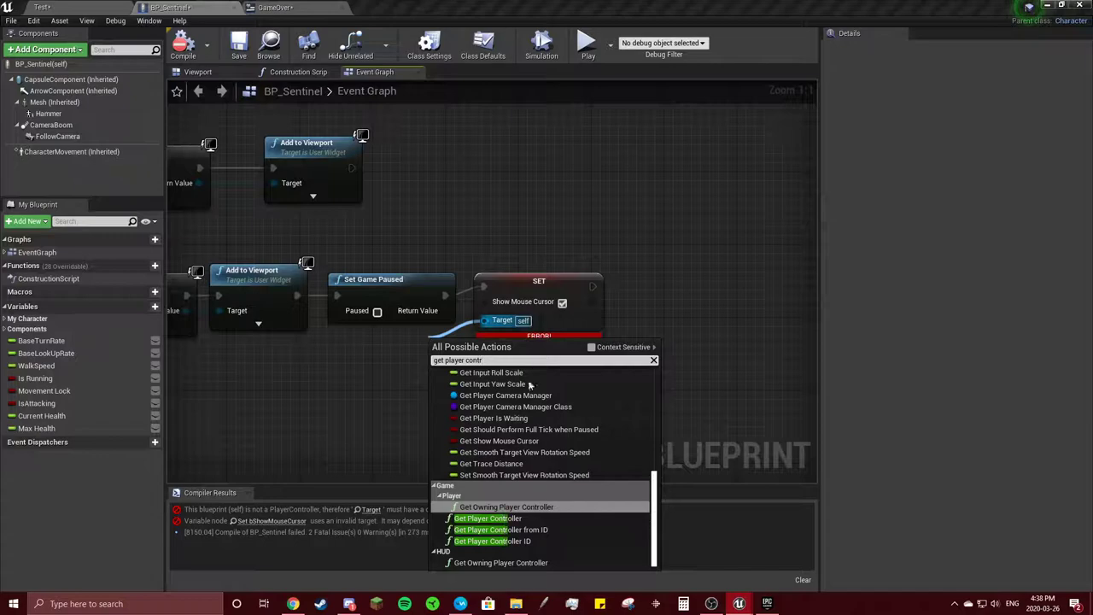
pyautogui.click(488, 519)
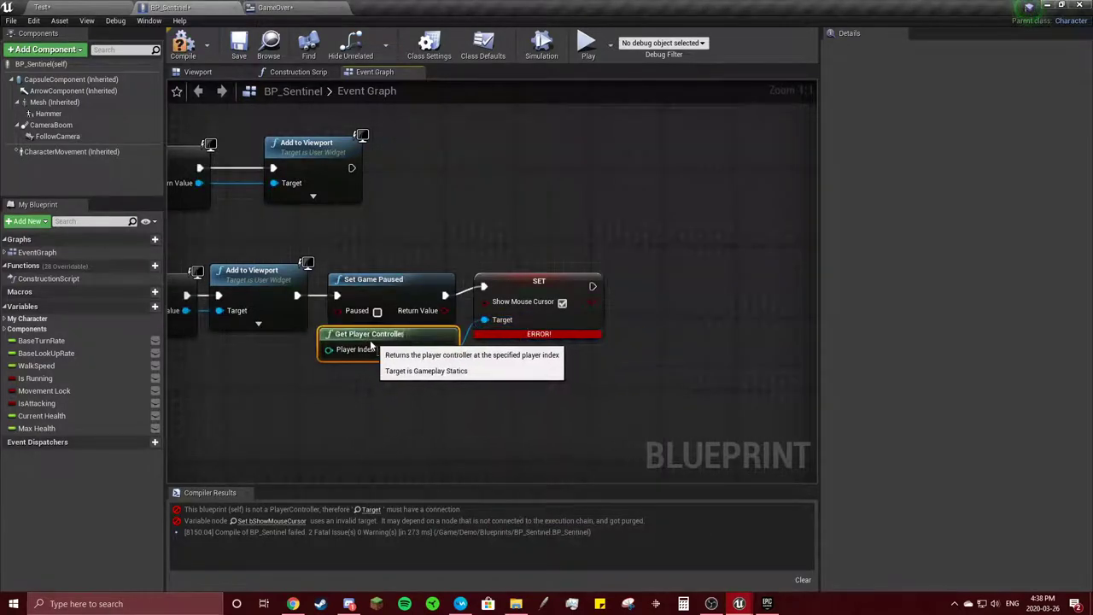
pyautogui.moveTo(370, 344); pyautogui.dragTo(361, 353)
pyautogui.click(182, 43)
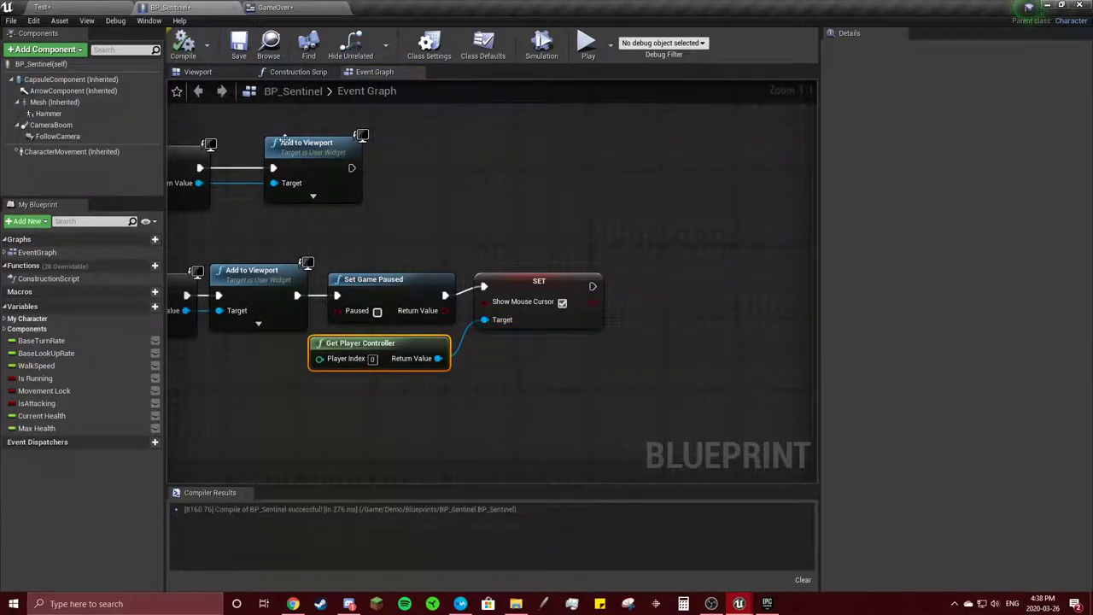
# In BP_Sentinel's death sequence, call Game Over right after DestroyActor.
pyautogui.click(120, 7)
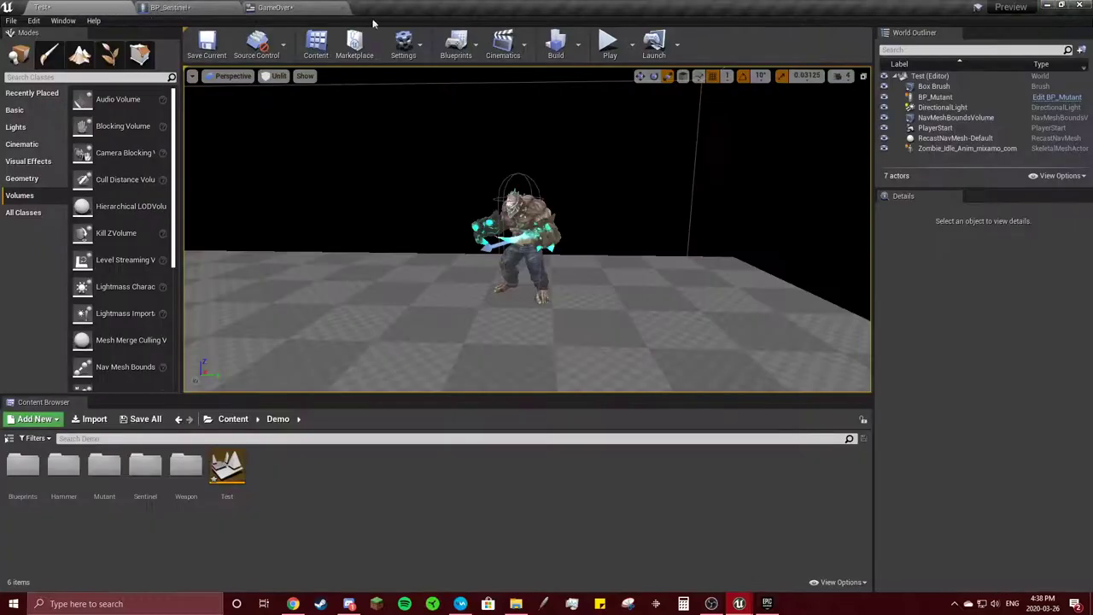
pyautogui.click(205, 6)
pyautogui.scroll(-3, 509, 199)
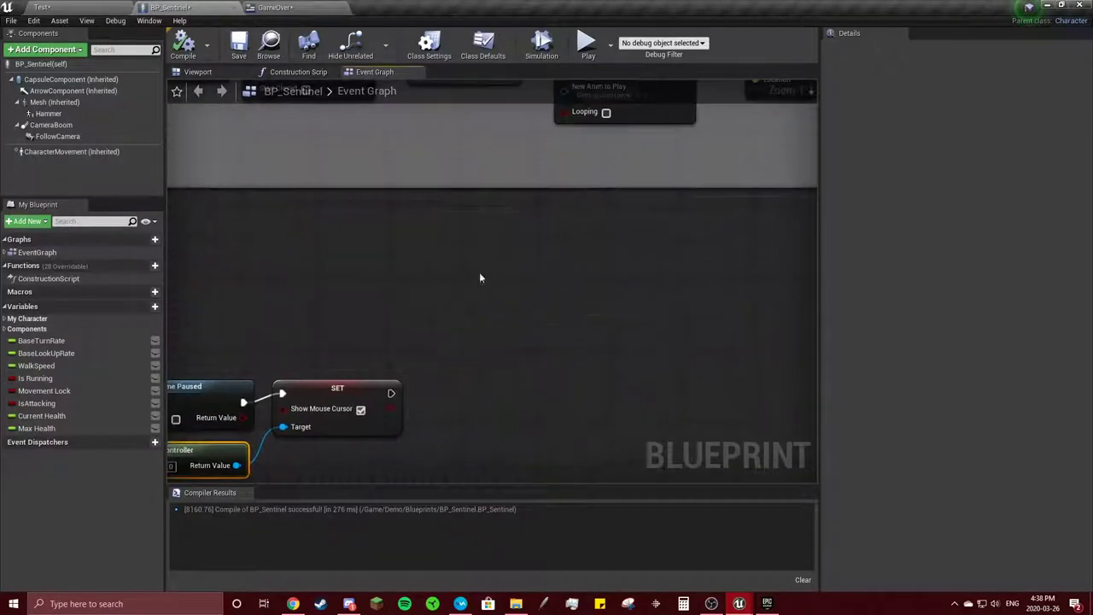
pyautogui.moveTo(495, 257); pyautogui.dragTo(219, 332, button='right')
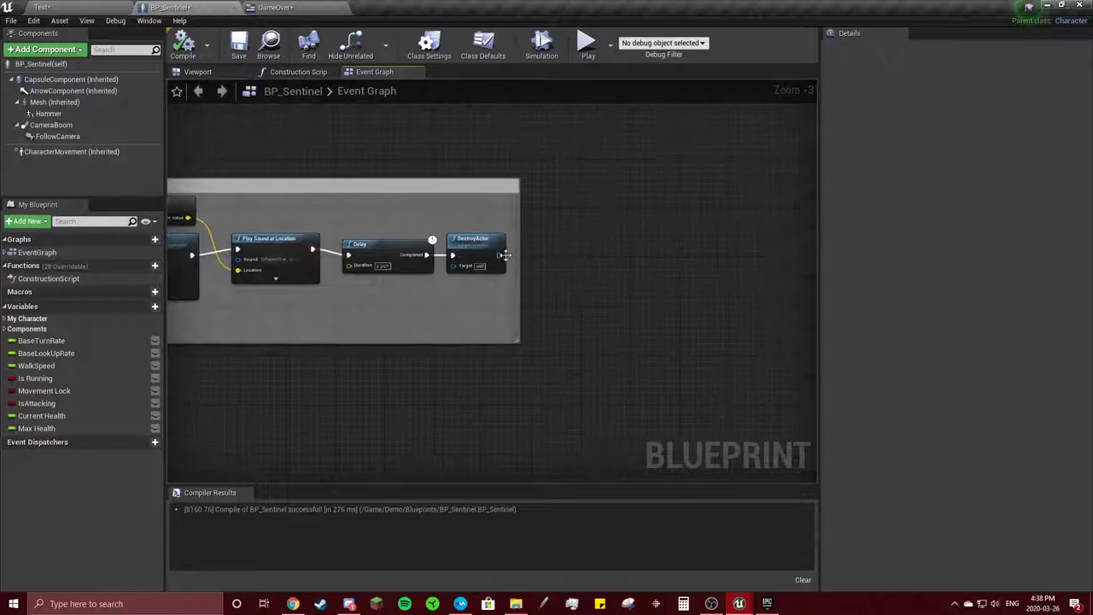
pyautogui.moveTo(529, 258); pyautogui.dragTo(531, 249)
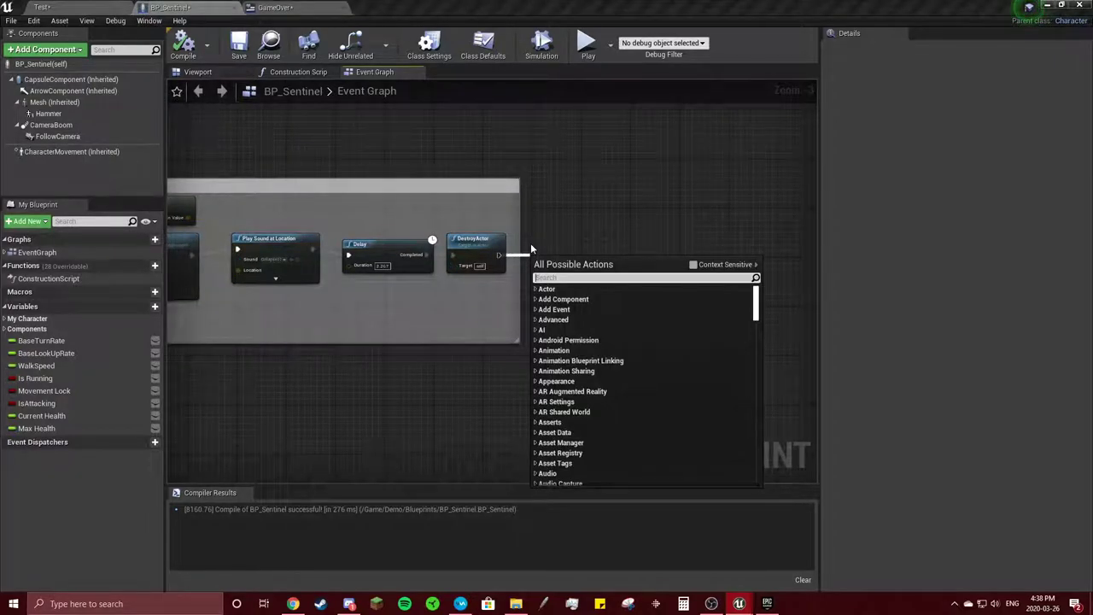
pyautogui.write('death')
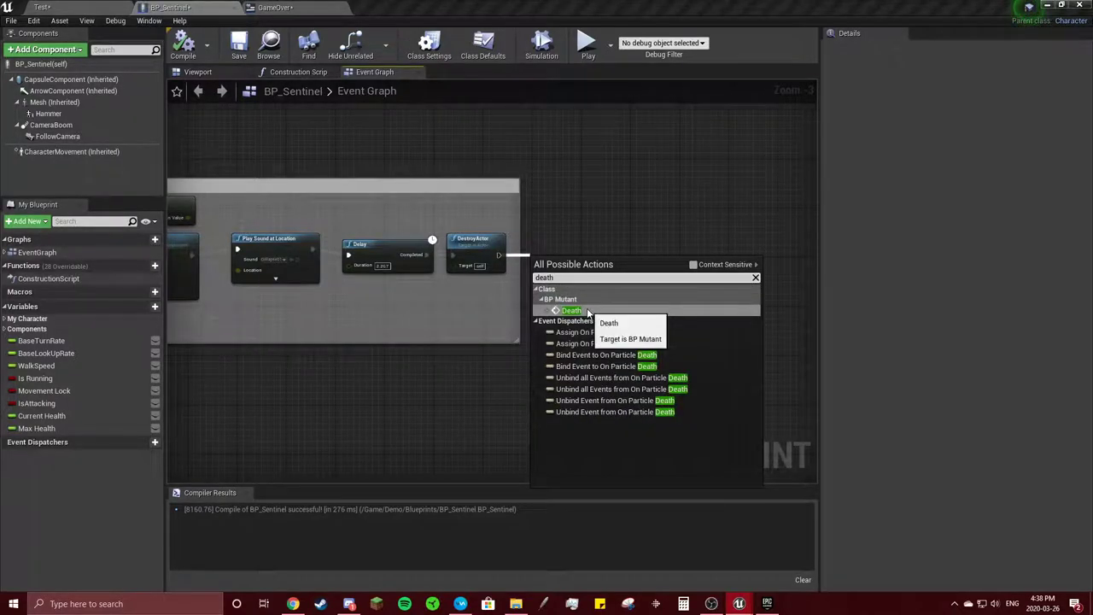
pyautogui.moveTo(587, 242); pyautogui.dragTo(751, 77, button='right')
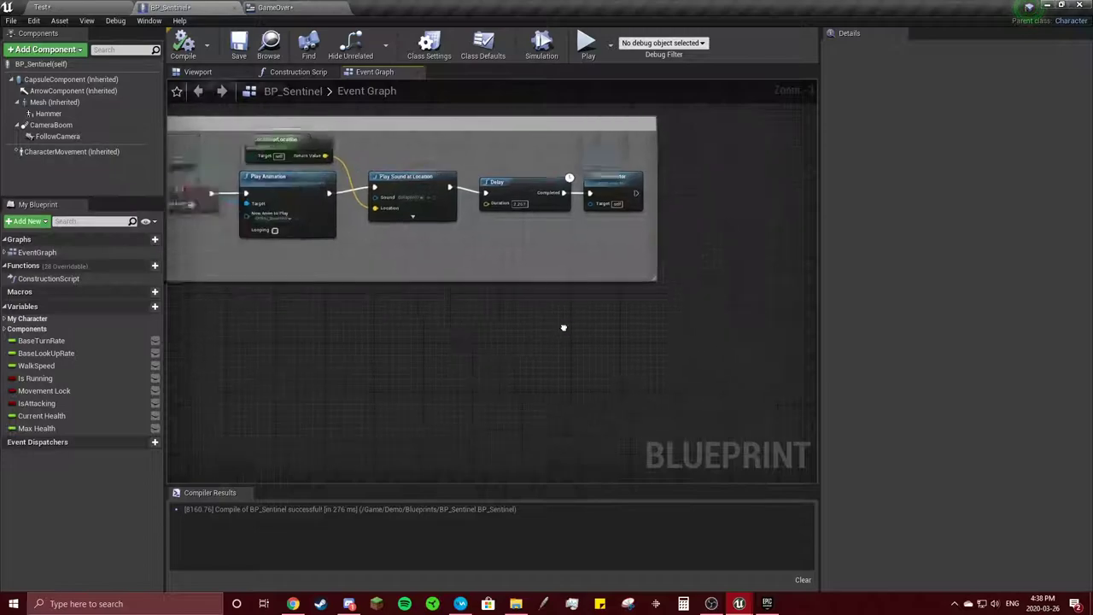
pyautogui.moveTo(558, 293); pyautogui.dragTo(719, 204, button='right')
pyautogui.moveTo(711, 222); pyautogui.dragTo(711, 222)
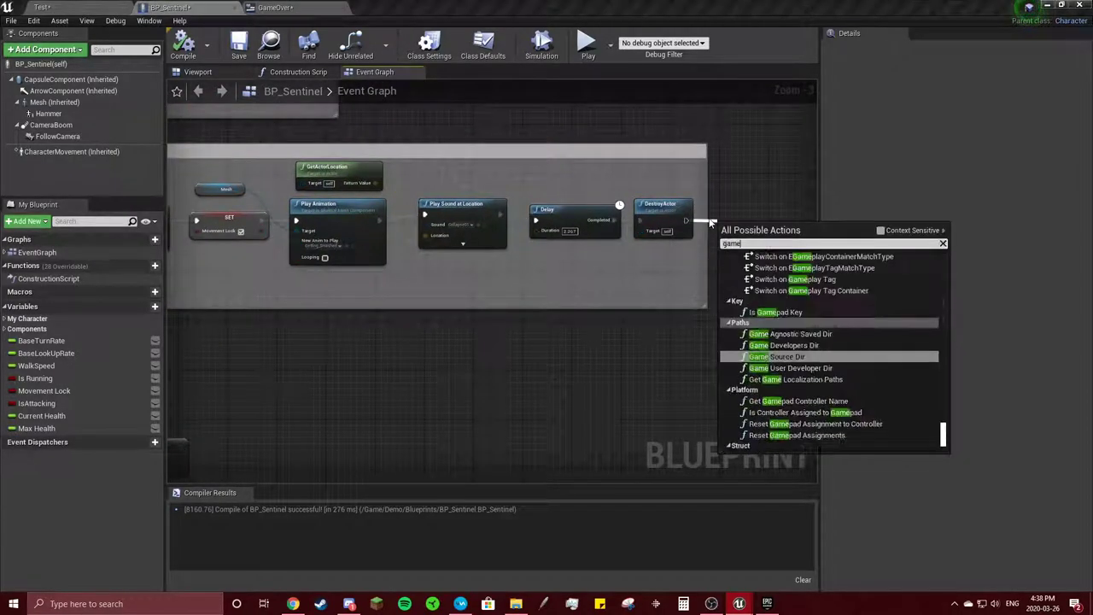
pyautogui.write('game over')
pyautogui.click(767, 267)
pyautogui.moveTo(762, 208); pyautogui.dragTo(698, 254, button='right')
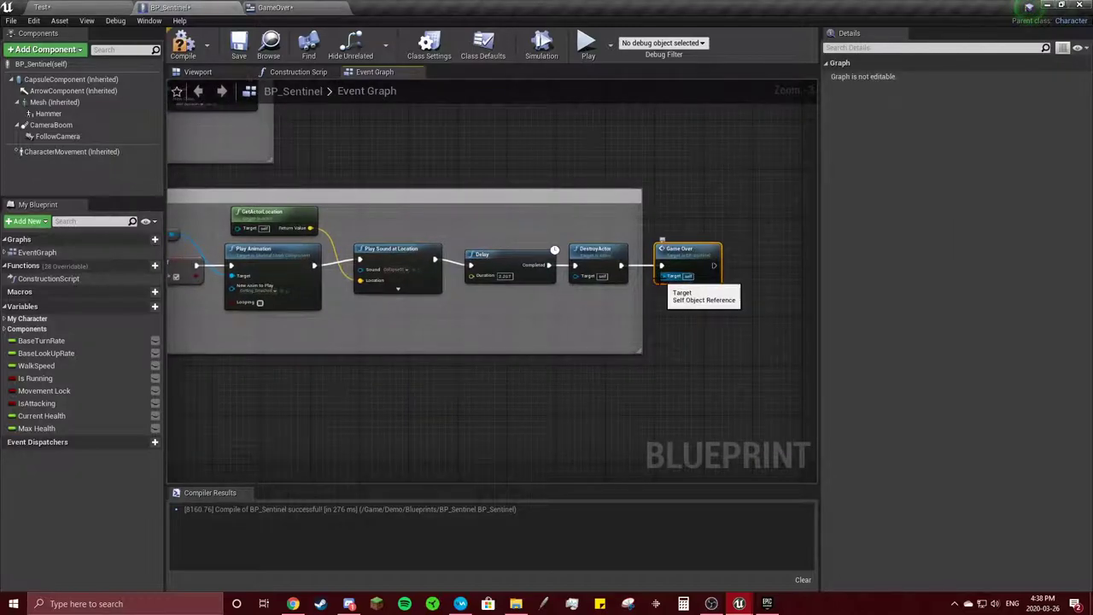
# Play-test the Test level: die to reach Game Over, Retry, then stop and look around.
pyautogui.click(111, 7)
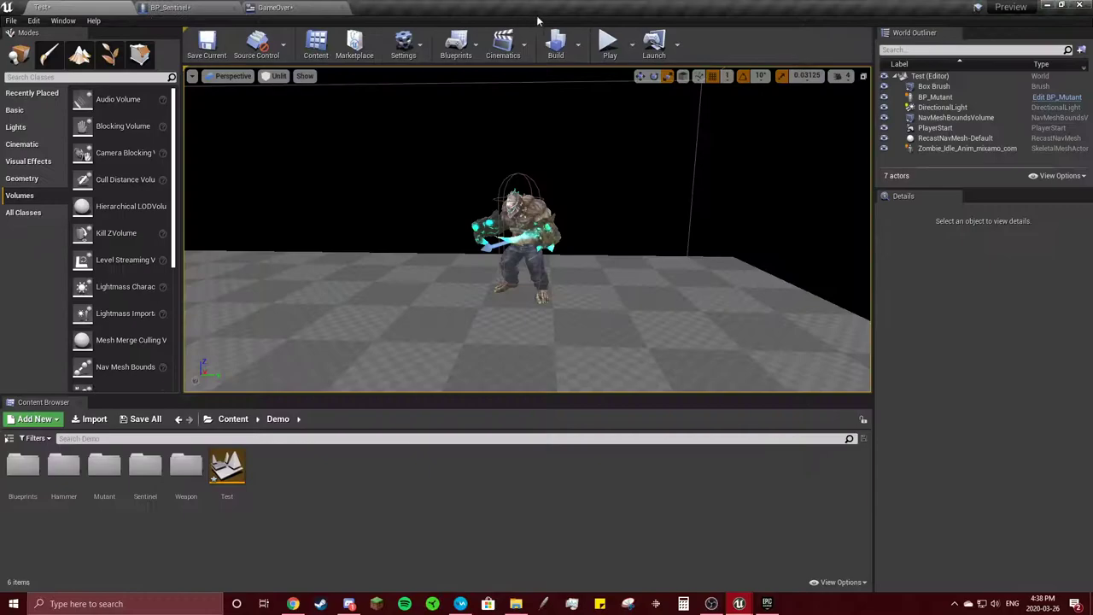
pyautogui.click(607, 45)
pyautogui.click(550, 163)
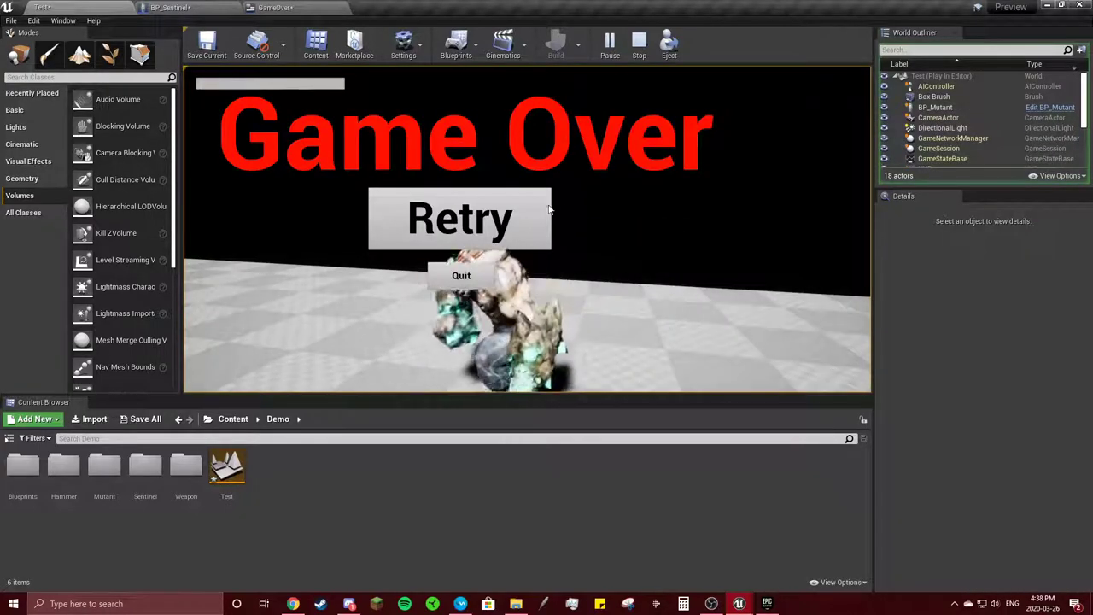
pyautogui.click(513, 220)
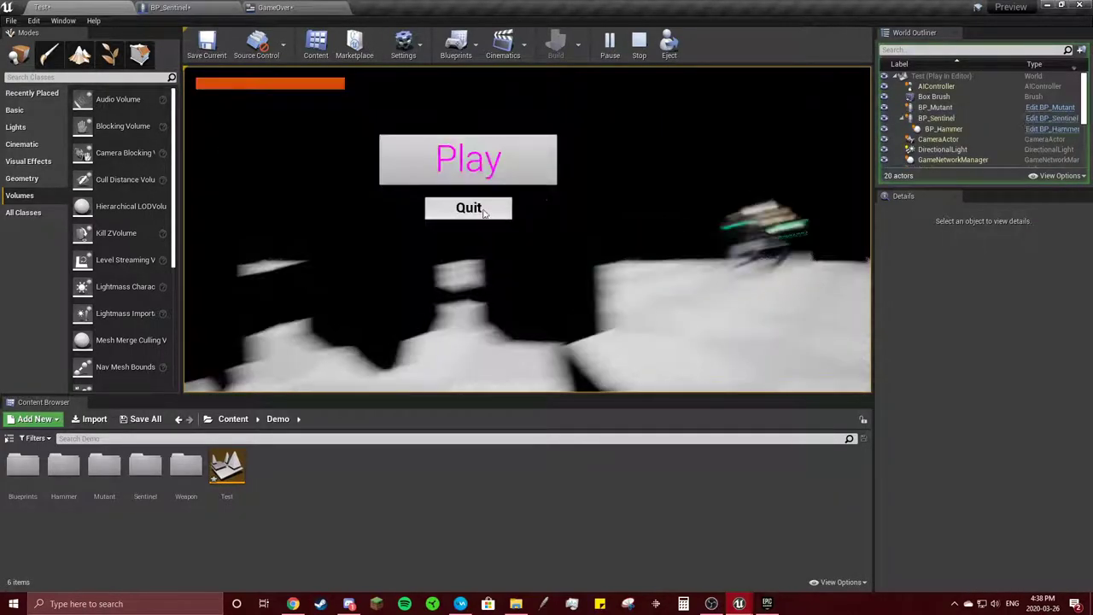
pyautogui.click(468, 160)
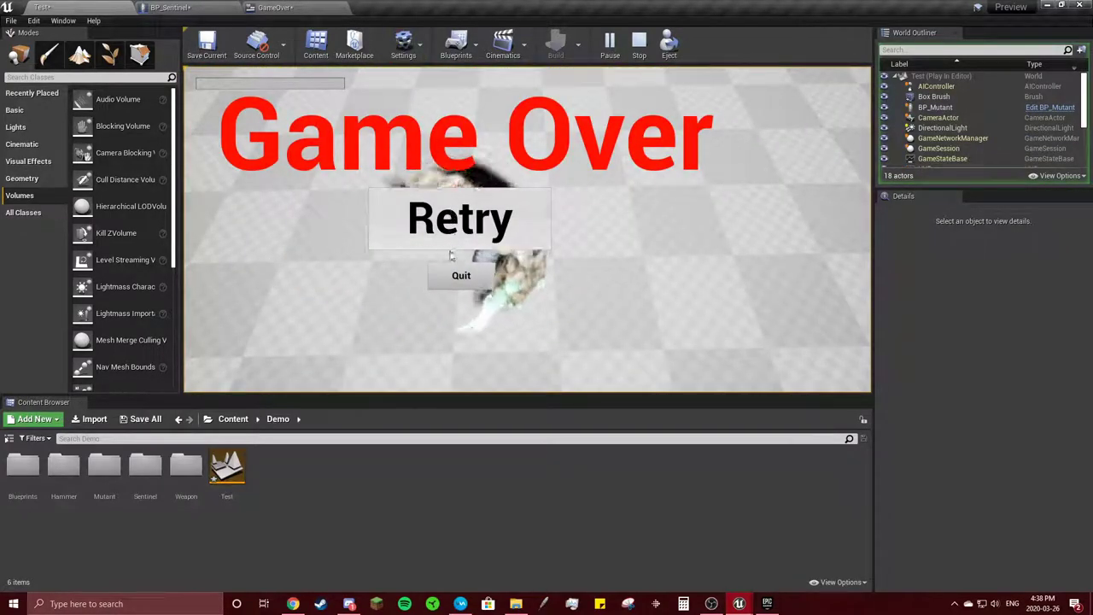
pyautogui.click(448, 272)
pyautogui.moveTo(543, 220); pyautogui.dragTo(189, 115, button='right')
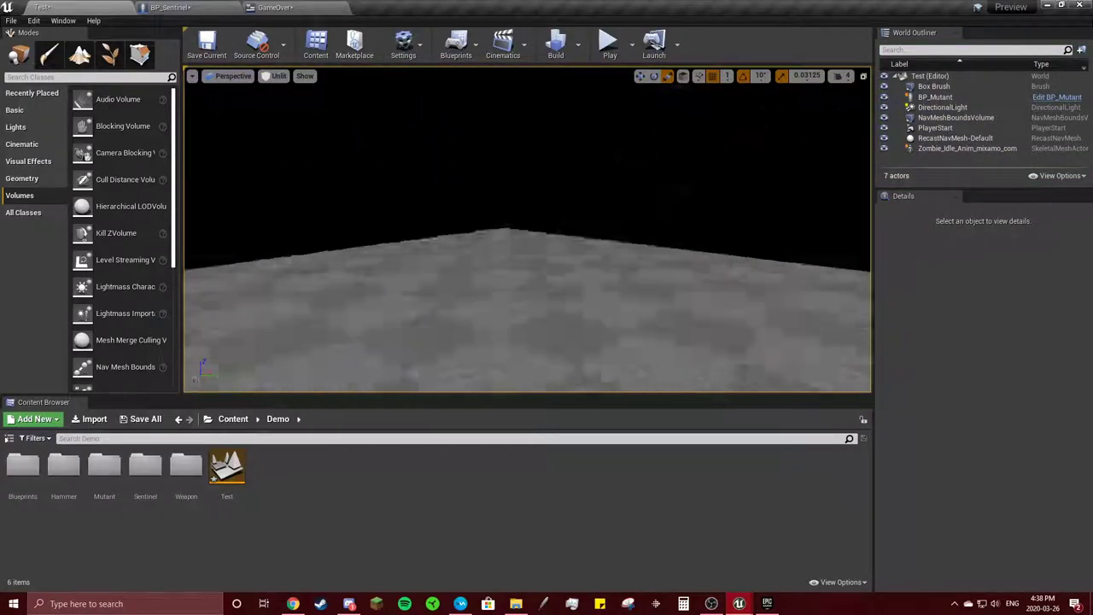
pyautogui.moveTo(586, 205); pyautogui.dragTo(586, 205, button='right')
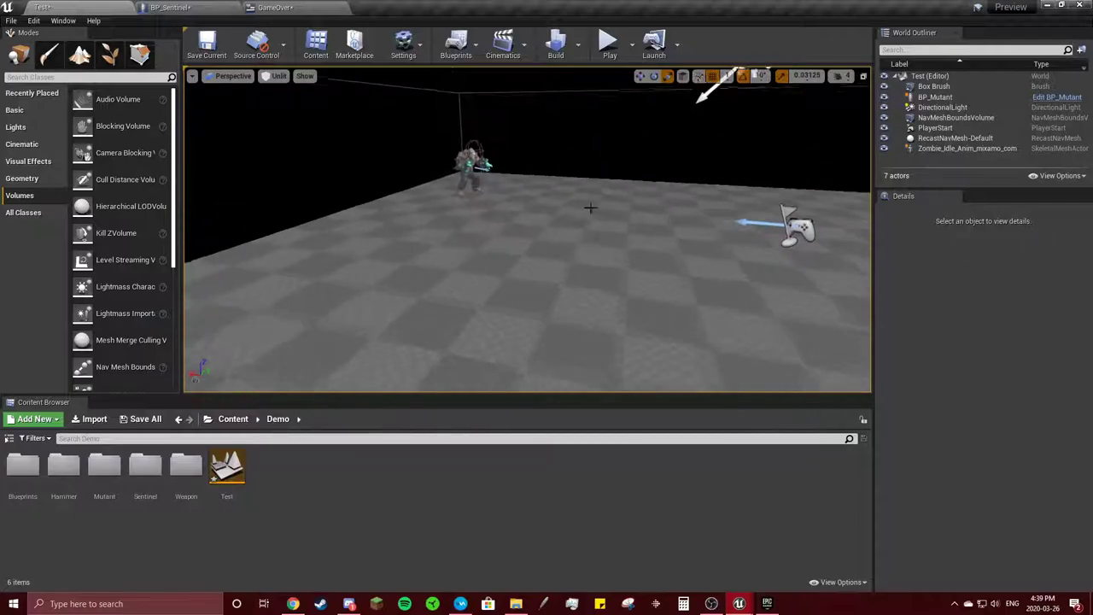
# Play-test the Experiment_Guy project's Game Over and Restart flow, then return to the Test project.
pyautogui.click(729, 603)
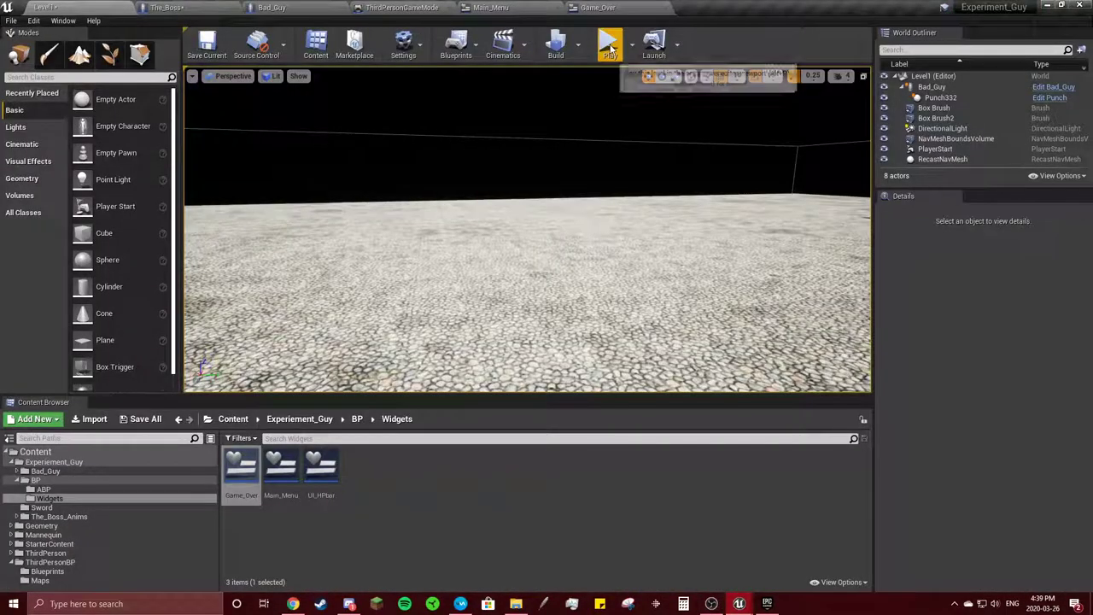
pyautogui.click(610, 42)
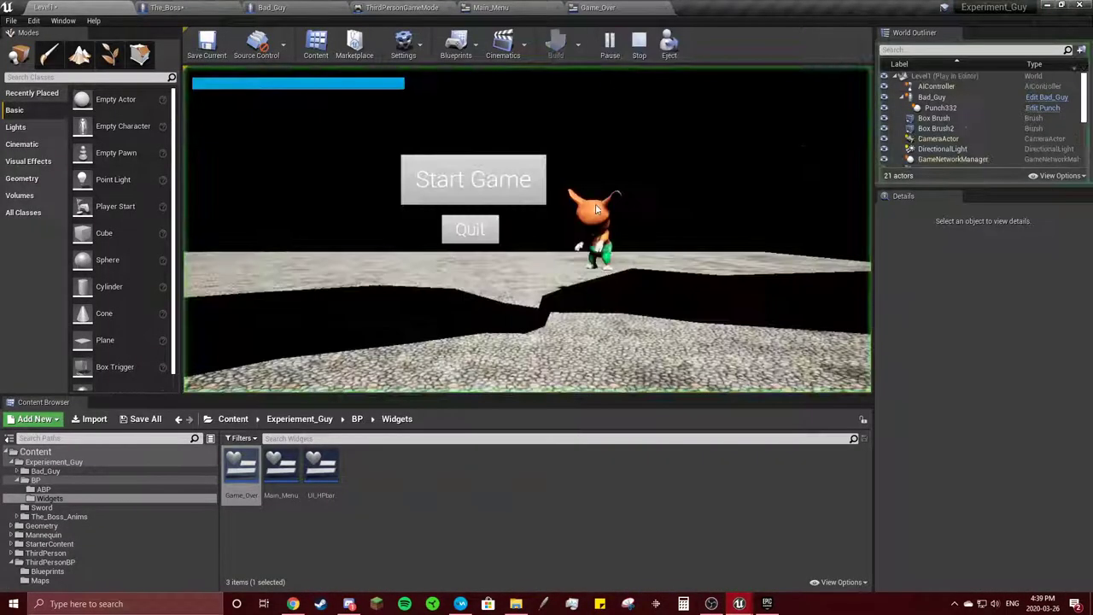
pyautogui.click(473, 180)
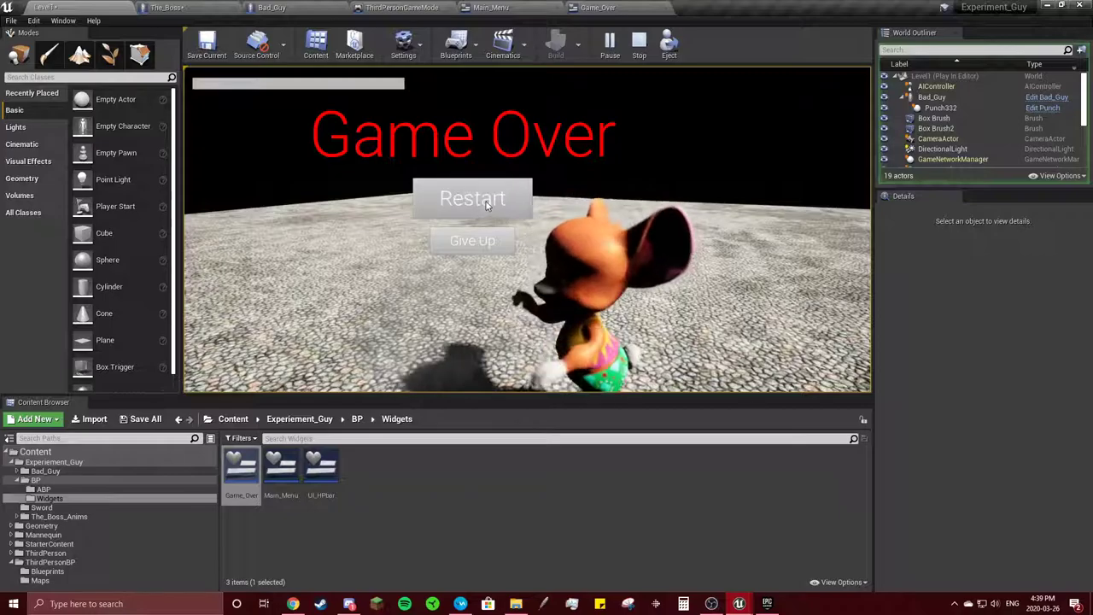
pyautogui.click(484, 203)
pyautogui.click(492, 196)
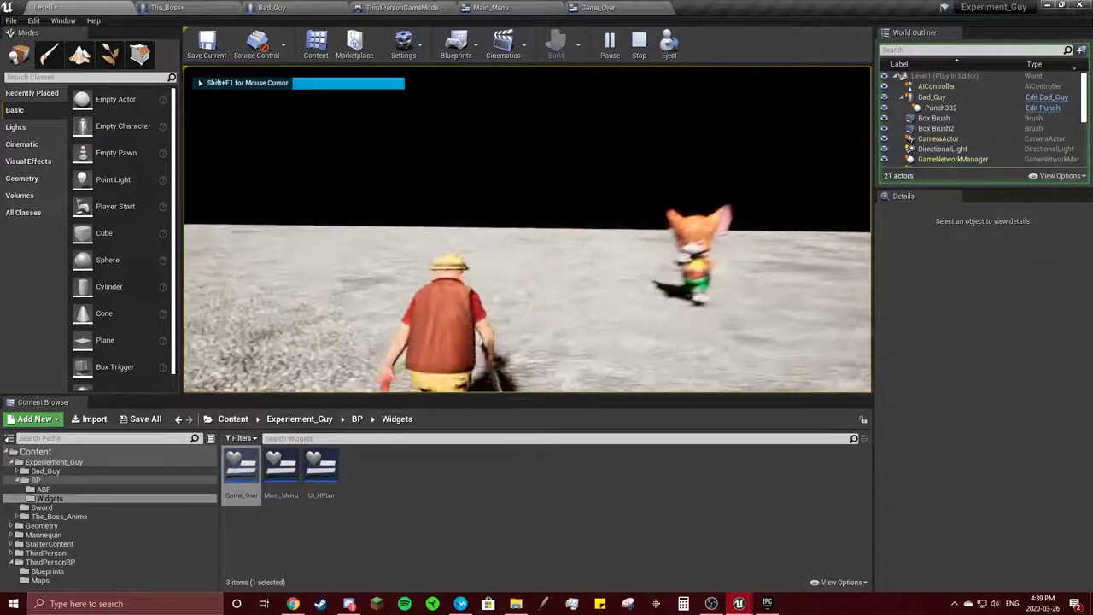
pyautogui.press('Escape')
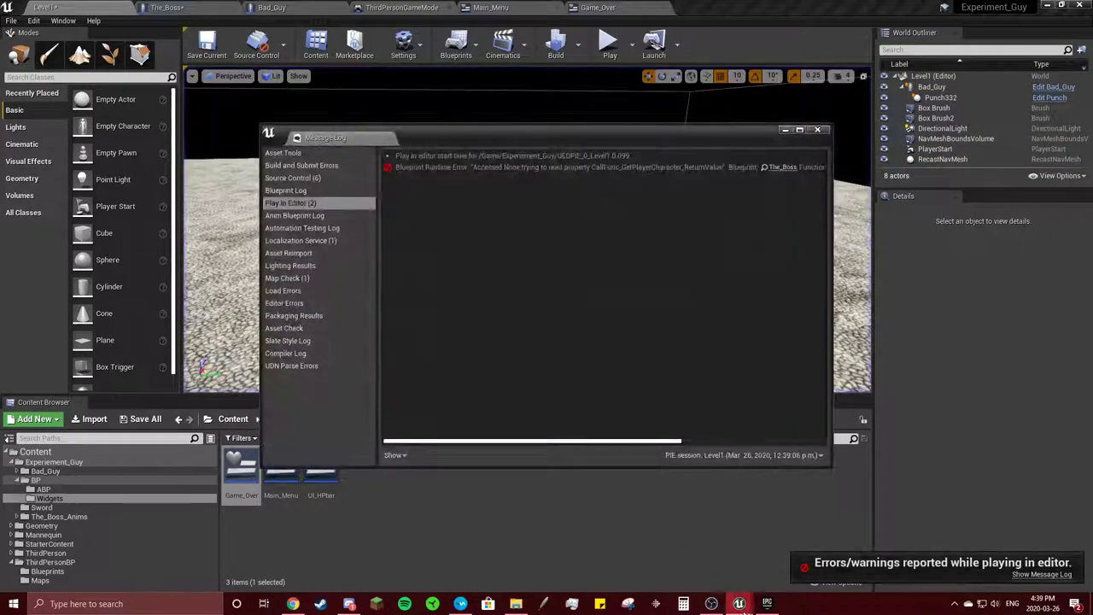
pyautogui.click(817, 130)
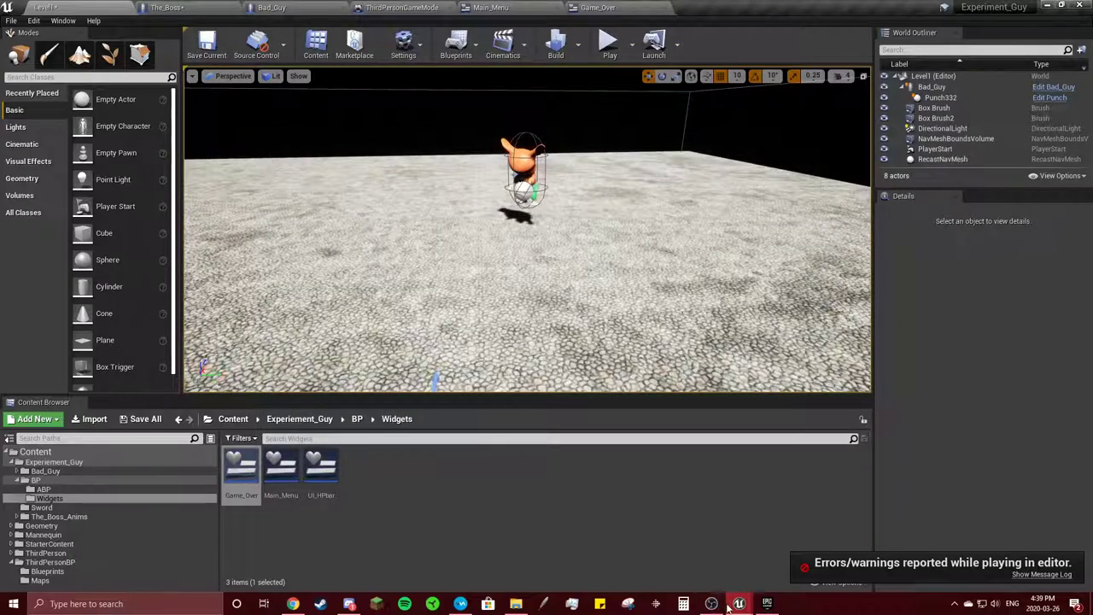
pyautogui.moveTo(739, 604)
pyautogui.click(679, 546)
# Play the Test level, die to reach Game Over, Retry, and start a new round.
pyautogui.click(610, 43)
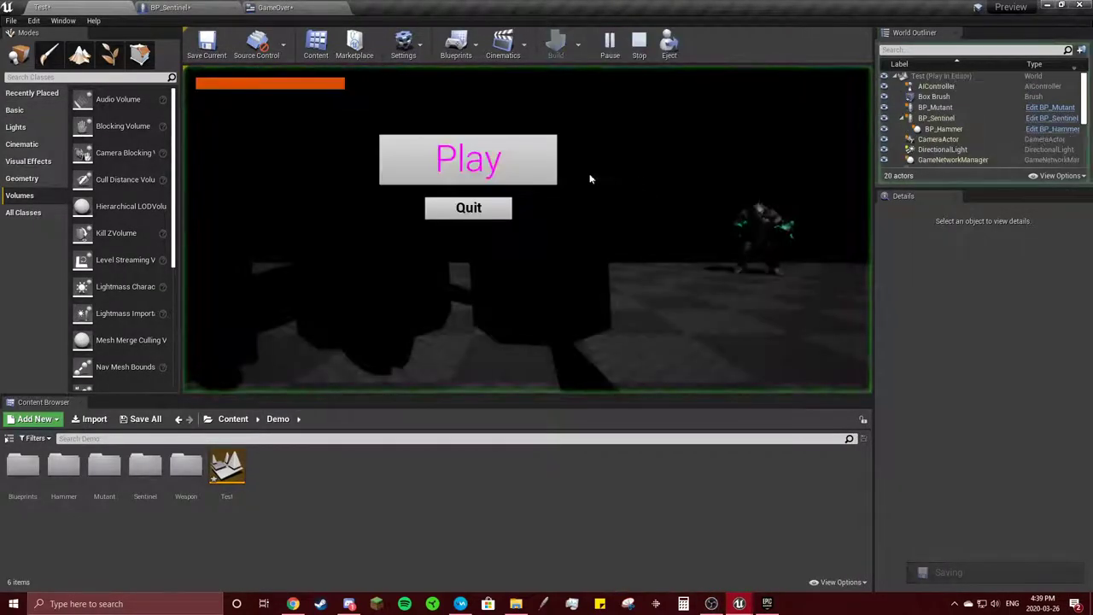
pyautogui.click(551, 170)
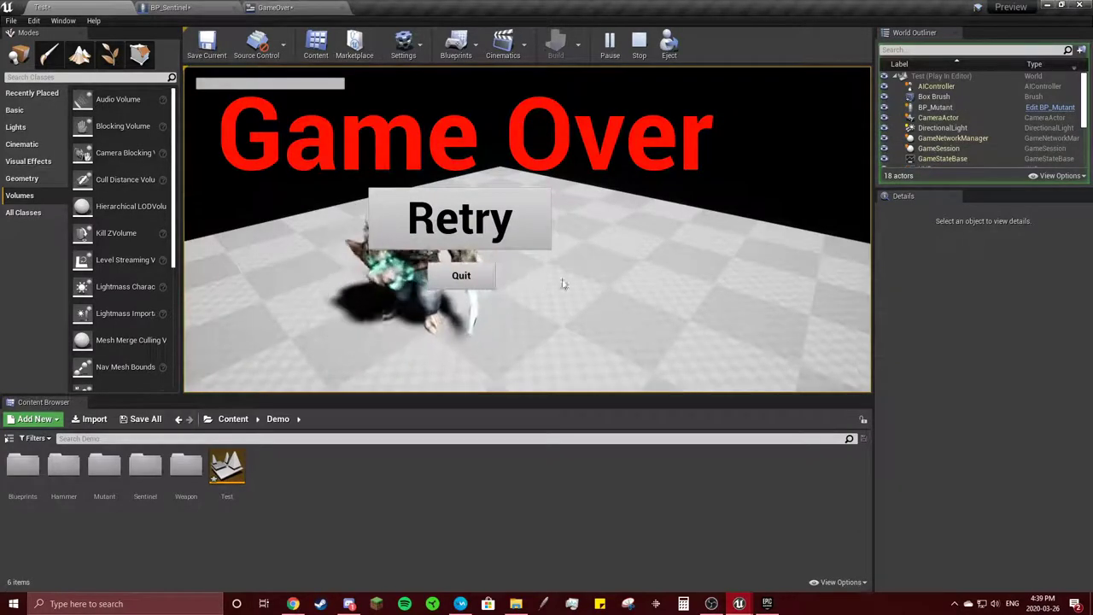
pyautogui.click(491, 224)
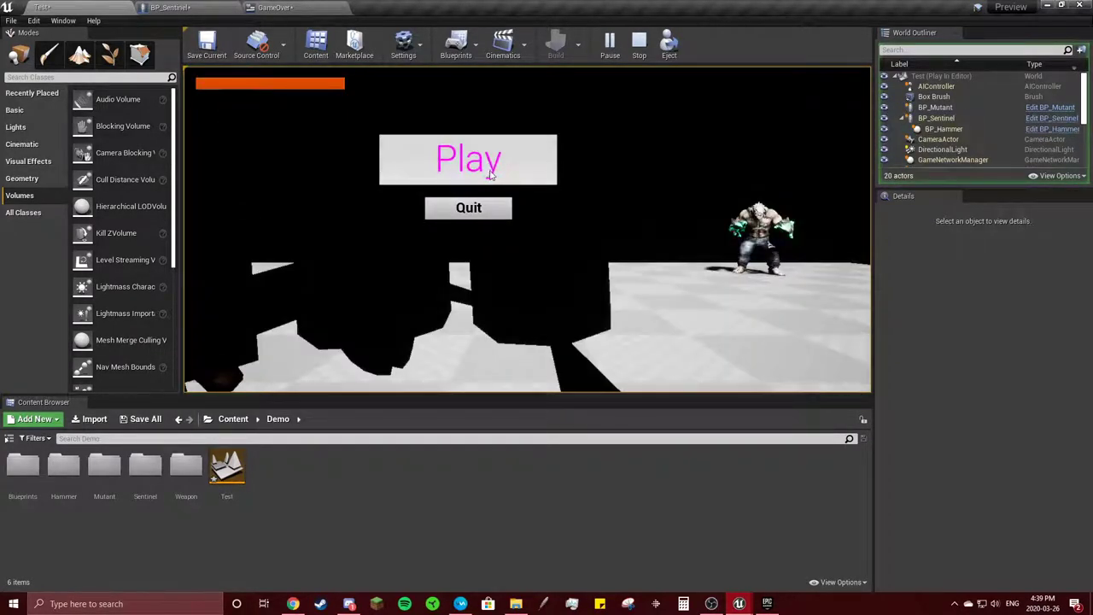
pyautogui.click(498, 182)
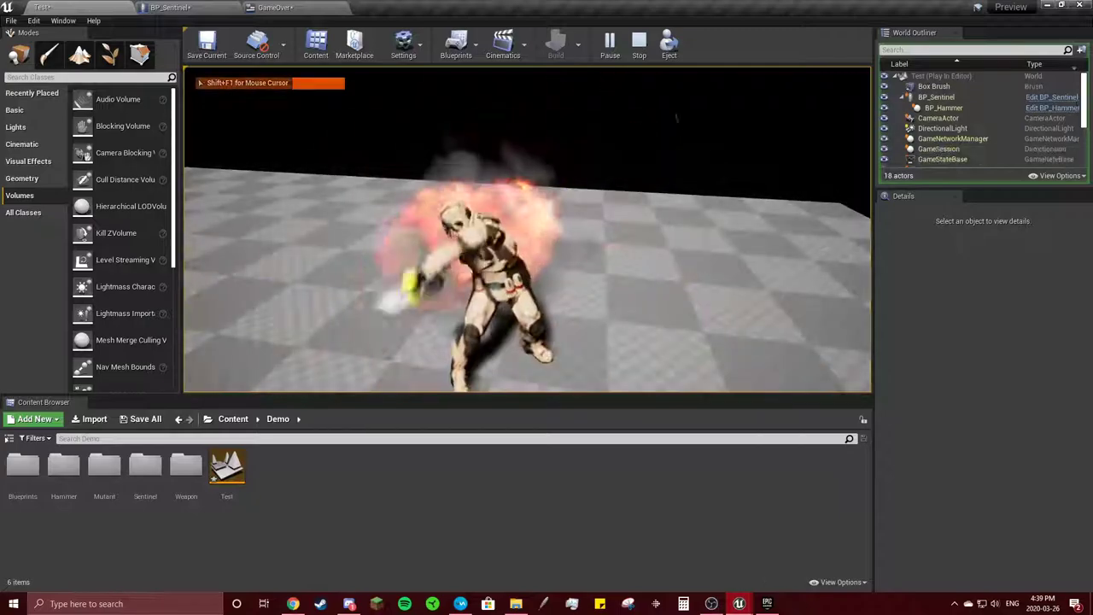
# Stop the play session and widen BP_Sentinel's comment box around the Game Over node.
pyautogui.press('Escape')
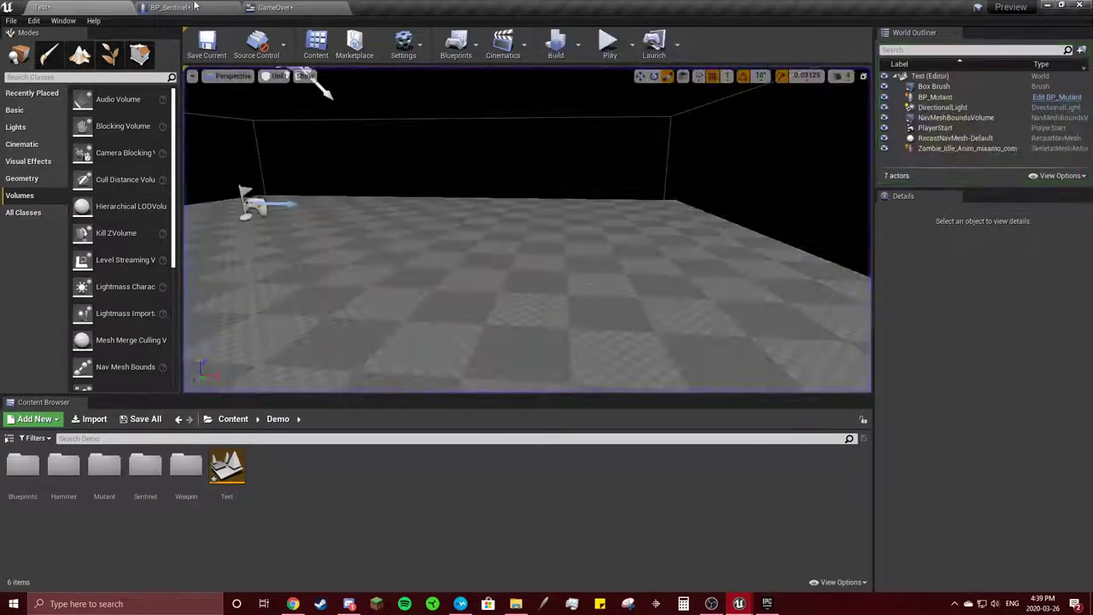
pyautogui.click(170, 7)
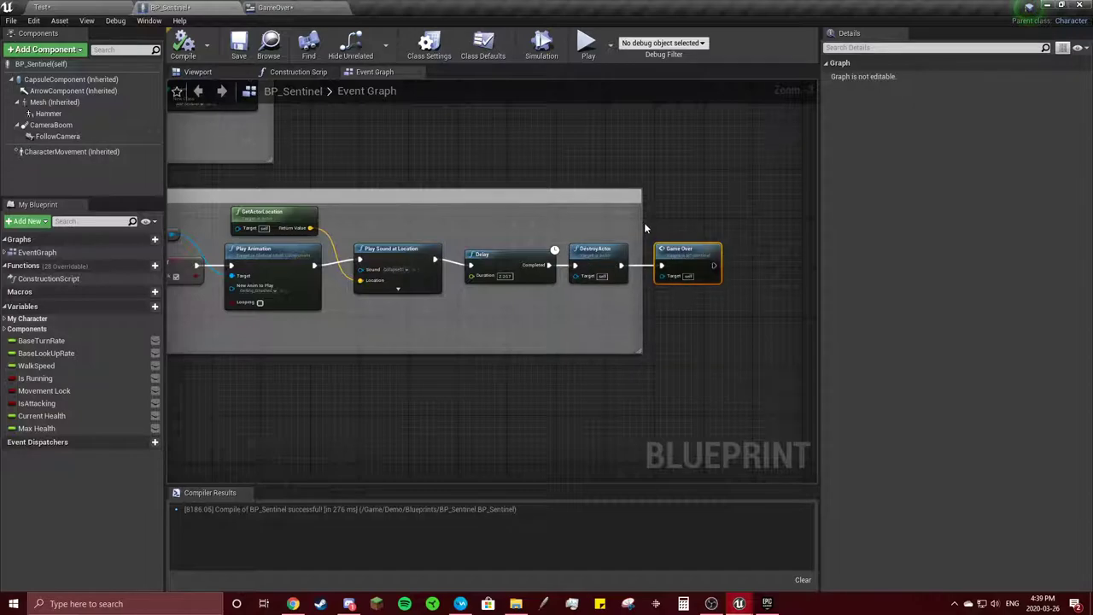
pyautogui.moveTo(642, 224); pyautogui.dragTo(739, 216)
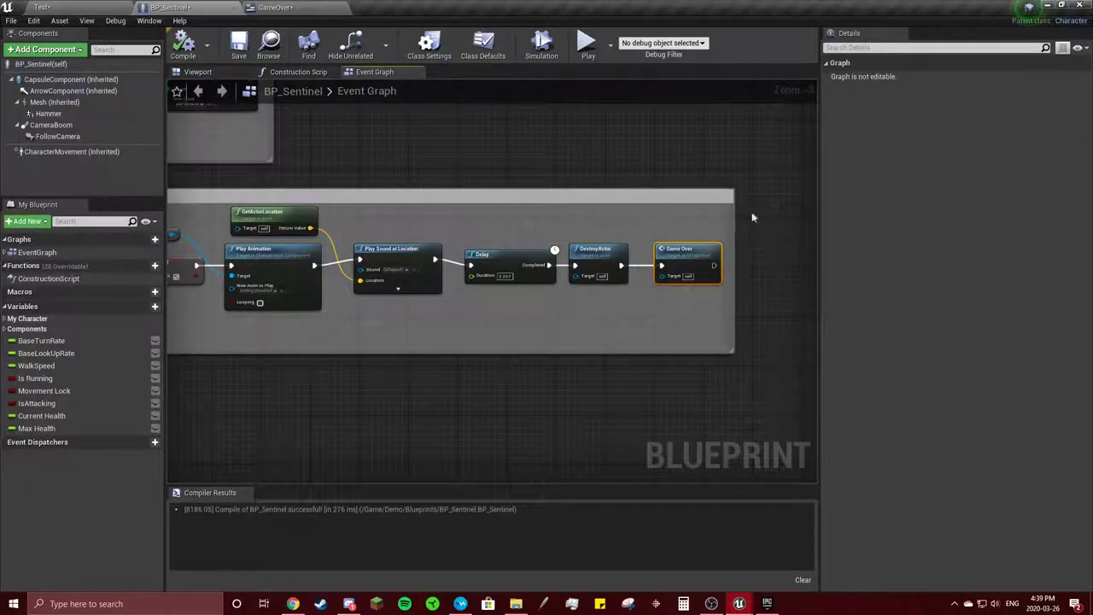
pyautogui.scroll(-1, 446, 215)
pyautogui.scroll(-2, 446, 214)
pyautogui.scroll(2, 371, 206)
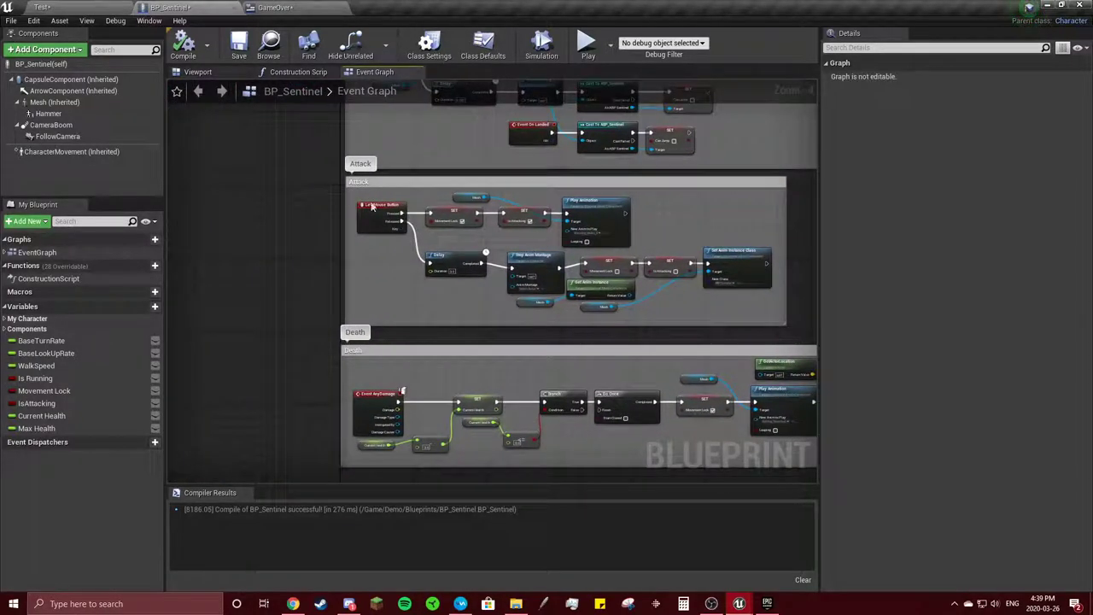
pyautogui.click(117, 7)
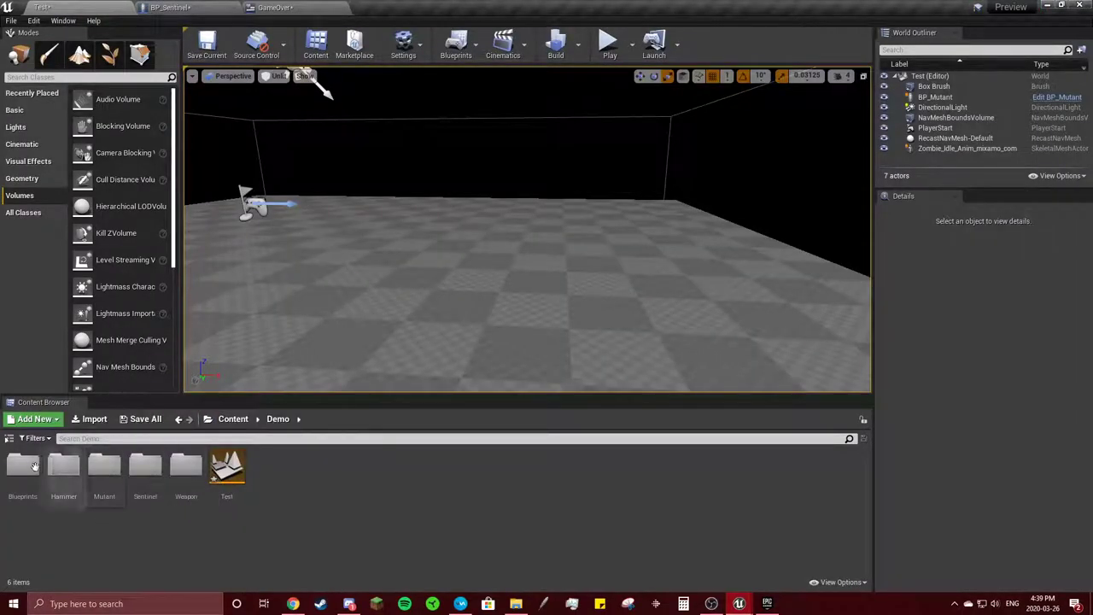
# Open BP_Mutant from the Blueprints folder.
pyautogui.doubleClick(26, 465)
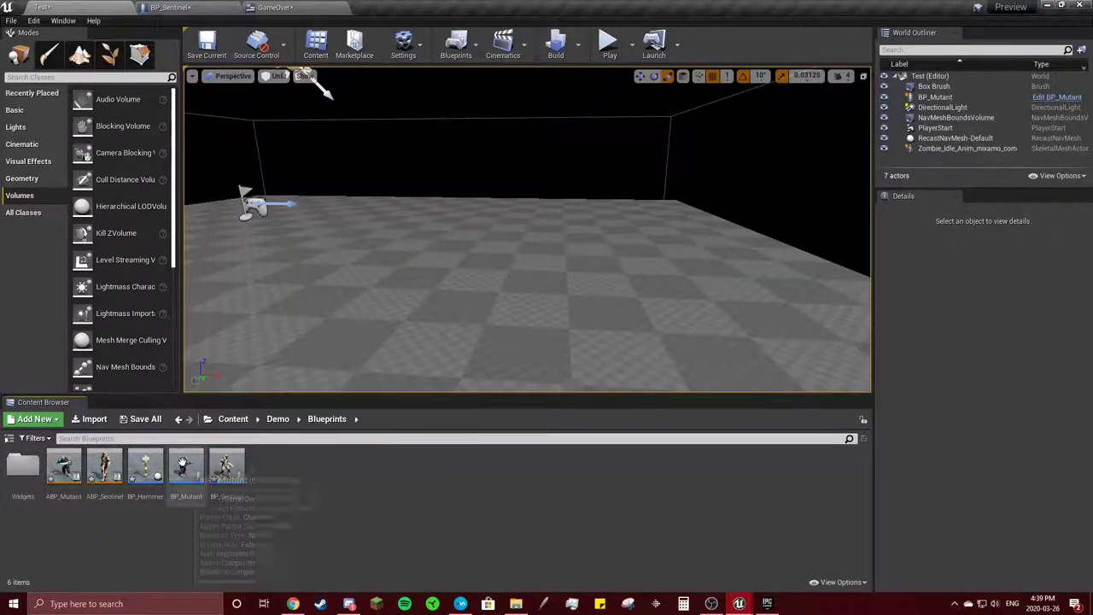
pyautogui.doubleClick(185, 466)
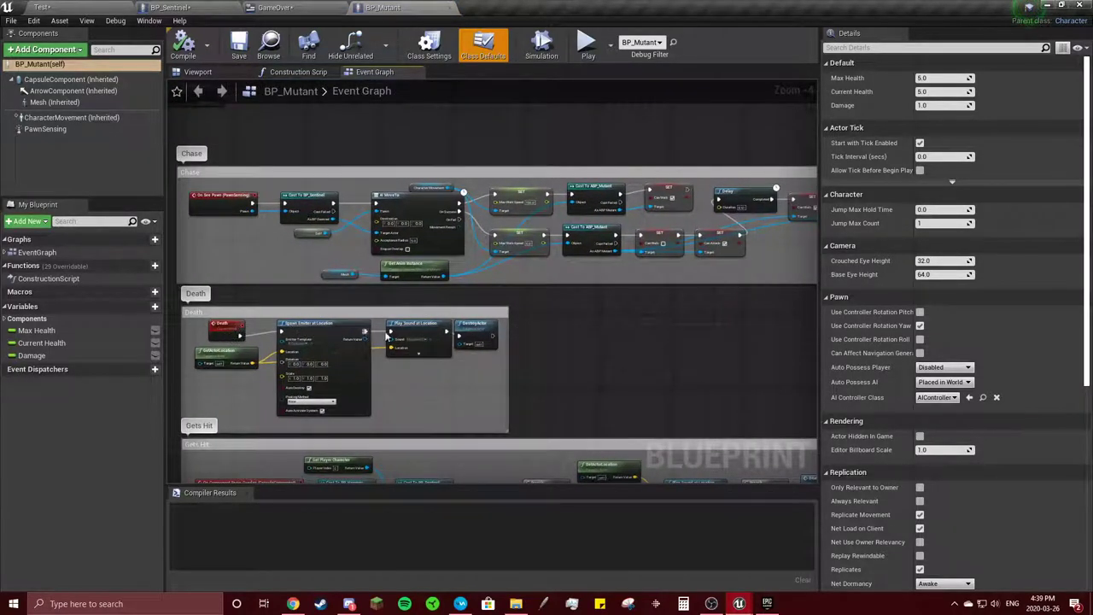
pyautogui.scroll(5, 399, 337)
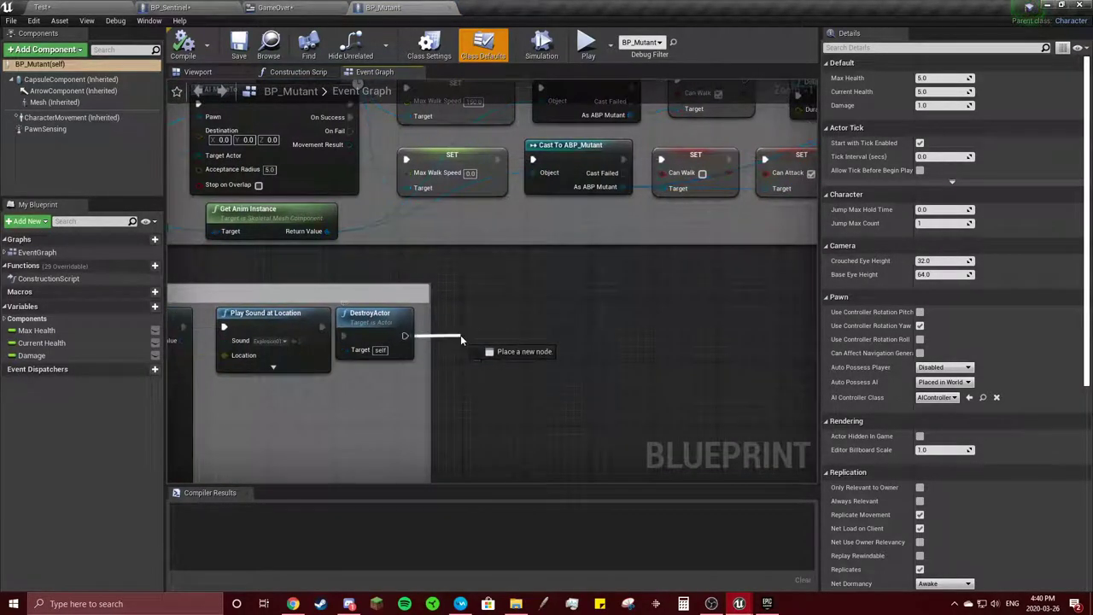
# Add a Cast To BP_Sentinel node after DestroyActor in BP_Mutant's Death chain.
pyautogui.moveTo(460, 335); pyautogui.dragTo(457, 336)
pyautogui.write('cas')
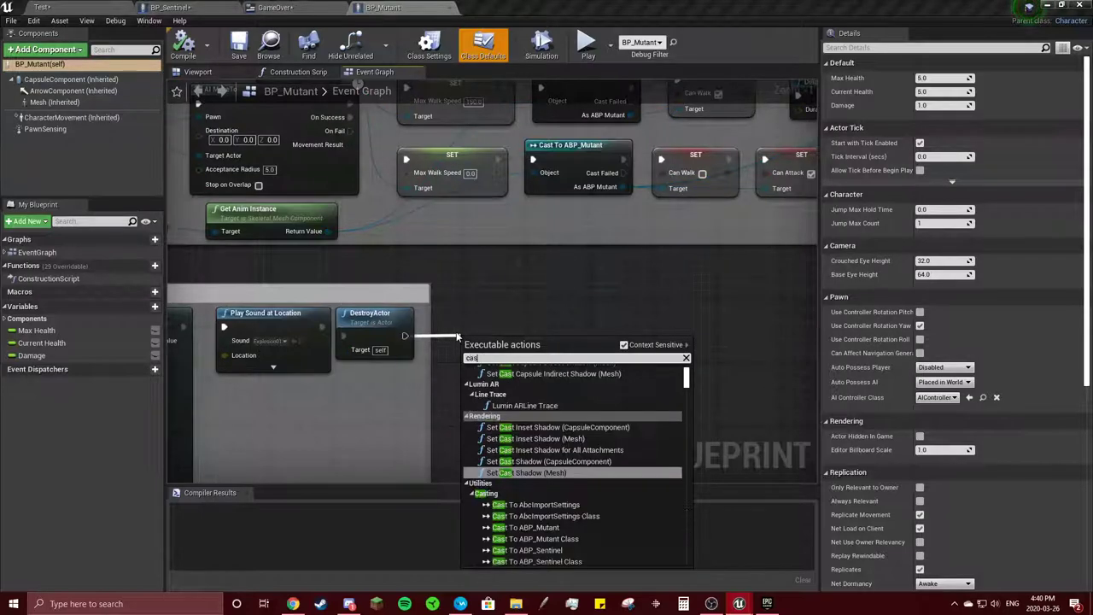
pyautogui.press('BackSpace')
pyautogui.write('ll to')
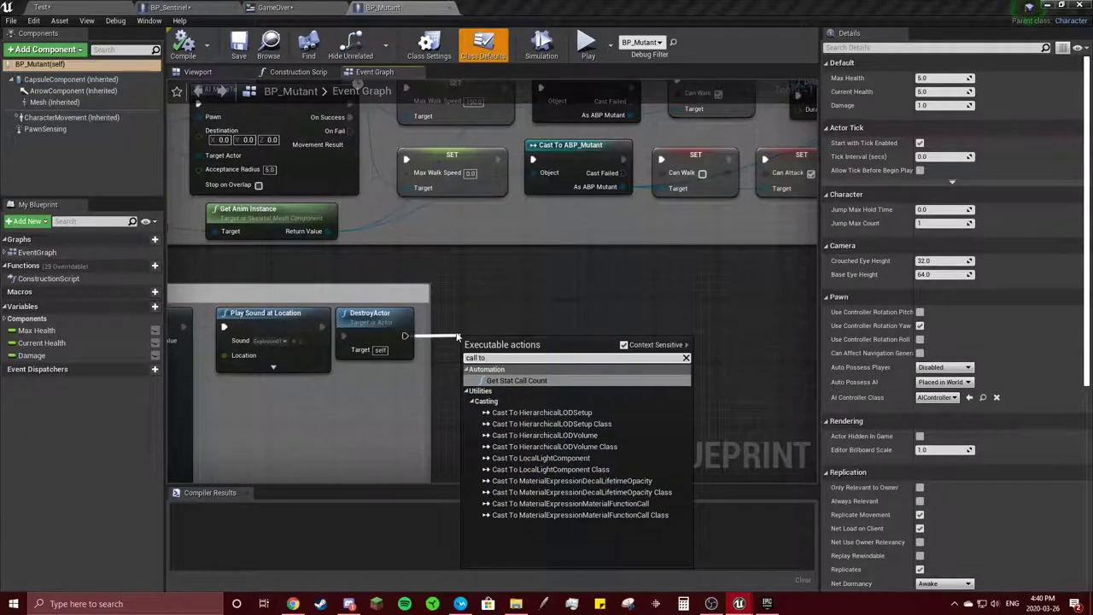
pyautogui.press('BackSpace')
pyautogui.press('BackSpace')
pyautogui.press('BackSpace')
pyautogui.press('BackSpace')
pyautogui.press('BackSpace')
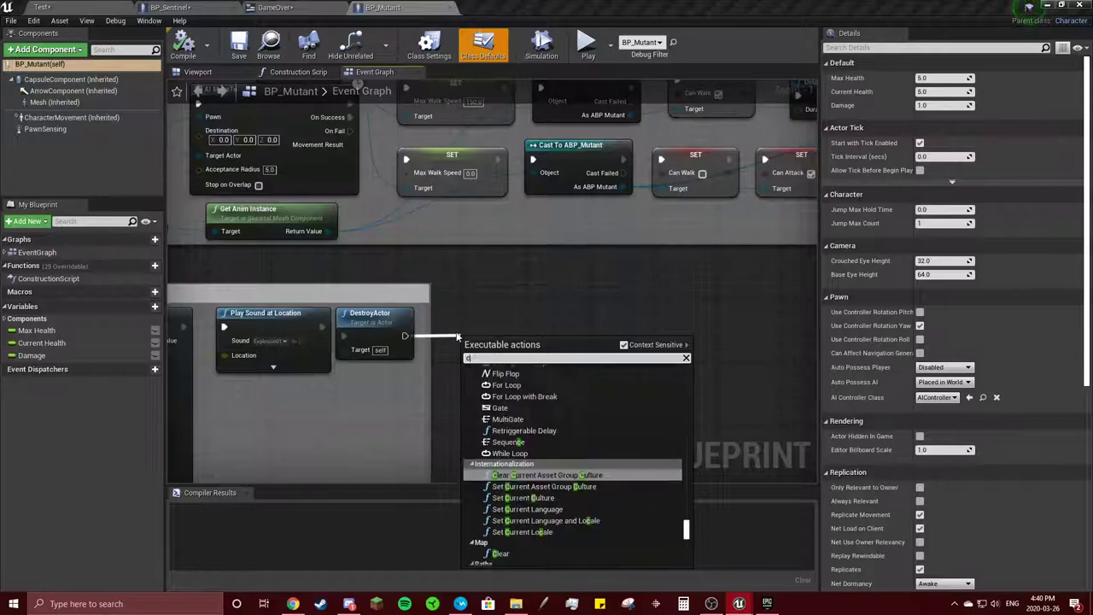
pyautogui.press('BackSpace')
pyautogui.press('BackSpace')
pyautogui.press('BackSpace')
pyautogui.write('sentin')
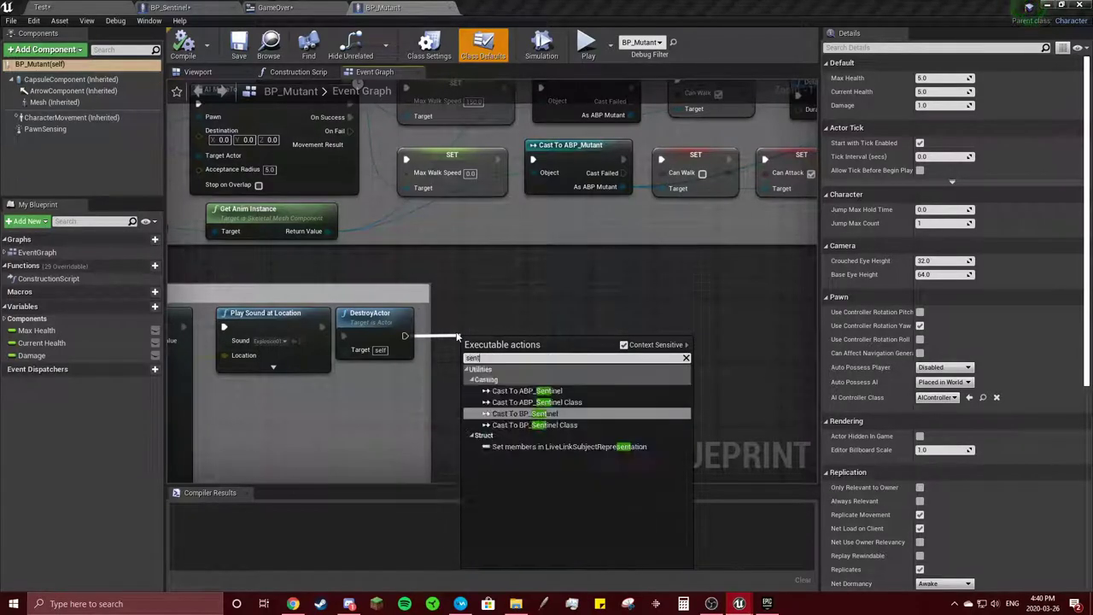
pyautogui.click(549, 414)
# Feed Get Player Character into the cast's Object input, placed below Play Sound at Location.
pyautogui.moveTo(447, 349); pyautogui.dragTo(384, 394)
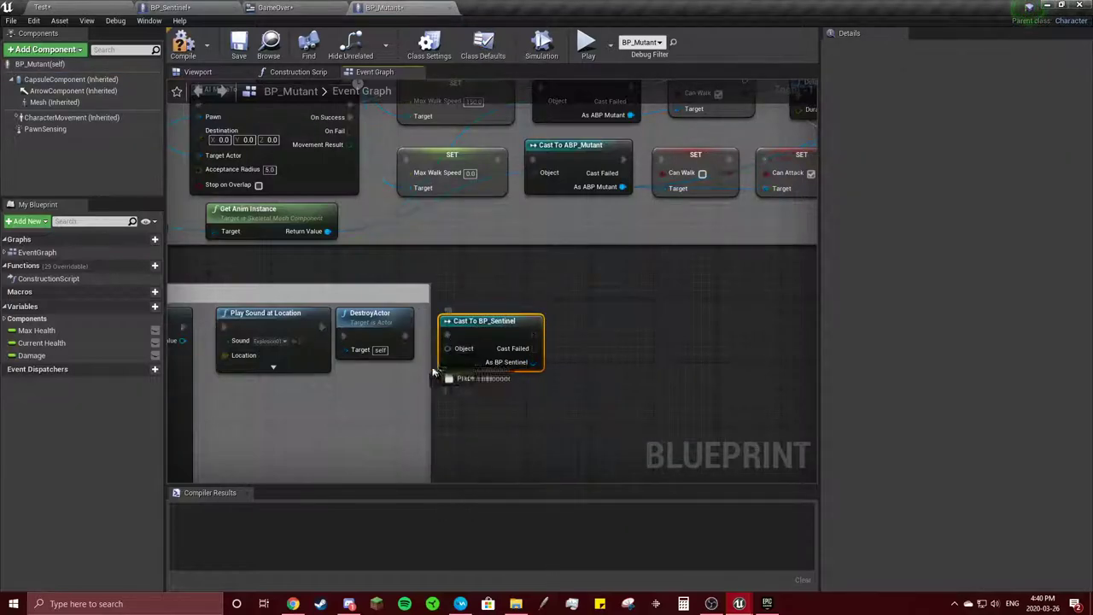
pyautogui.write('get player')
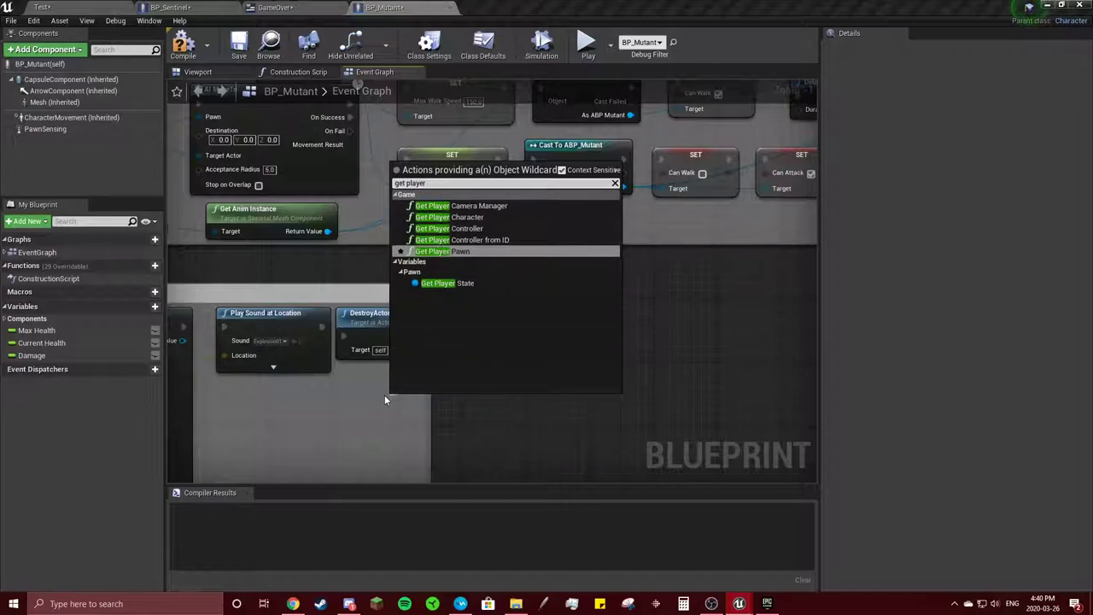
pyautogui.click(449, 216)
pyautogui.moveTo(496, 420); pyautogui.dragTo(584, 386, button='right')
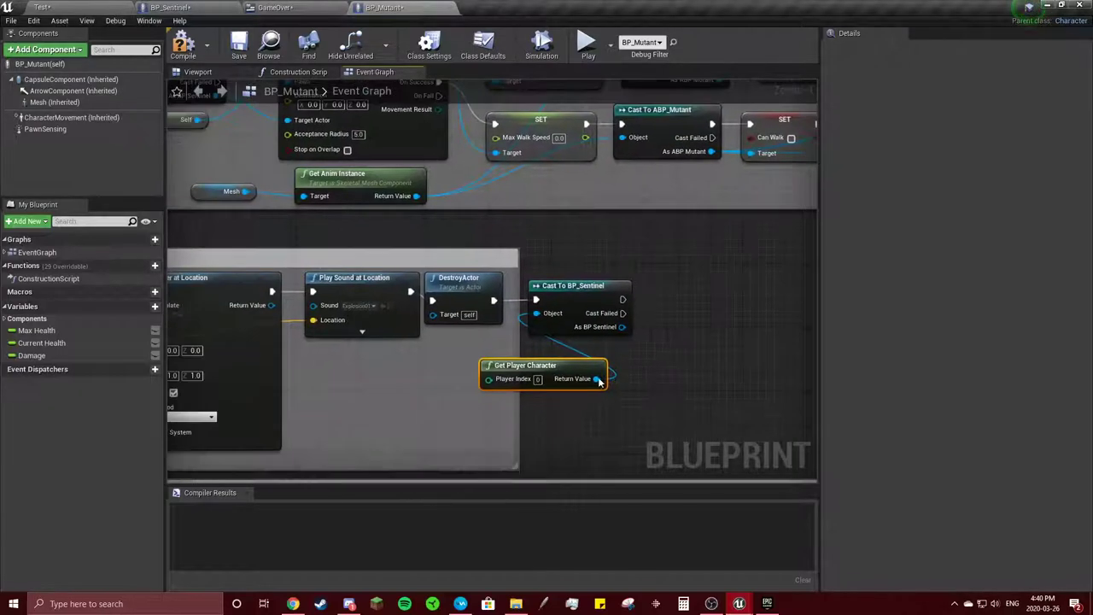
pyautogui.moveTo(584, 386); pyautogui.dragTo(433, 377)
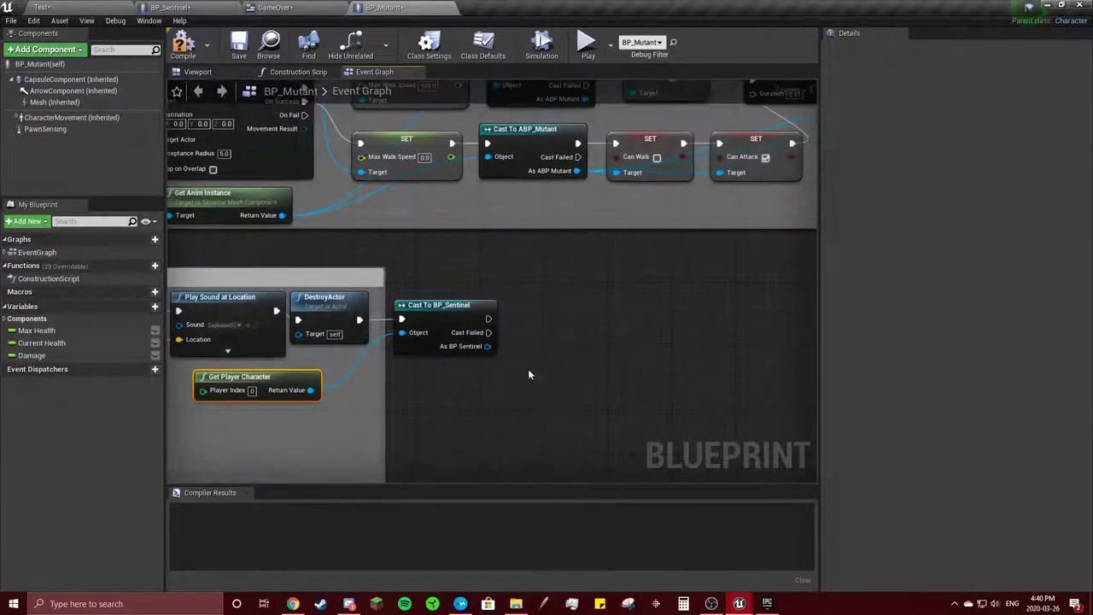
# Call Game Over after the cast with As BP Sentinel as target, and compile BP_Mutant.
pyautogui.moveTo(487, 319); pyautogui.dragTo(517, 322)
pyautogui.write('ga')
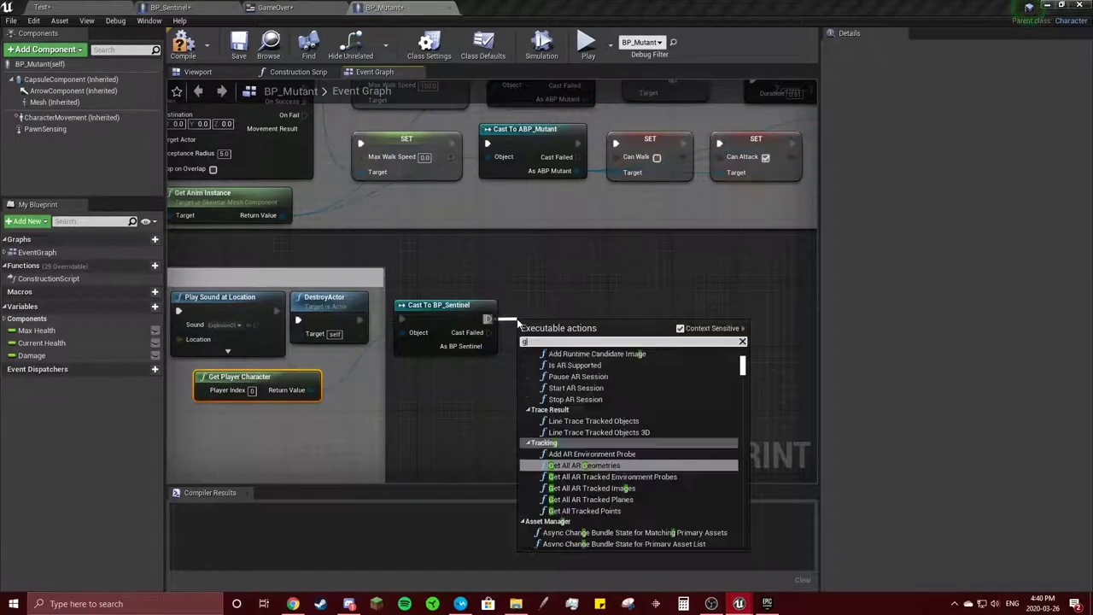
pyautogui.write('me over')
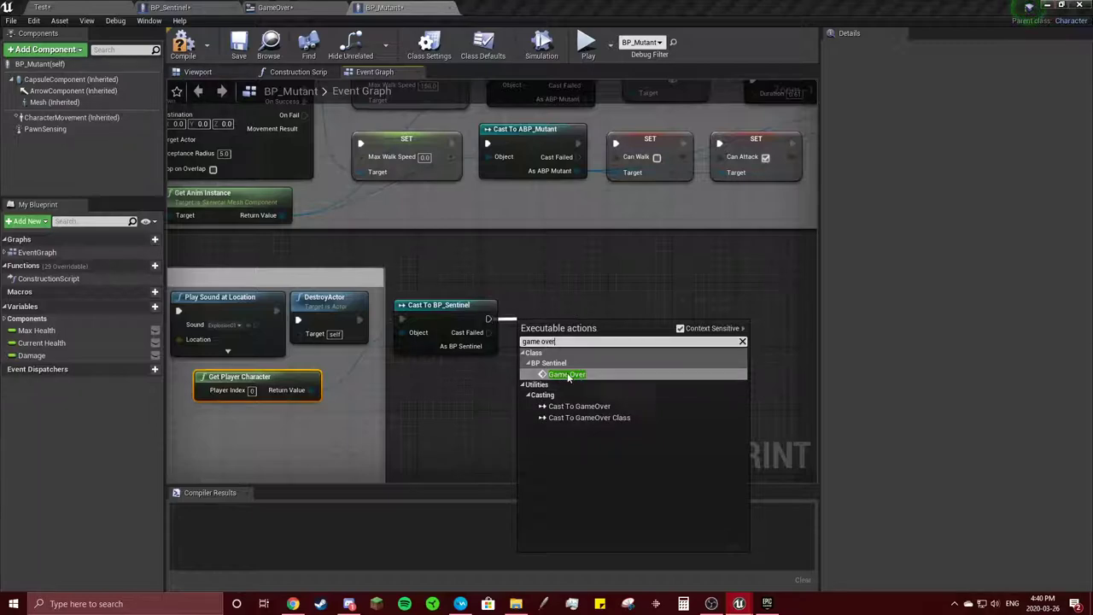
pyautogui.click(567, 375)
pyautogui.moveTo(487, 346); pyautogui.dragTo(538, 342)
pyautogui.click(182, 44)
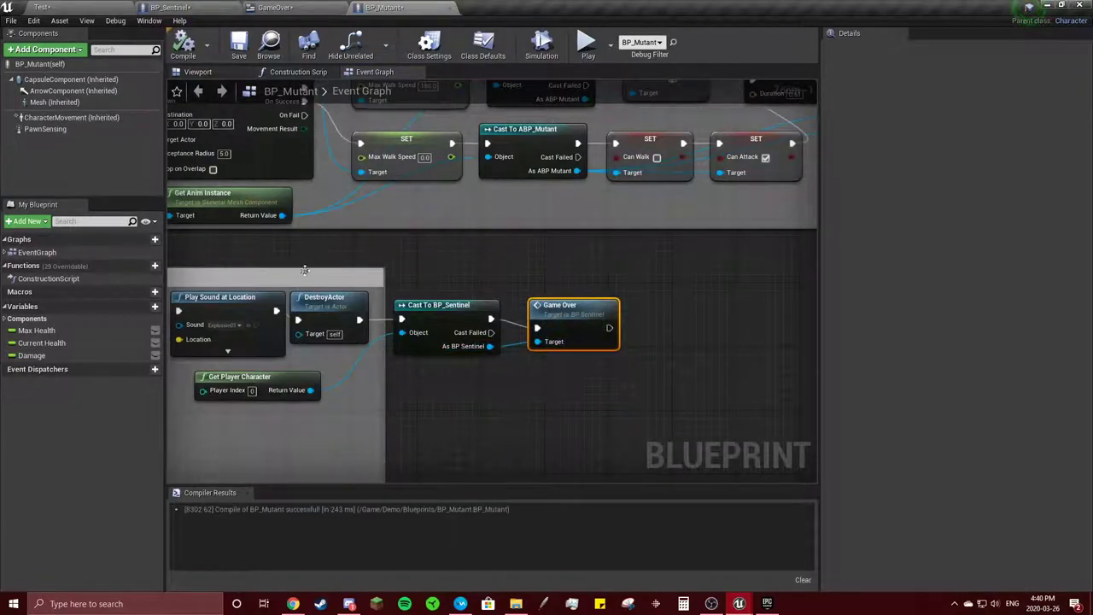
pyautogui.click(113, 5)
pyautogui.click(601, 46)
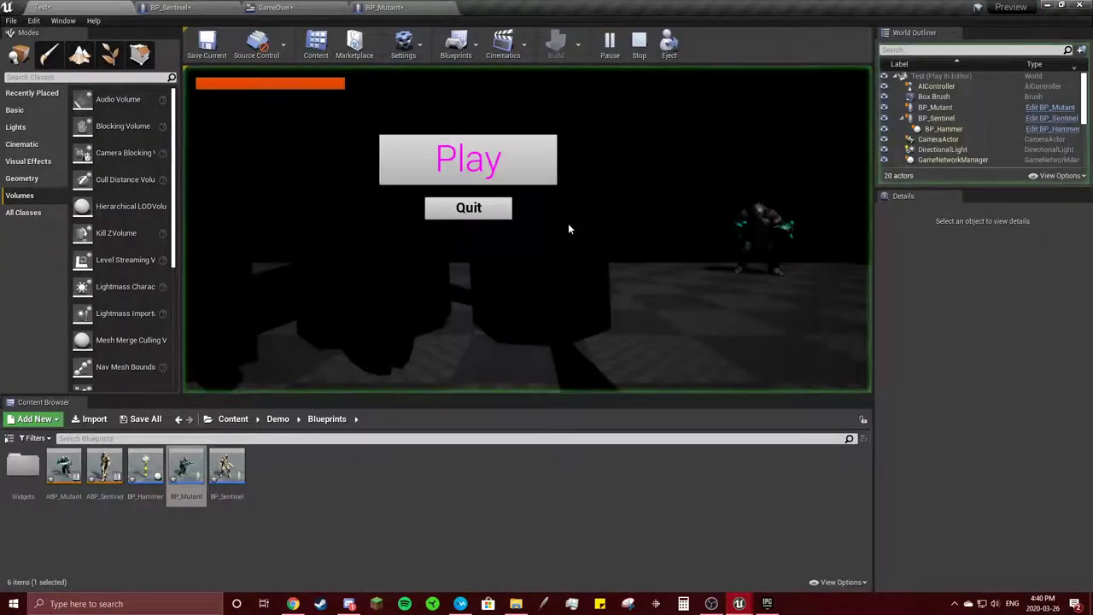
pyautogui.click(467, 160)
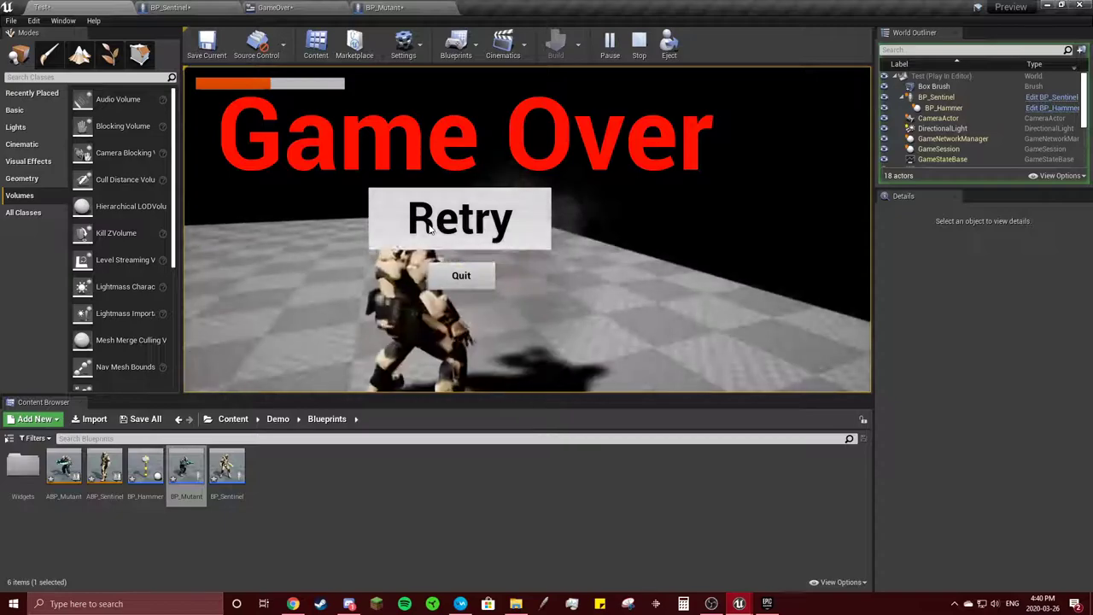
pyautogui.click(435, 223)
pyautogui.click(249, 7)
pyautogui.click(169, 7)
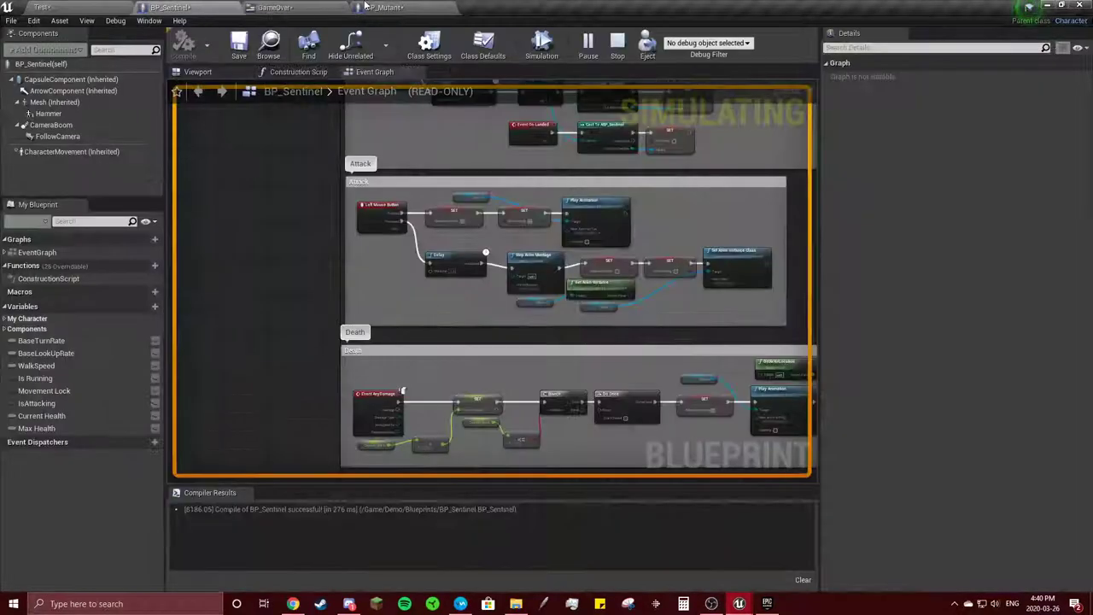
pyautogui.click(384, 7)
pyautogui.click(169, 7)
pyautogui.click(275, 7)
pyautogui.click(120, 7)
pyautogui.click(275, 7)
pyautogui.click(385, 7)
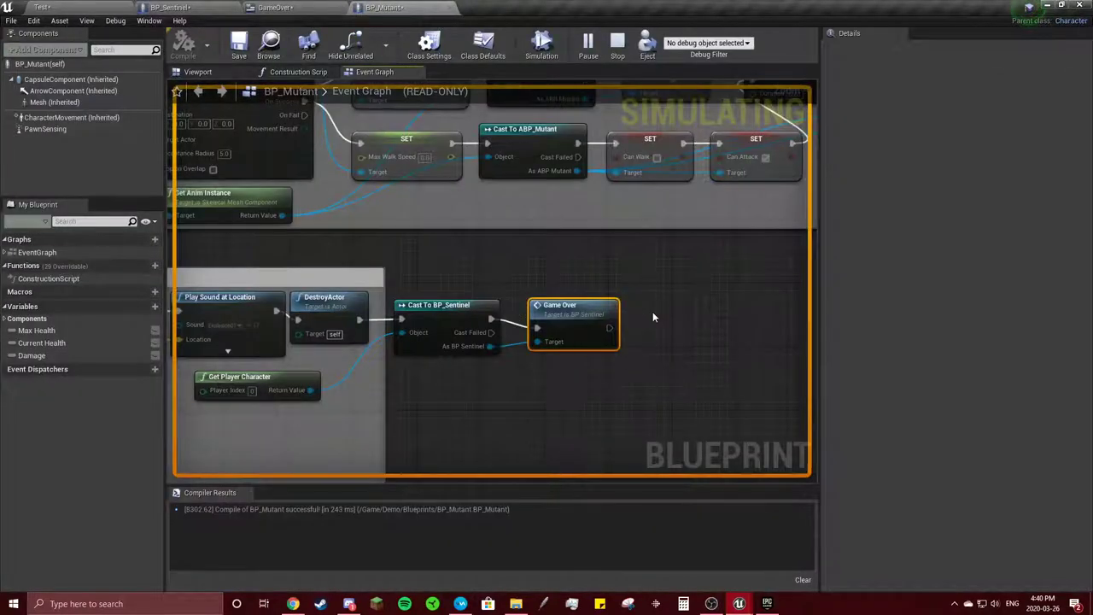
# Stop the simulation and insert a Delay node between Cast To BP_Sentinel and Game Over.
pyautogui.click(615, 44)
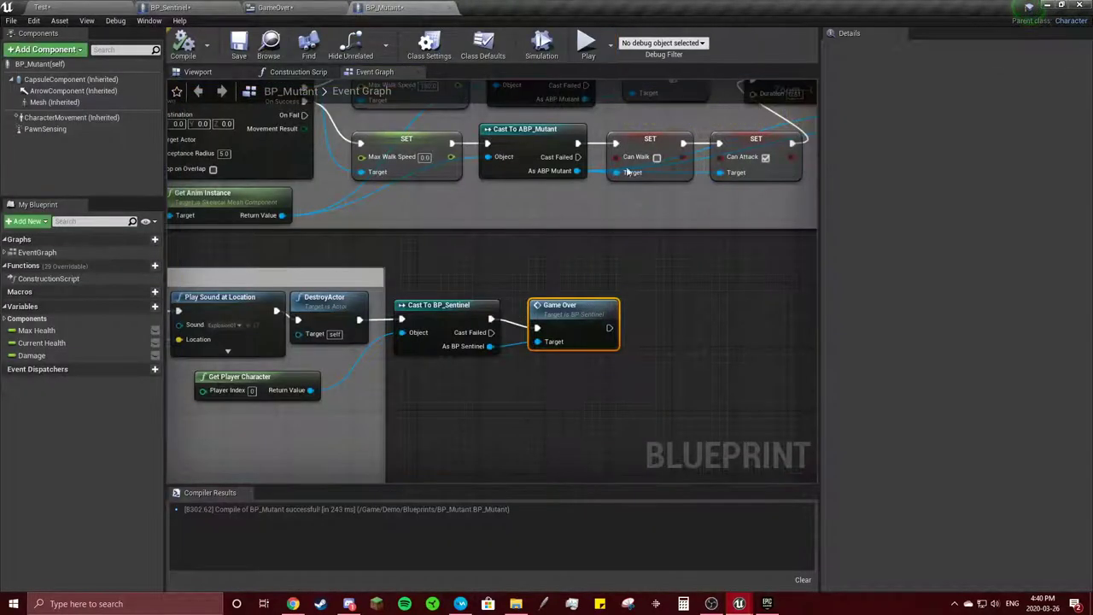
pyautogui.moveTo(570, 318); pyautogui.dragTo(649, 318)
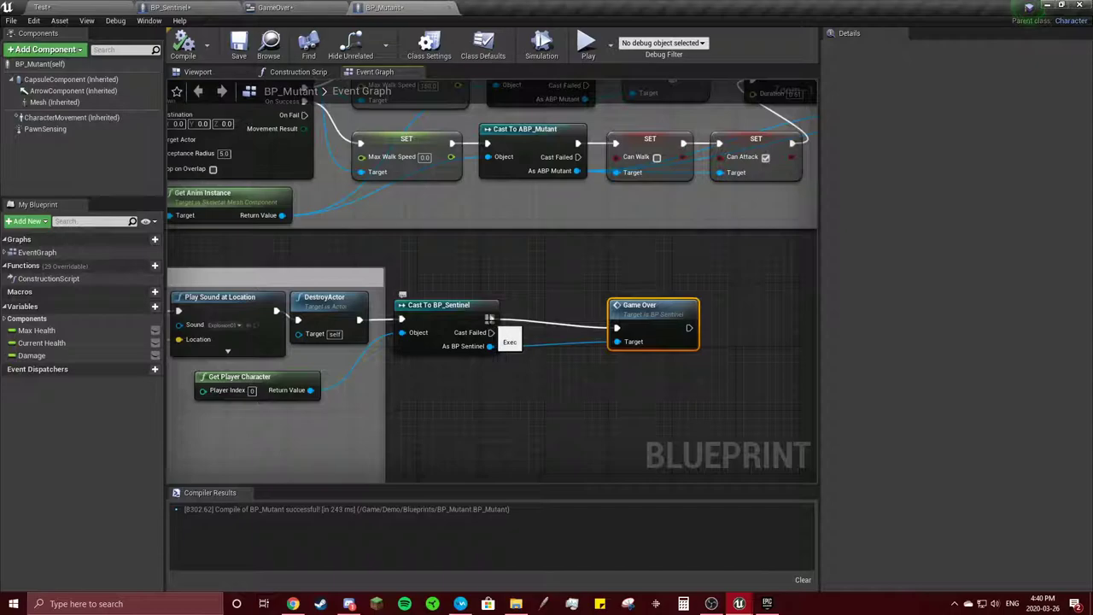
pyautogui.moveTo(490, 321); pyautogui.dragTo(538, 318)
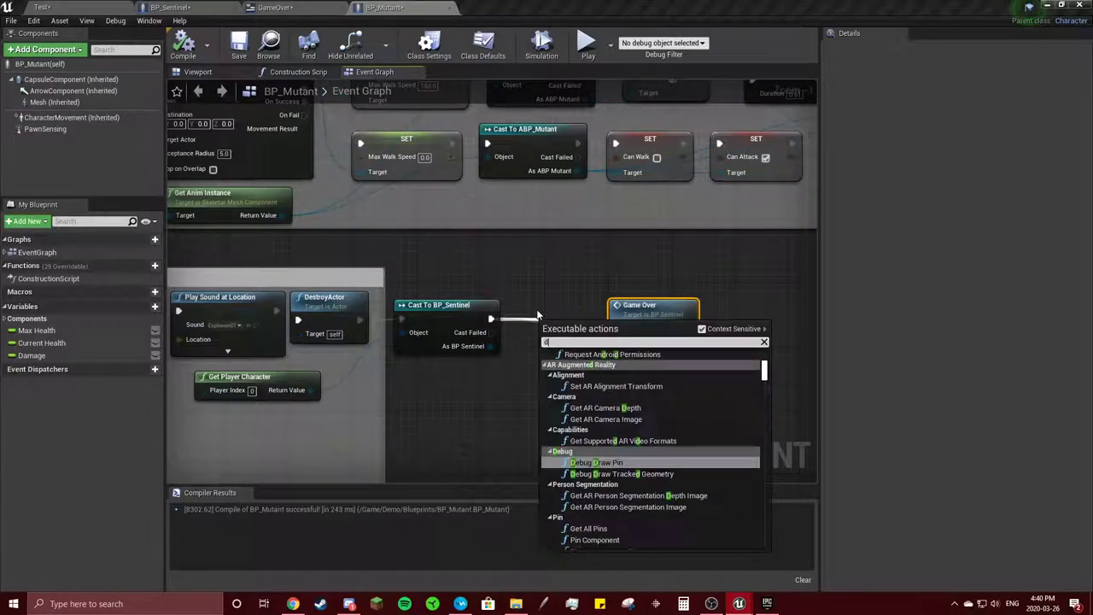
pyautogui.write('delay')
pyautogui.click(581, 431)
pyautogui.moveTo(580, 431); pyautogui.dragTo(460, 416, button='right')
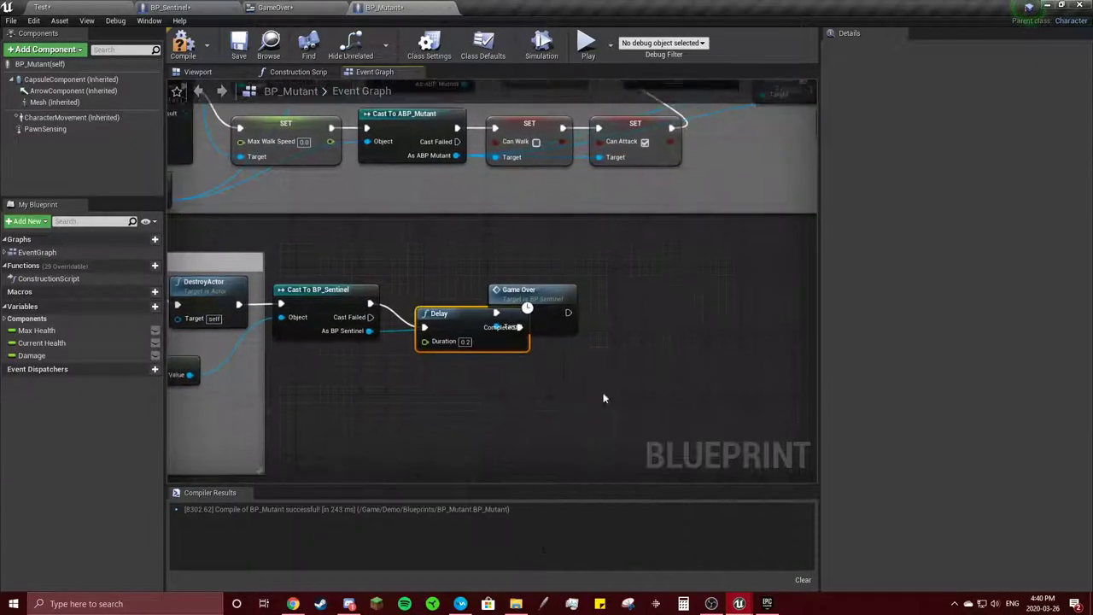
pyautogui.moveTo(512, 293); pyautogui.dragTo(578, 292)
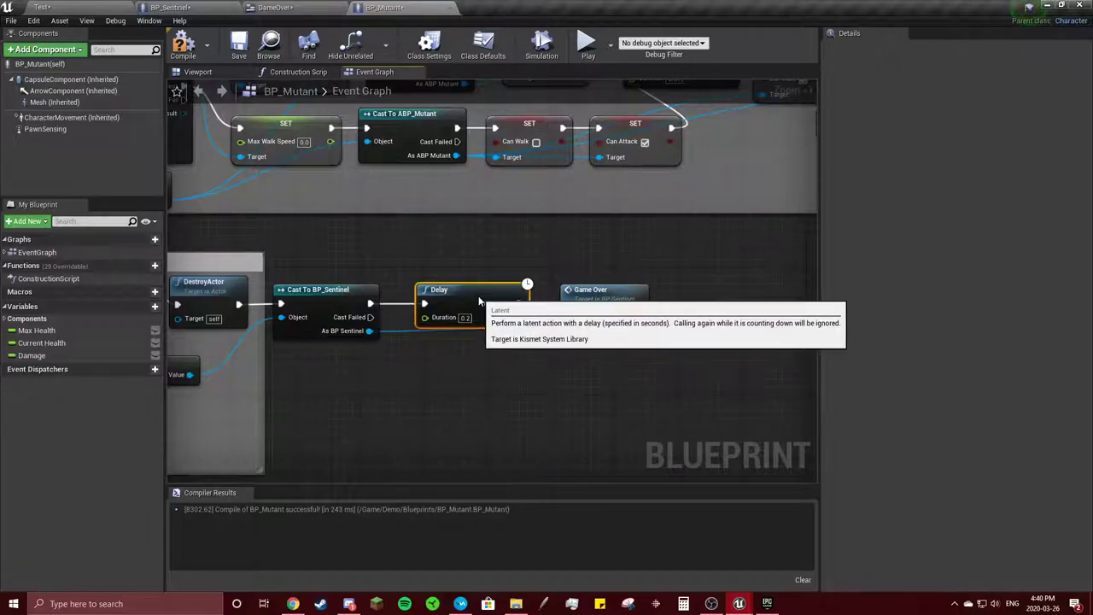
pyautogui.moveTo(519, 313); pyautogui.dragTo(567, 313)
# Look over BP_Sentinel's death sequence for reference.
pyautogui.click(275, 6)
pyautogui.click(171, 7)
pyautogui.click(42, 6)
pyautogui.click(171, 6)
pyautogui.moveTo(647, 264)
pyautogui.mouseDown(button='right')
pyautogui.moveTo(298, 226)
pyautogui.moveTo(214, 201)
pyautogui.mouseUp(button='right')
pyautogui.scroll(1, 574, 355)
pyautogui.scroll(1, 573, 356)
pyautogui.scroll(1, 574, 356)
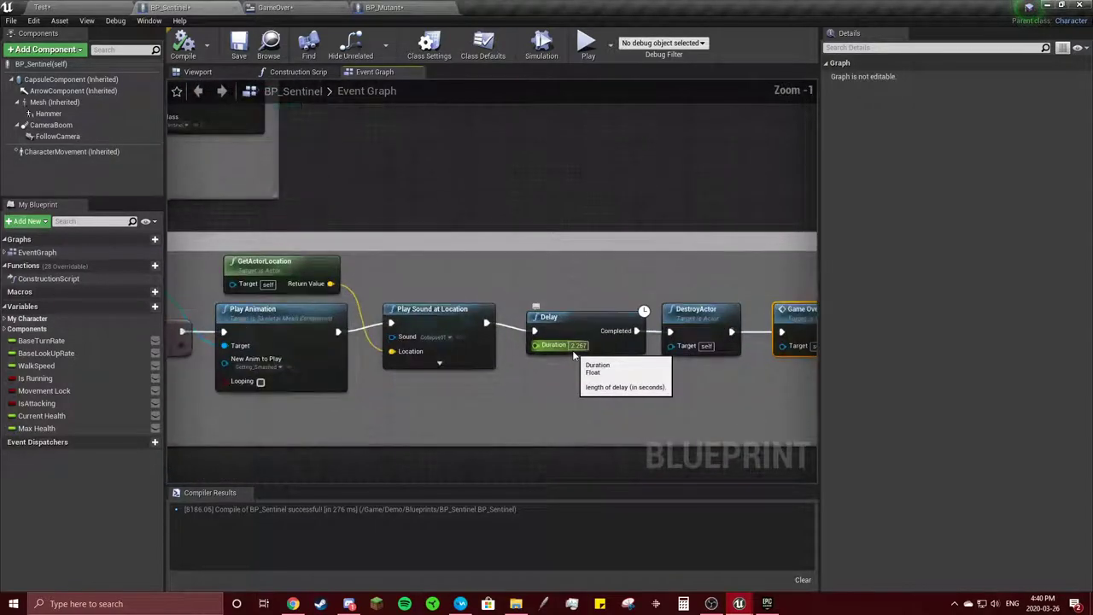
# Set the Delay node's Duration in BP_Mutant.
pyautogui.click(376, 7)
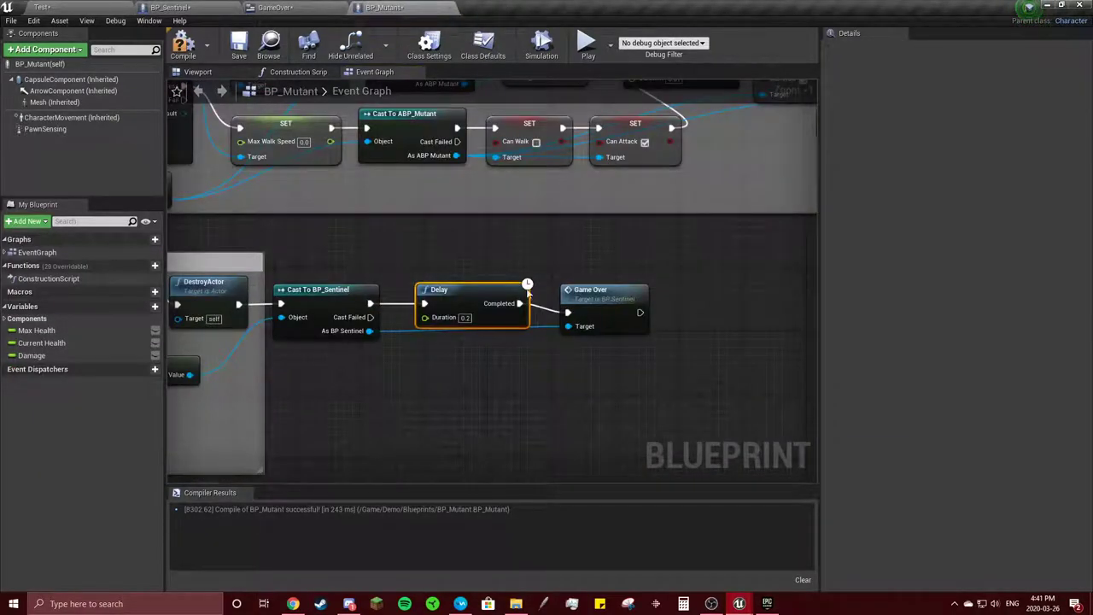
pyautogui.click(465, 317)
pyautogui.write('2.15')
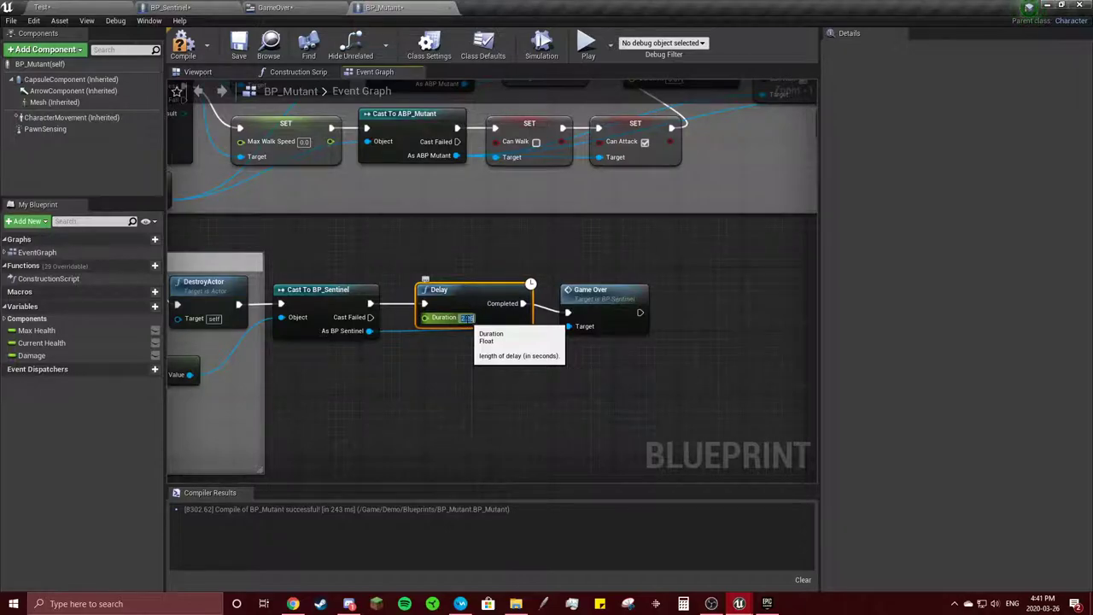
pyautogui.write('2.26')
pyautogui.press('Return')
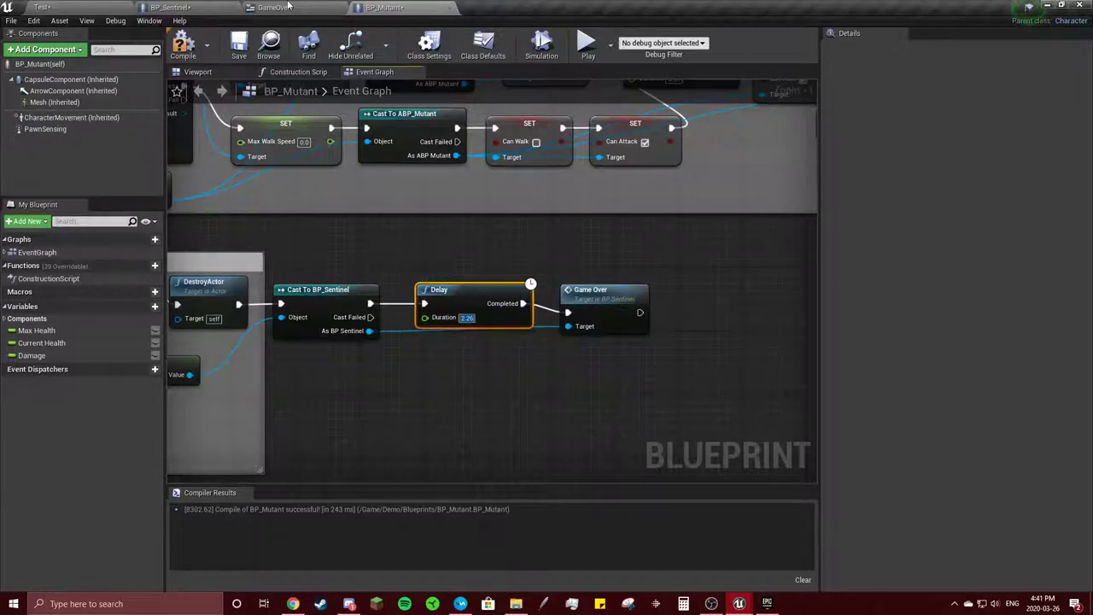
# Recheck BP_Sentinel's Death section, then return to BP_Mutant.
pyautogui.click(275, 7)
pyautogui.click(51, 7)
pyautogui.click(202, 7)
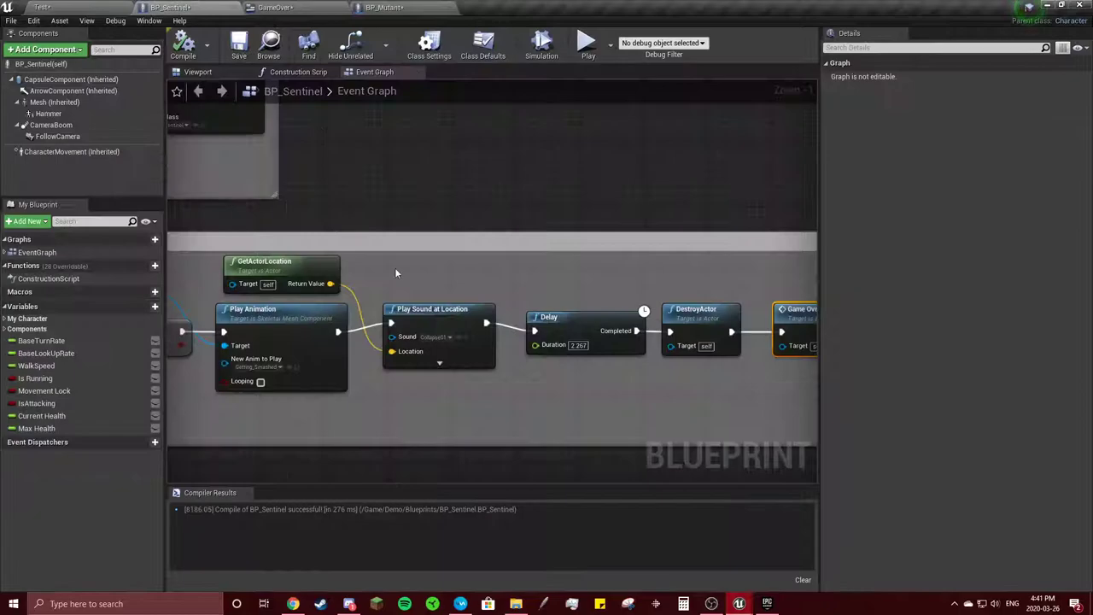
pyautogui.scroll(-2, 492, 282)
pyautogui.scroll(-2, 492, 282)
pyautogui.scroll(-1, 492, 282)
pyautogui.moveTo(717, 128)
pyautogui.mouseDown(button='right')
pyautogui.moveTo(412, 223)
pyautogui.moveTo(585, 374)
pyautogui.moveTo(696, 232)
pyautogui.mouseUp(button='right')
pyautogui.scroll(2, 586, 374)
pyautogui.click(409, 6)
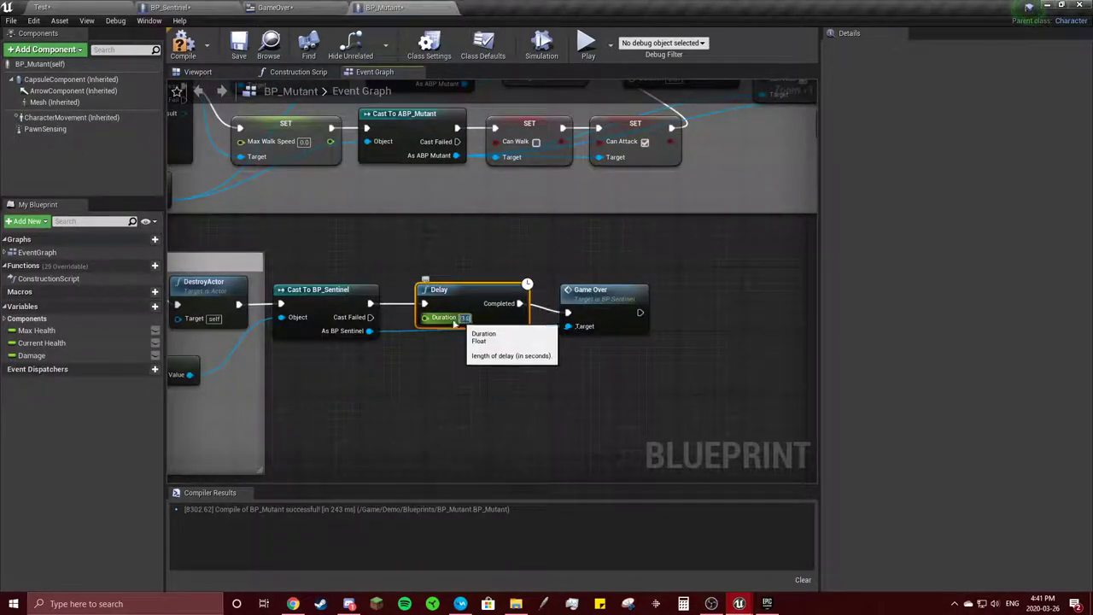
# Play-test the Test level starting from its in-game start menu.
pyautogui.click(102, 7)
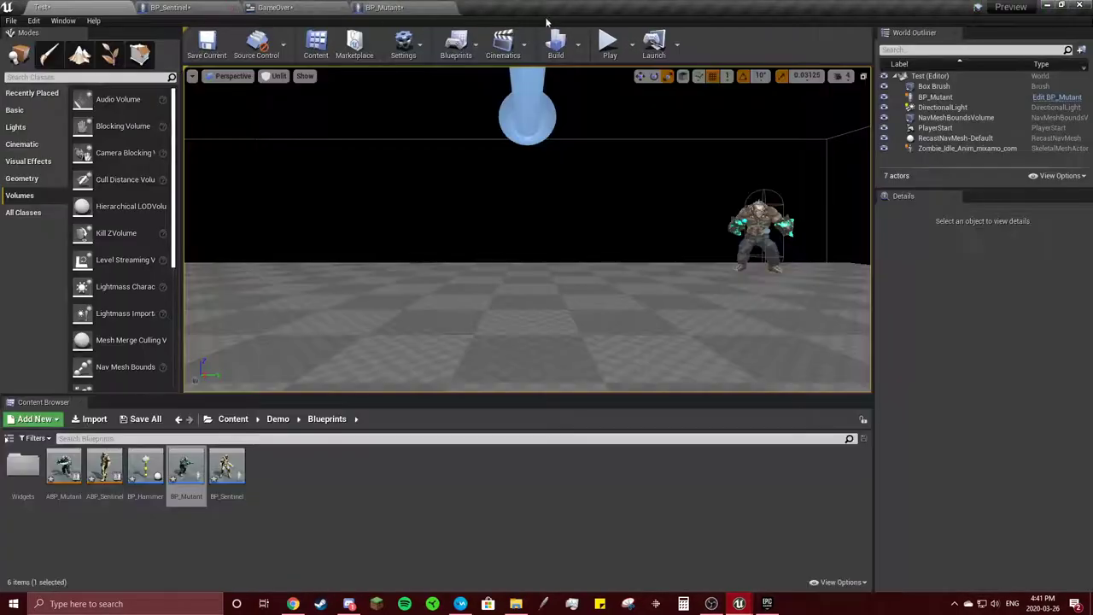
pyautogui.click(604, 49)
pyautogui.click(529, 161)
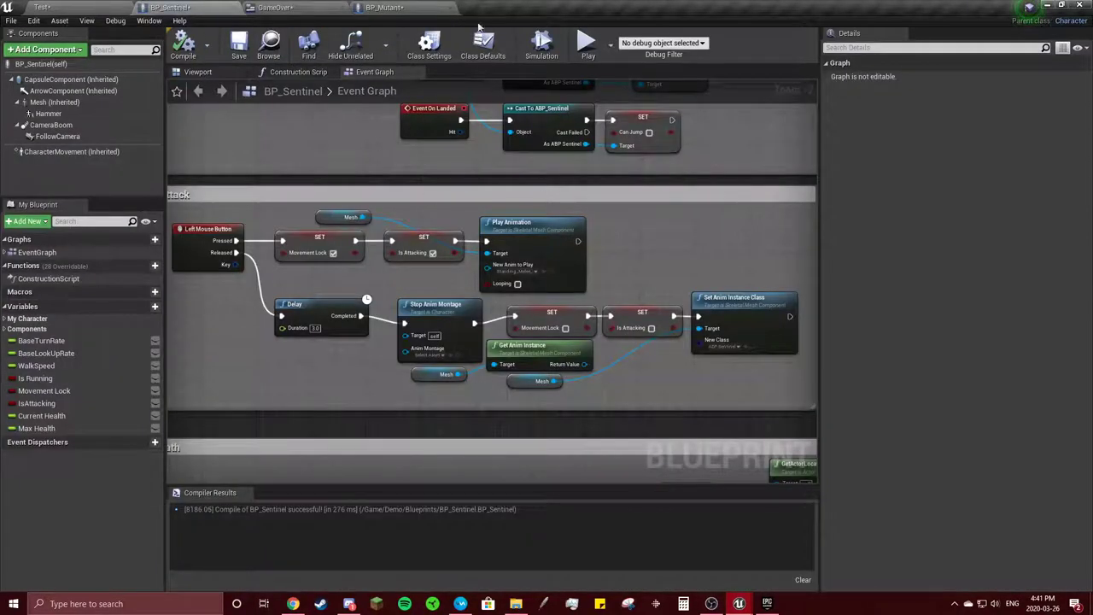
# Delete the Delay, wire Cast To BP_Sentinel straight into Game Over, and compile BP_Mutant.
pyautogui.click(417, 9)
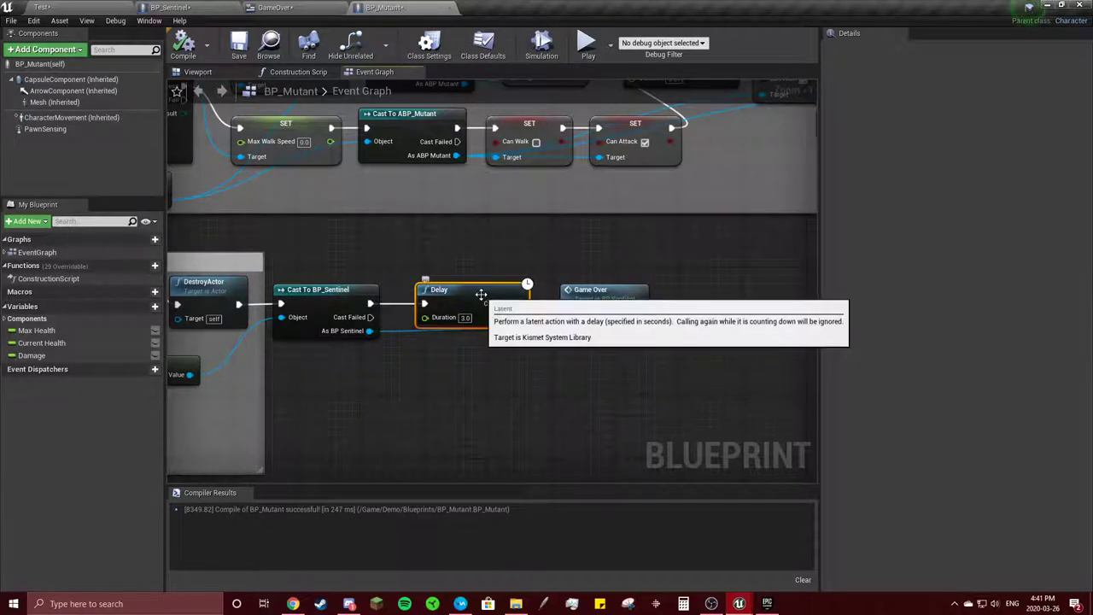
pyautogui.press('Delete')
pyautogui.moveTo(373, 298)
pyautogui.mouseDown()
pyautogui.moveTo(570, 316)
pyautogui.moveTo(444, 294)
pyautogui.mouseUp()
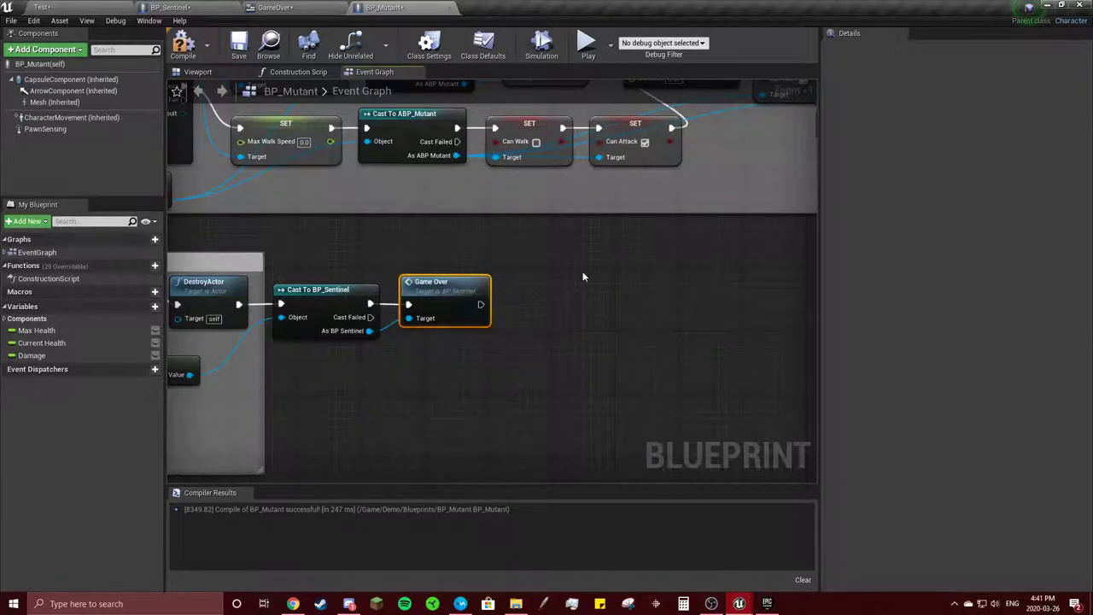
pyautogui.click(194, 57)
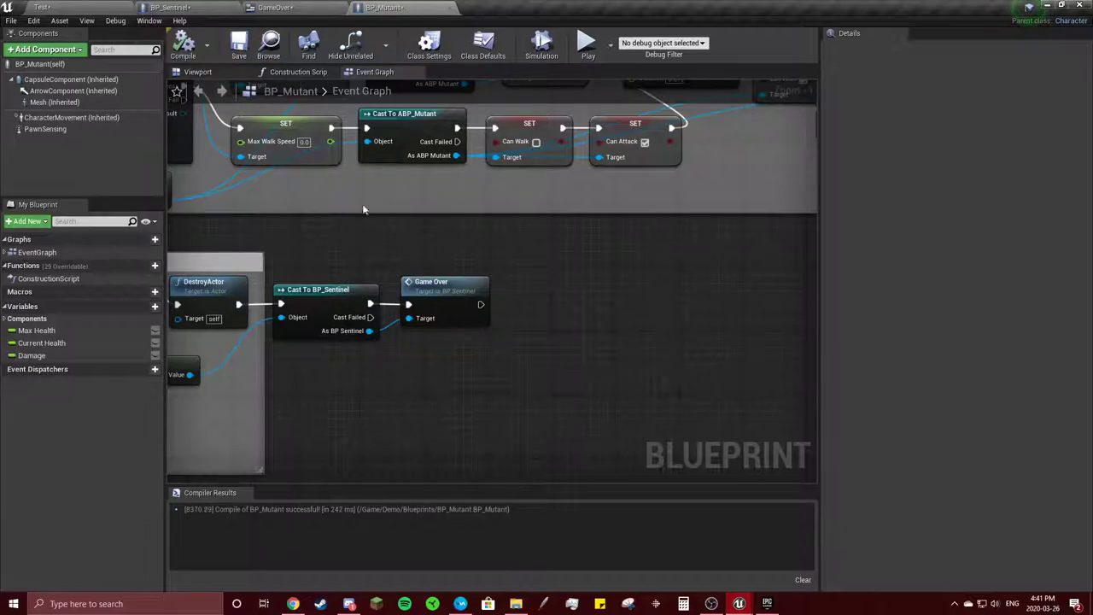
# Enlarge the Death comment box so it encloses the Game Over node.
pyautogui.scroll(-5, 494, 304)
pyautogui.scroll(1, 600, 268)
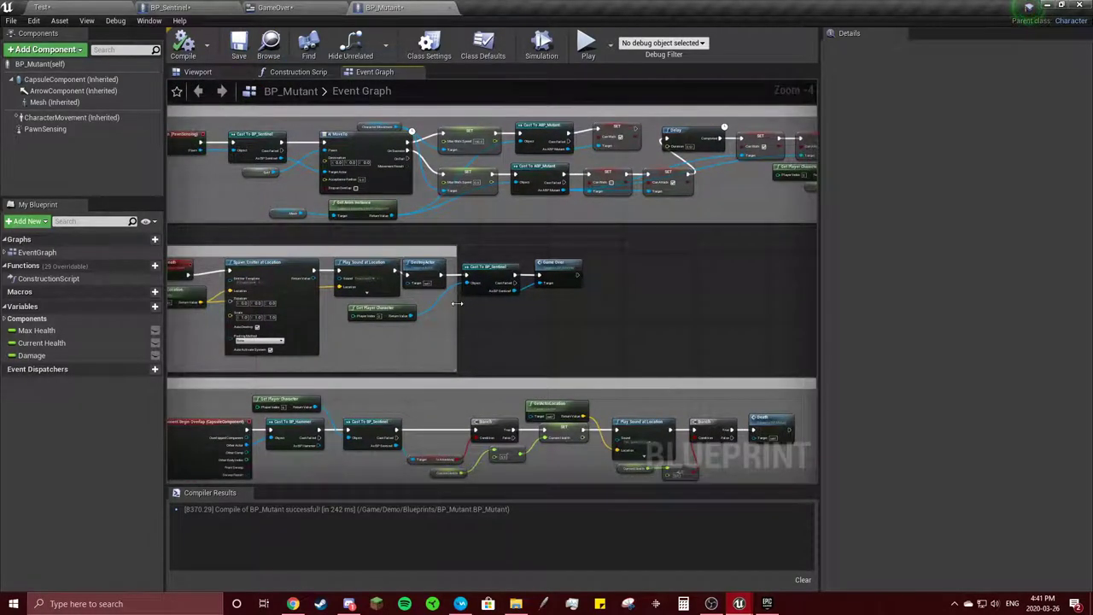
pyautogui.moveTo(457, 303); pyautogui.dragTo(590, 293)
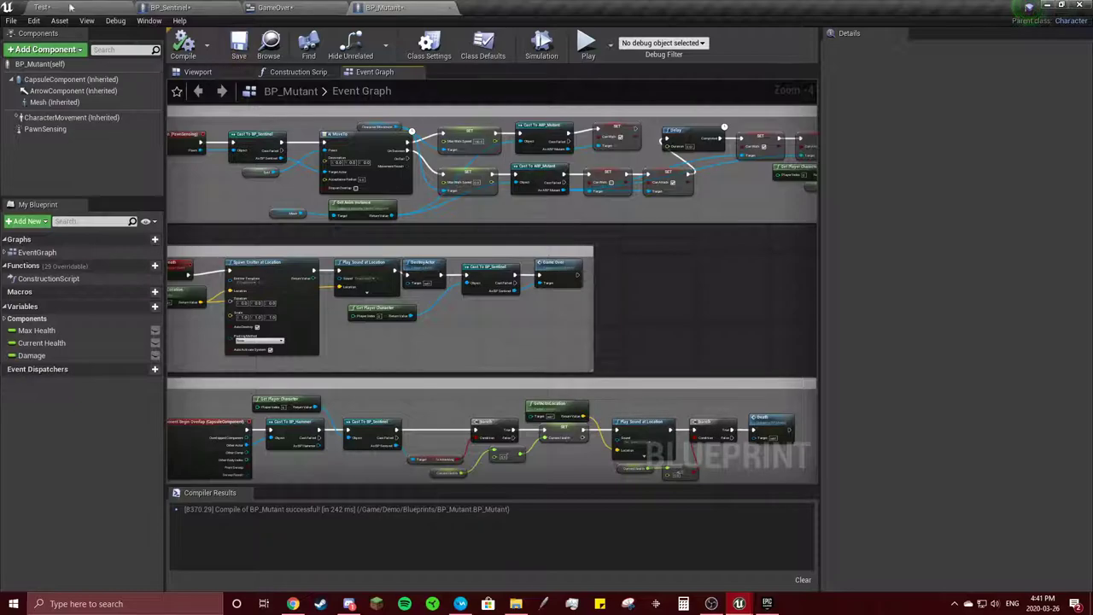
pyautogui.scroll(-4, 600, 325)
pyautogui.scroll(2, 555, 273)
pyautogui.scroll(3, 553, 264)
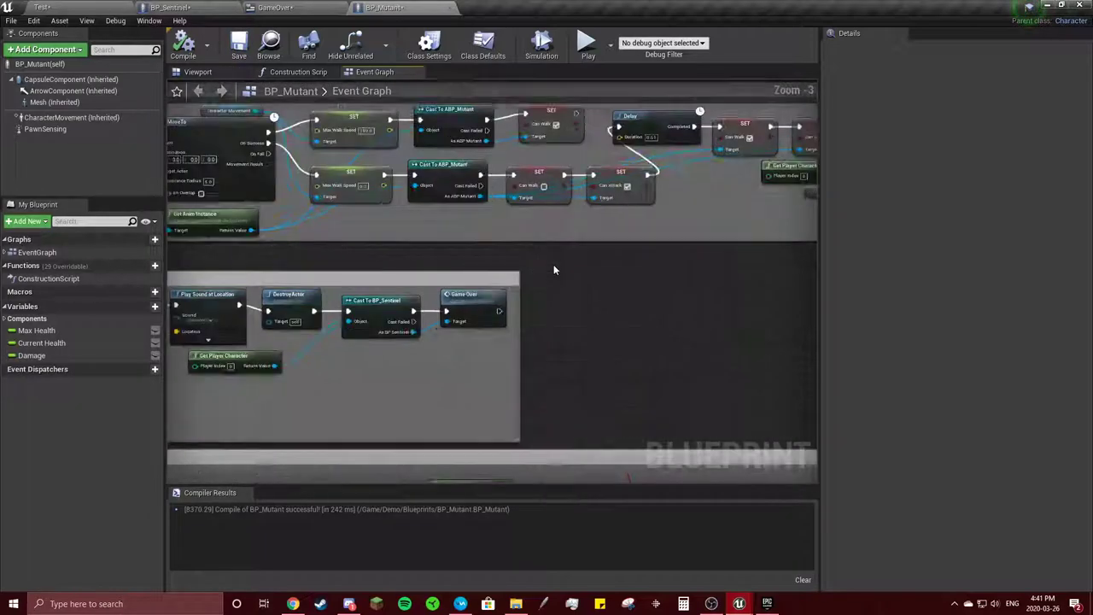
pyautogui.scroll(1, 639, 259)
pyautogui.scroll(-1, 657, 299)
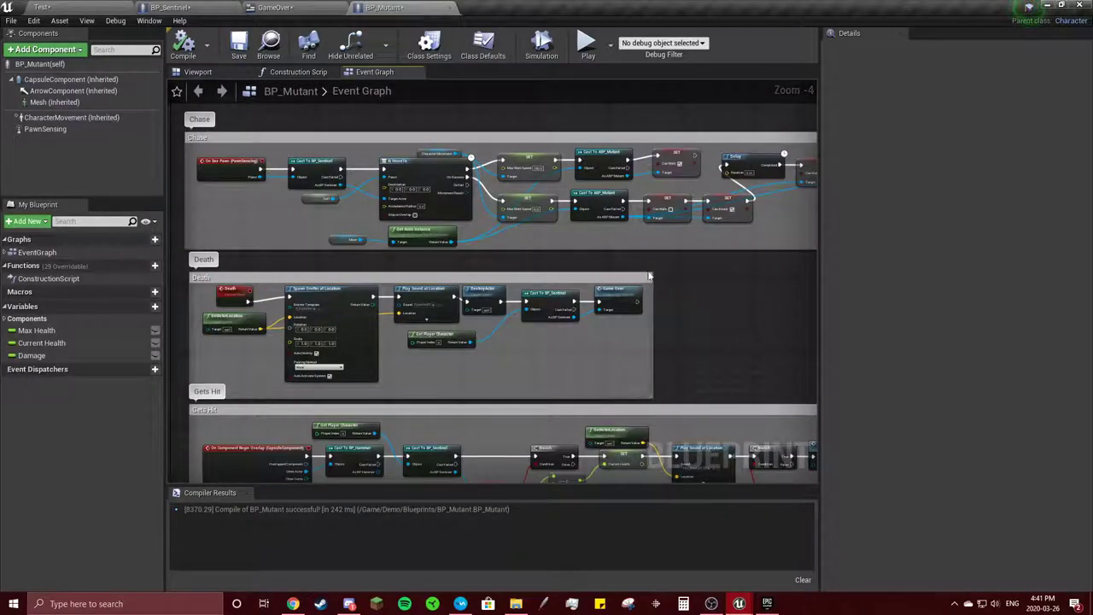
pyautogui.moveTo(653, 273); pyautogui.dragTo(657, 269)
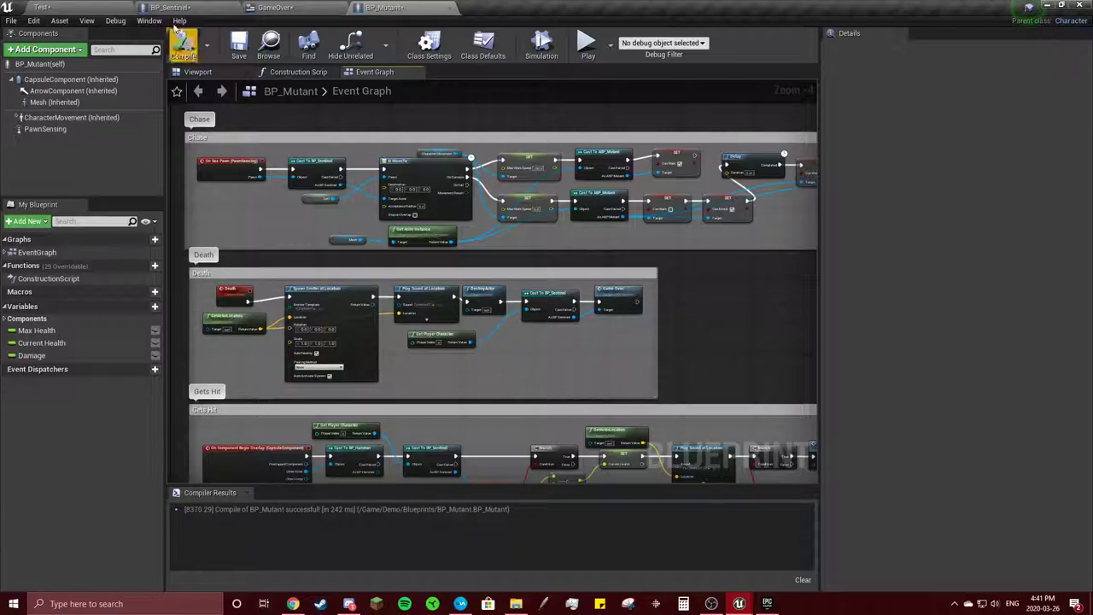